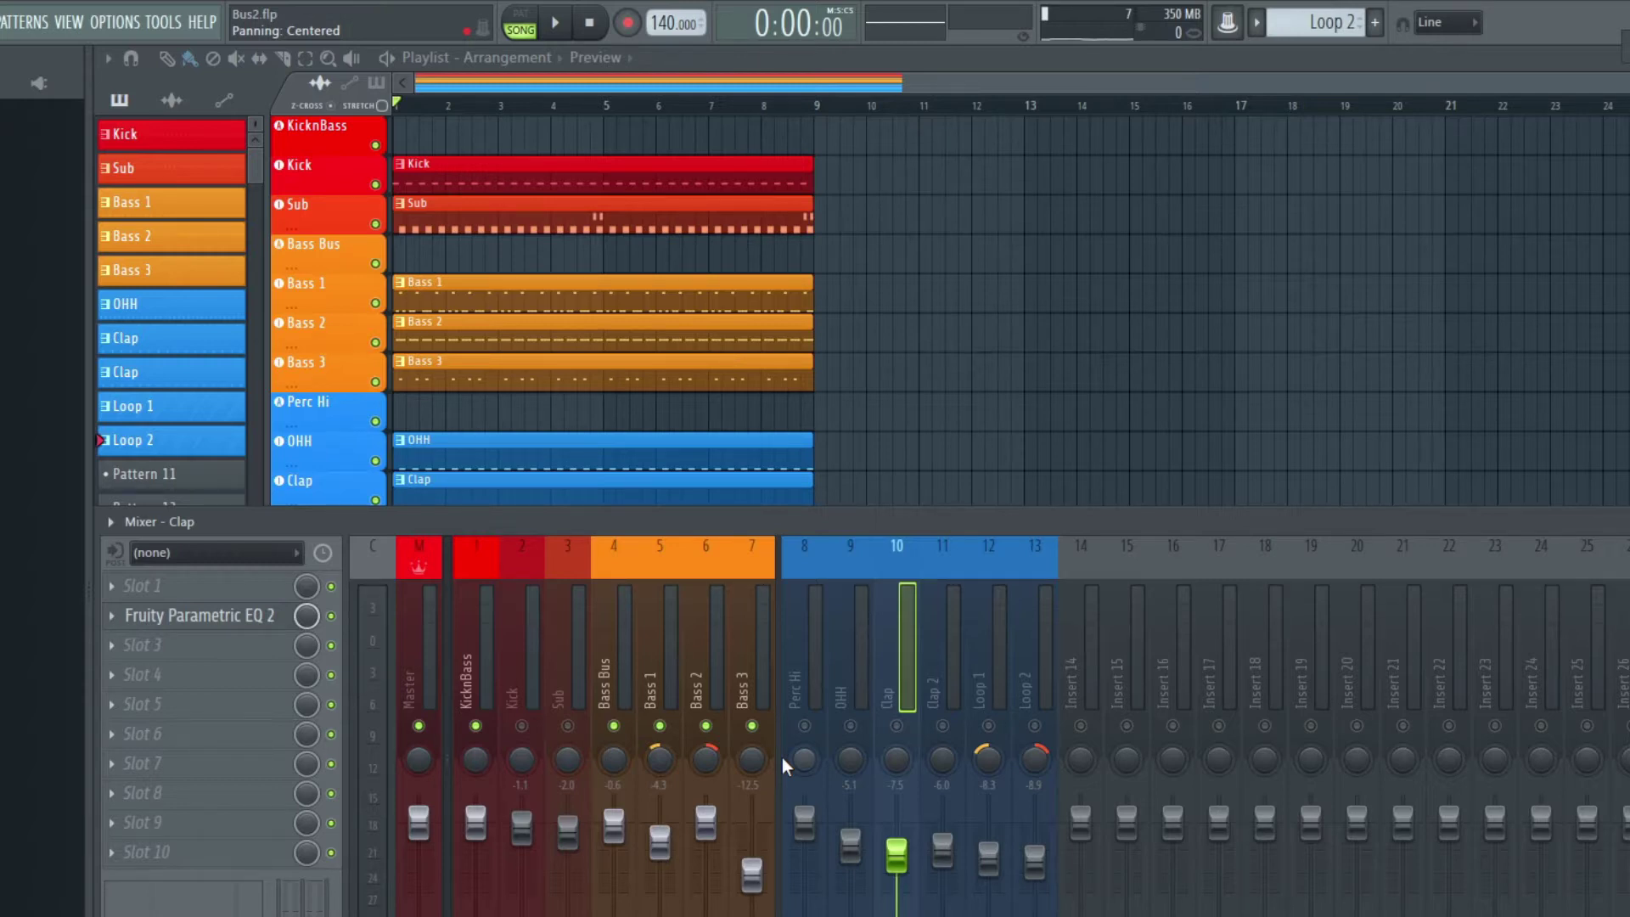
# Play and stop the song, then solo Bass 1 in the mixer and replay it alone
pyautogui.press('space')
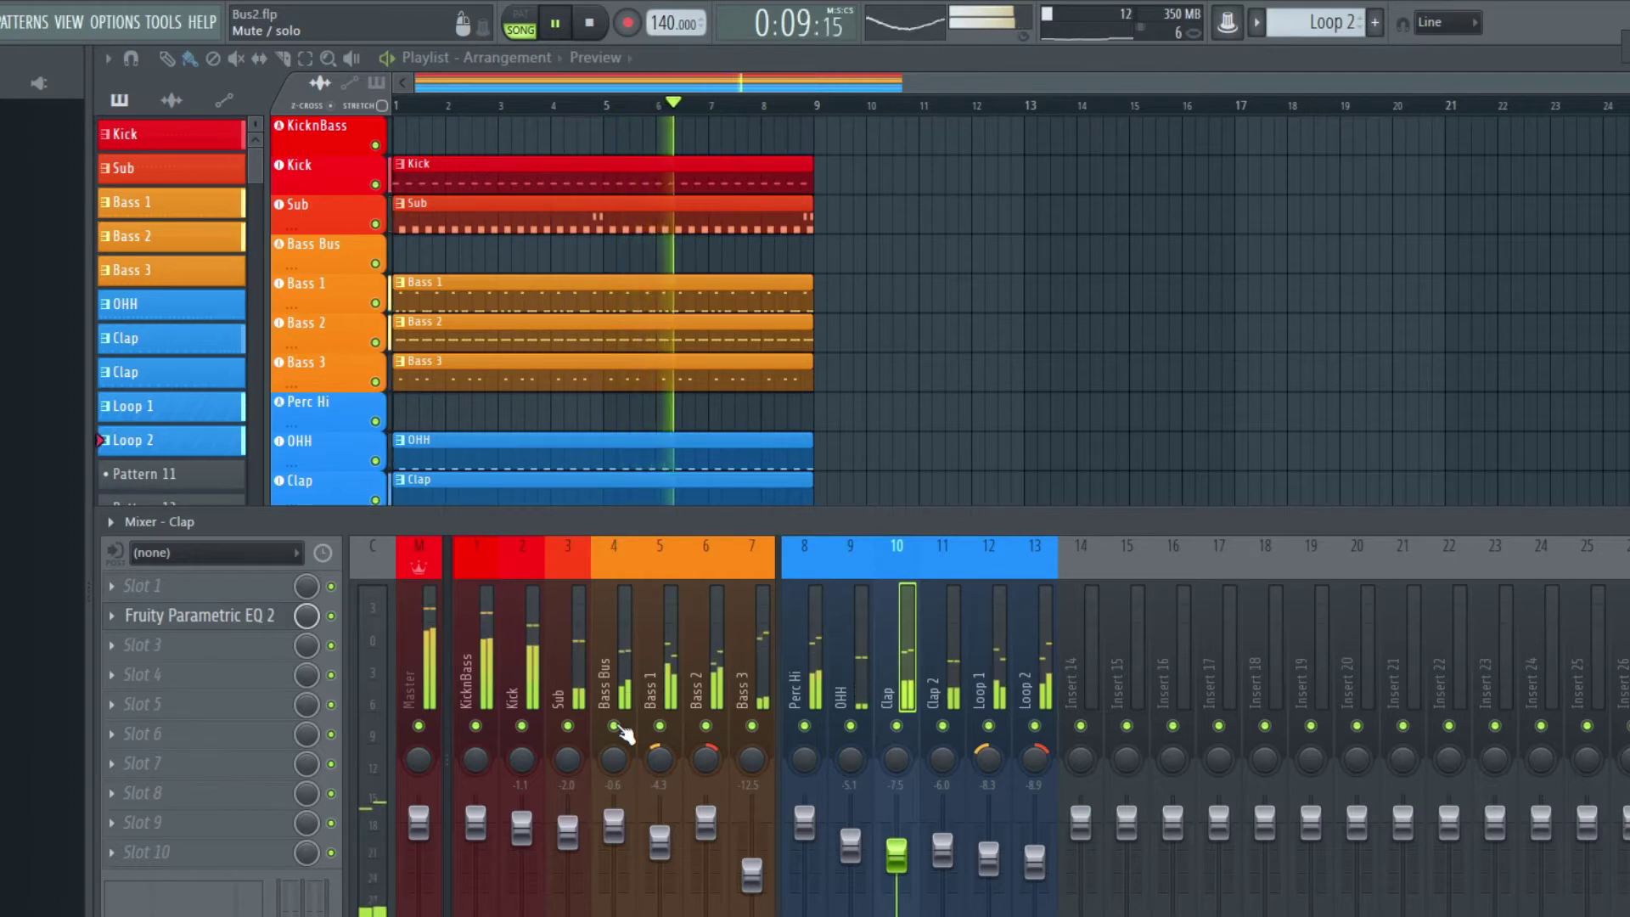
pyautogui.press('space')
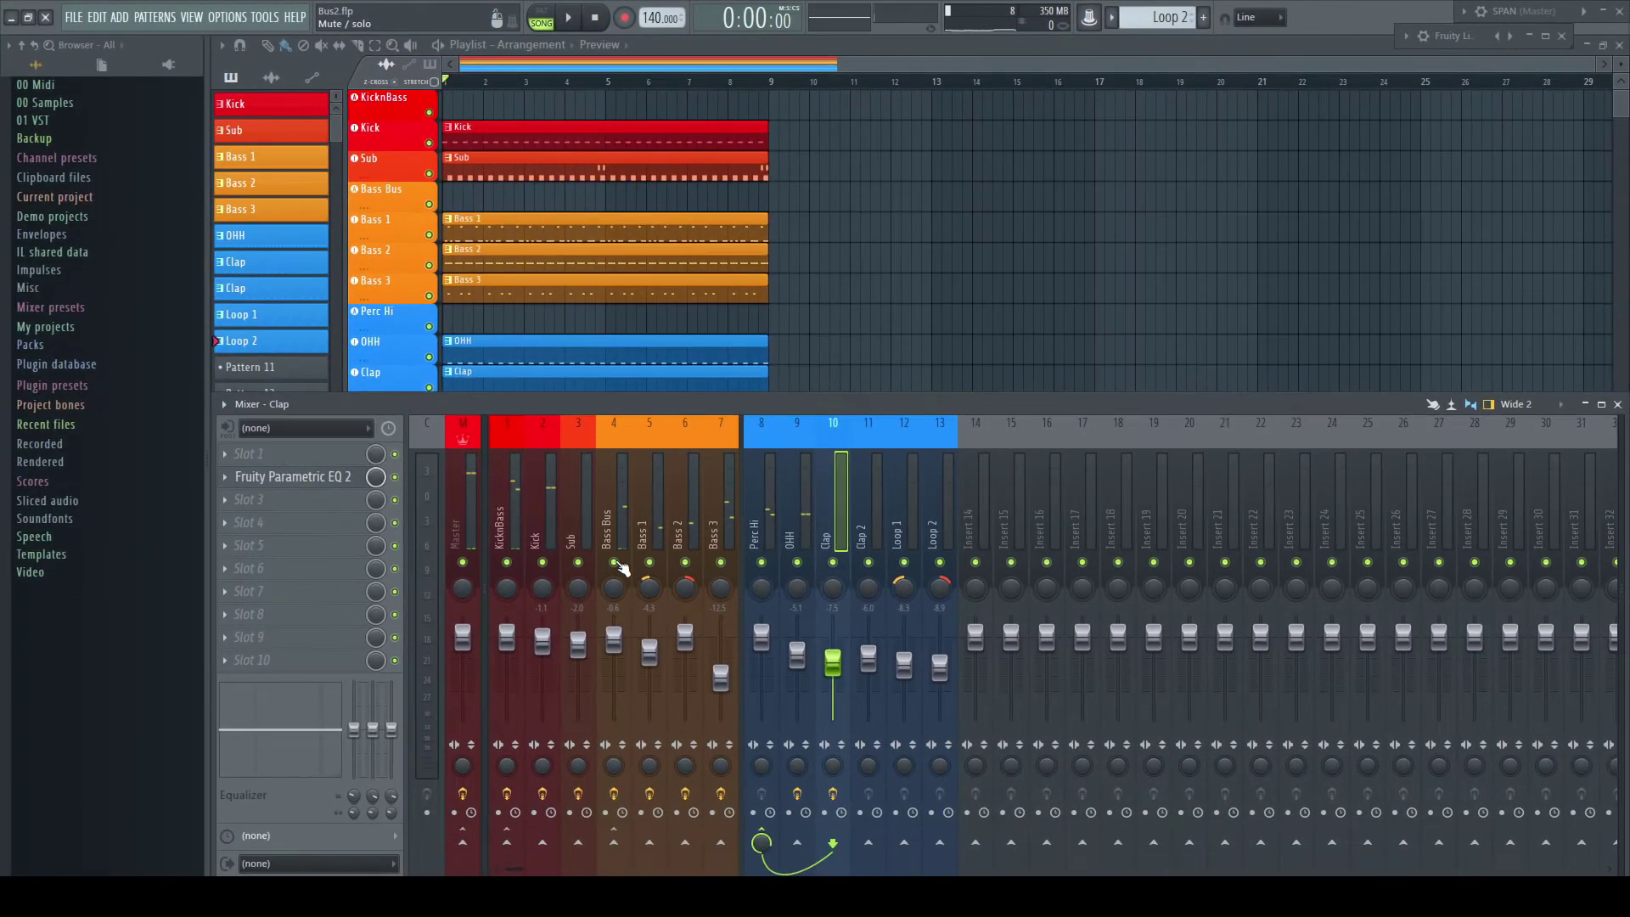
pyautogui.rightClick(650, 563)
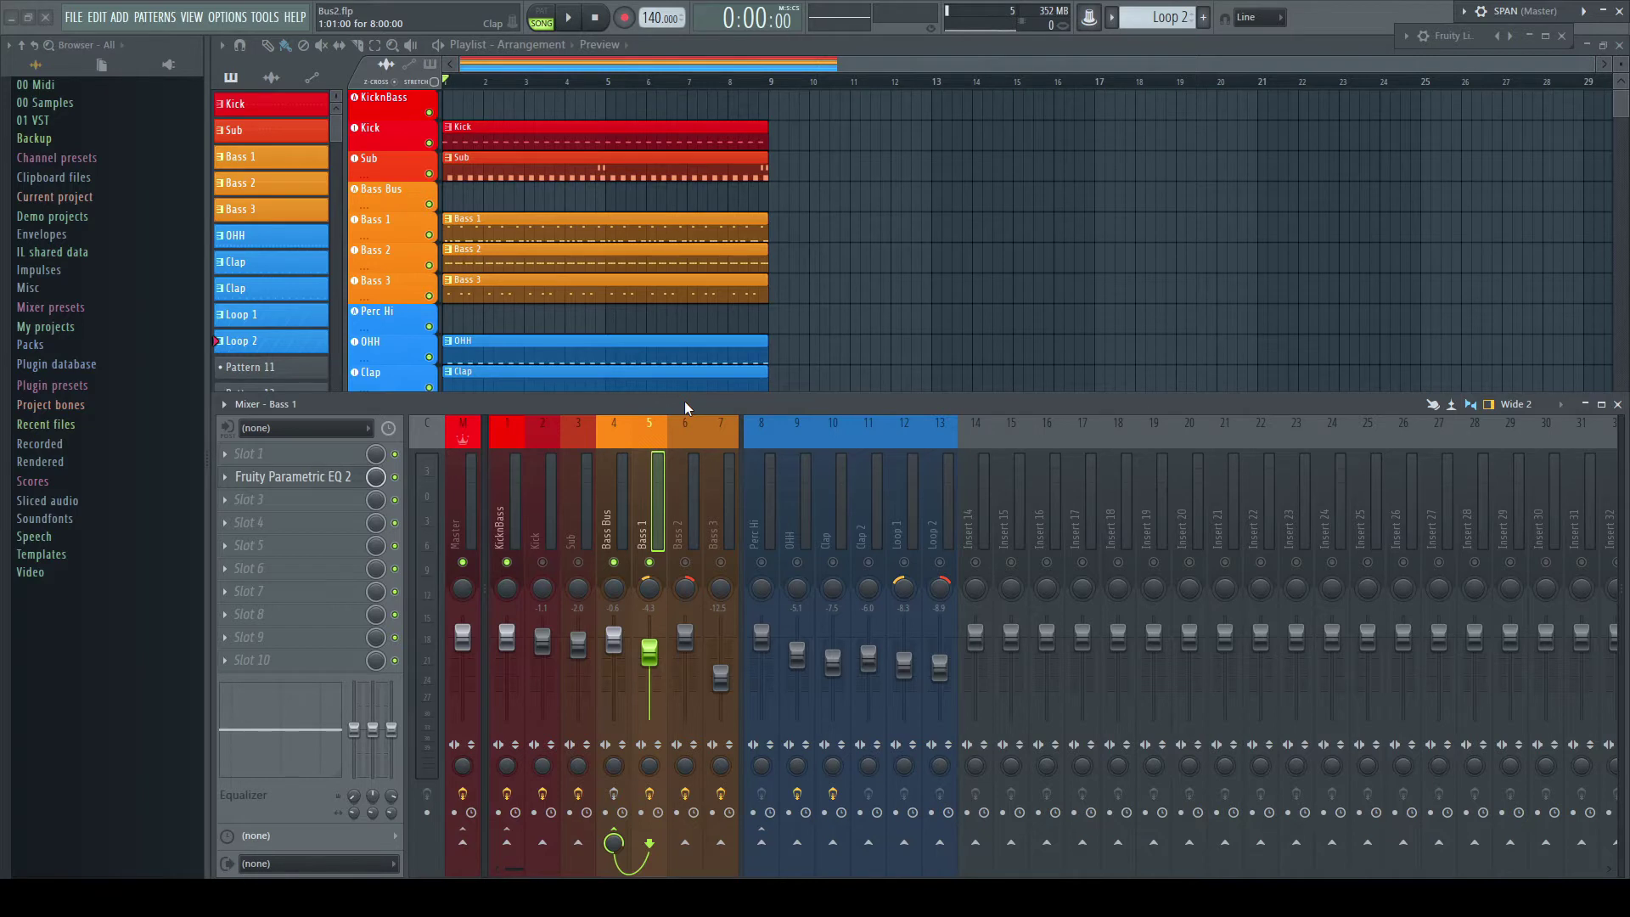
pyautogui.press('space')
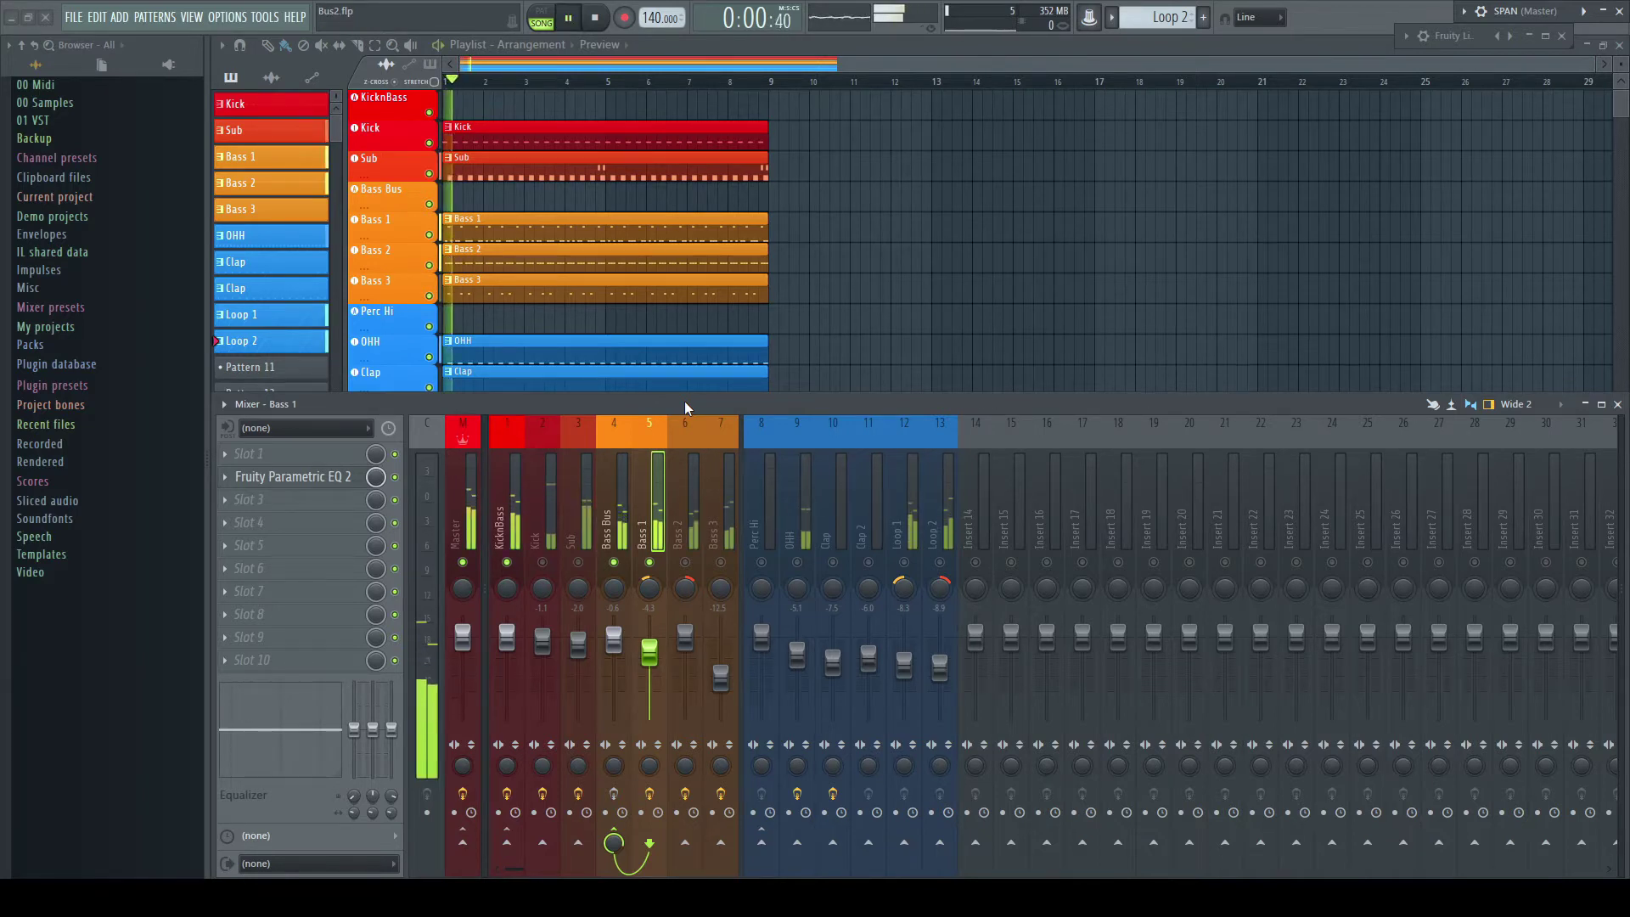
# Check the Fruity Parametric EQ 2 on Bass 1, then on Bass 2, during playback
pyautogui.click(333, 478)
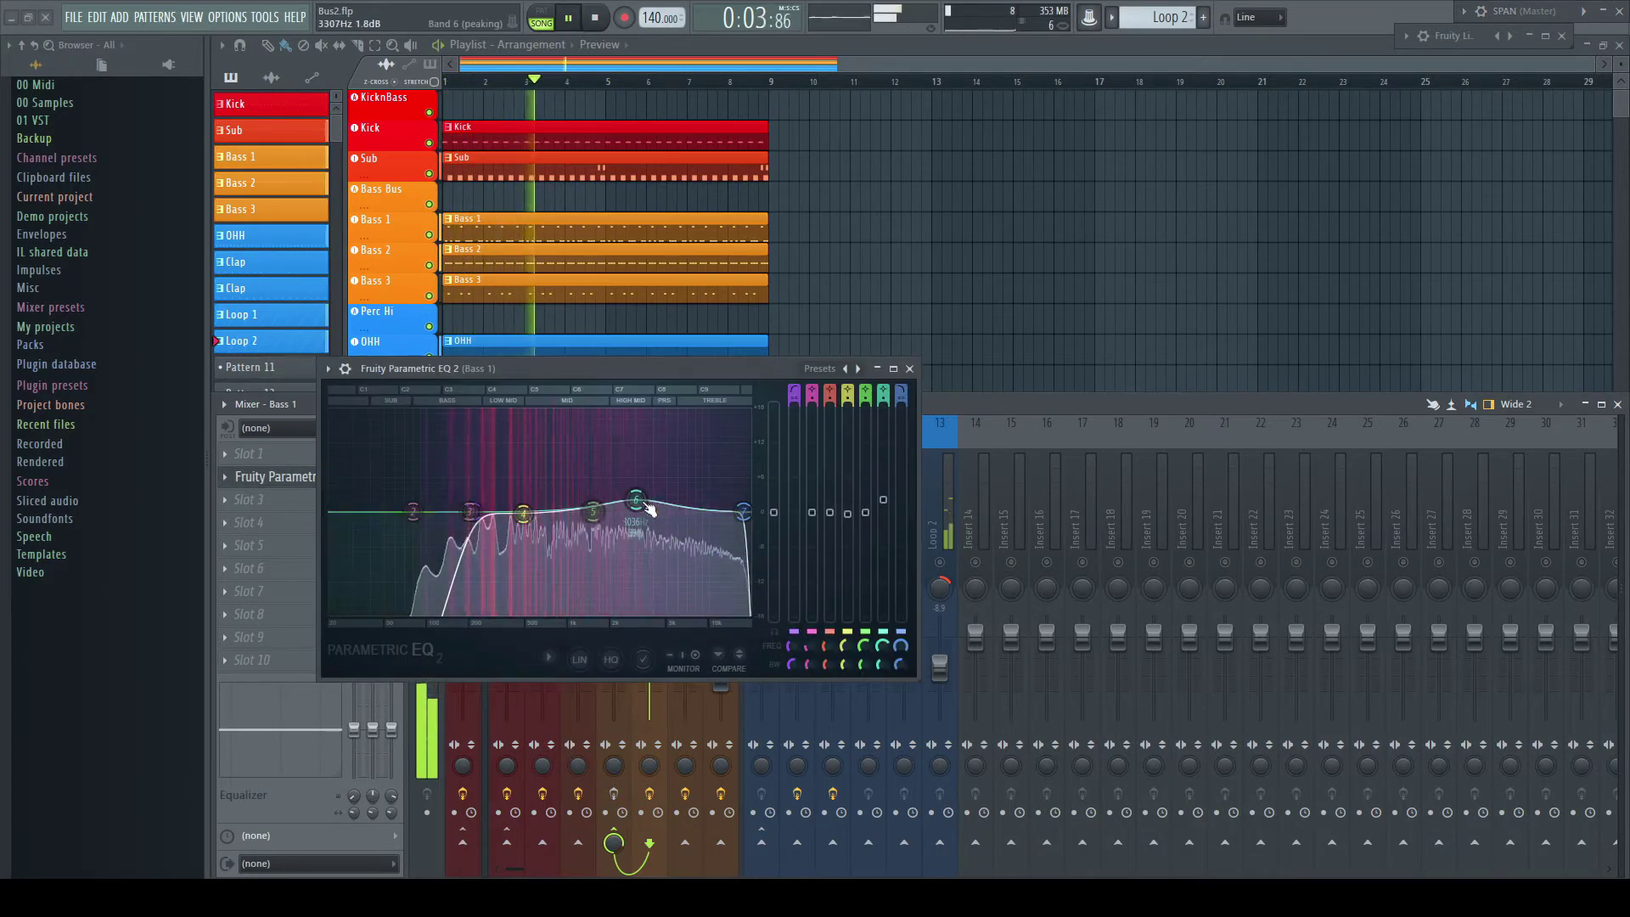
pyautogui.click(877, 369)
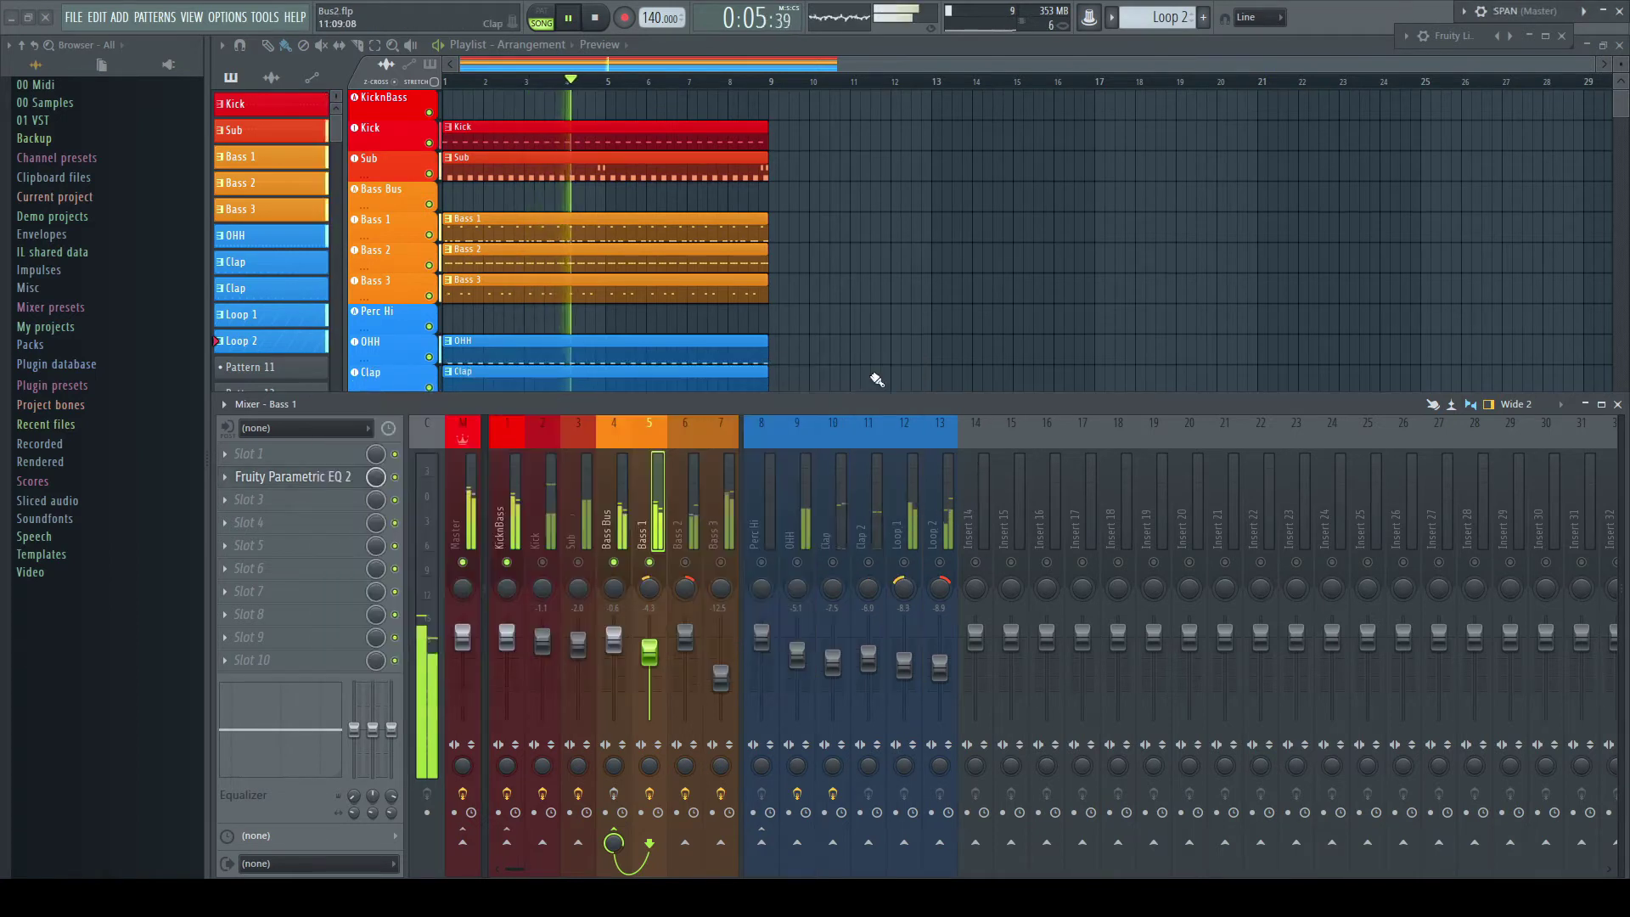
pyautogui.click(690, 572)
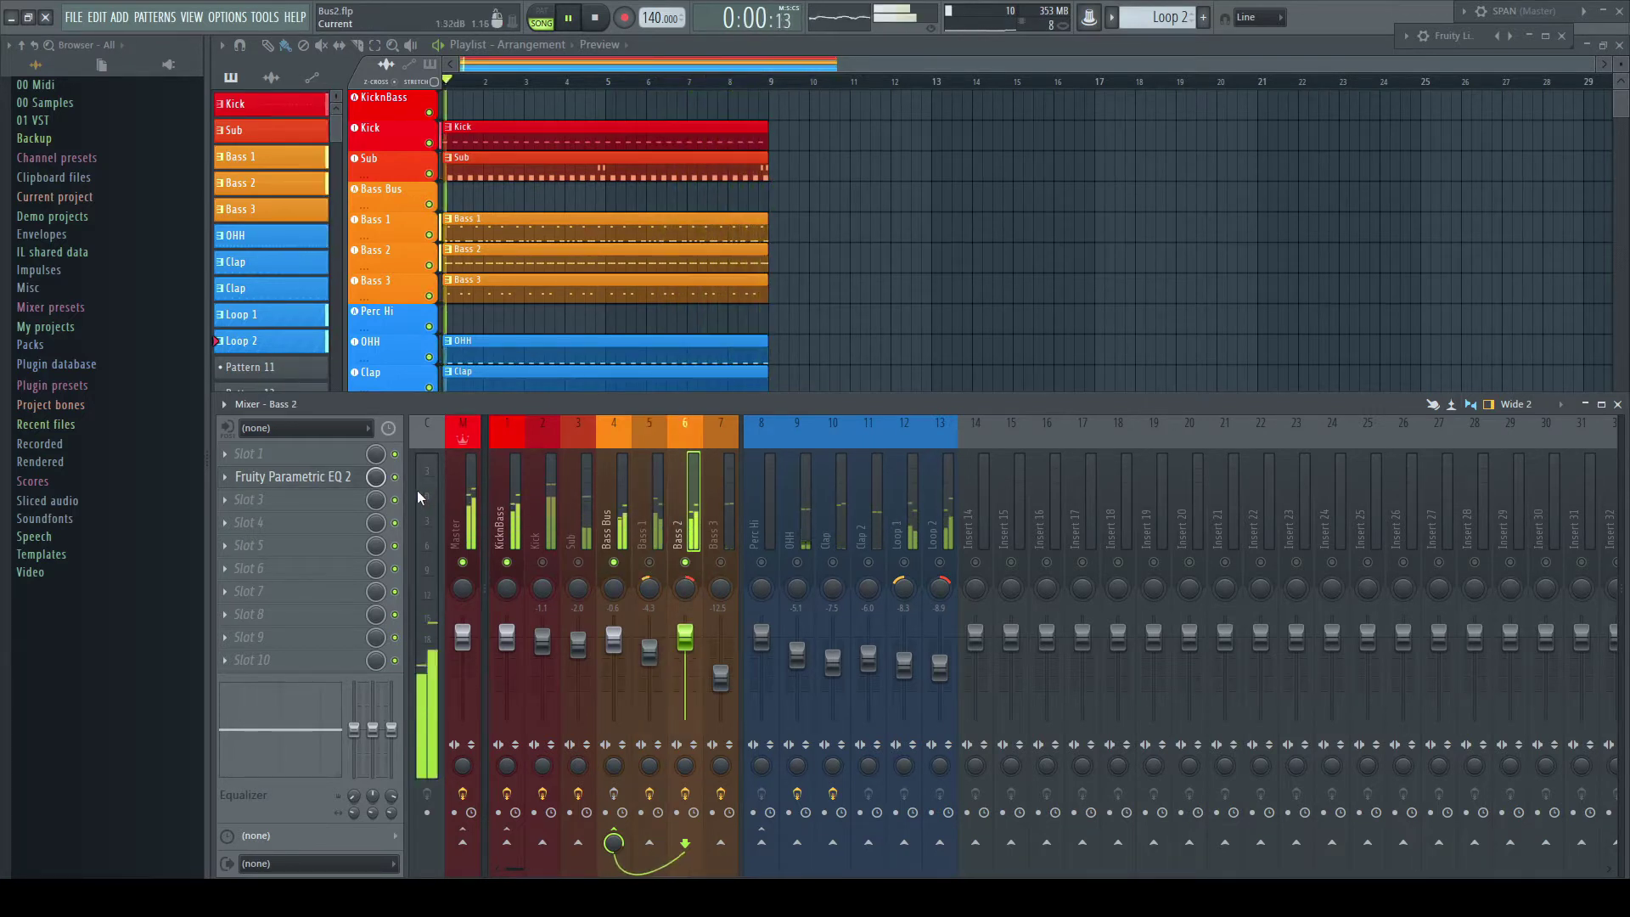
pyautogui.click(340, 477)
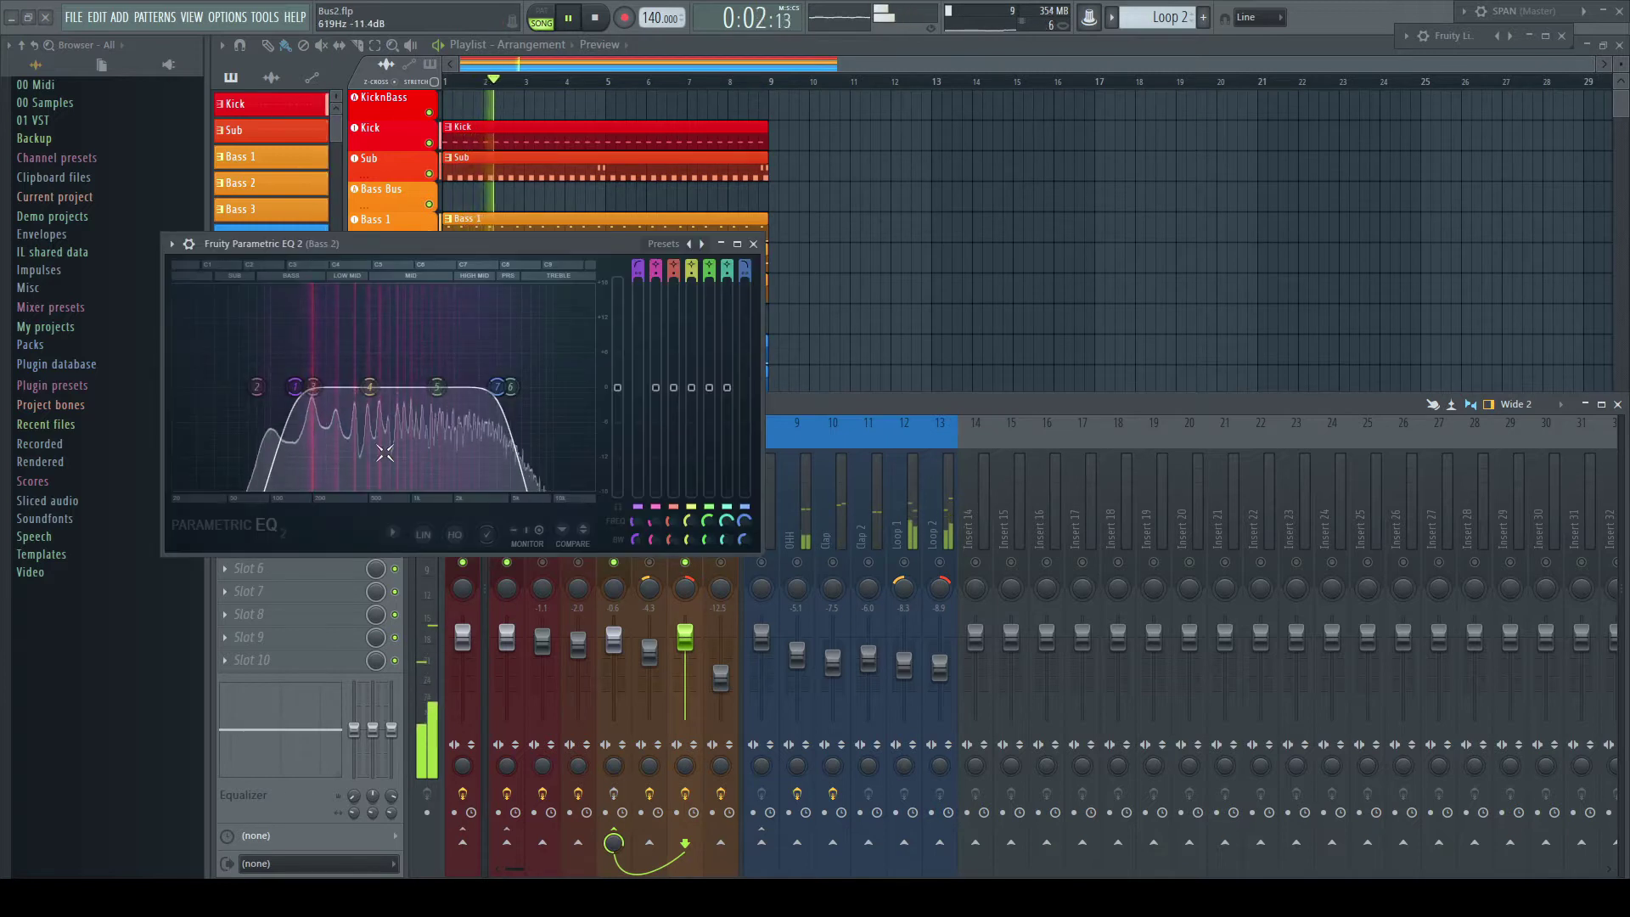
pyautogui.click(753, 245)
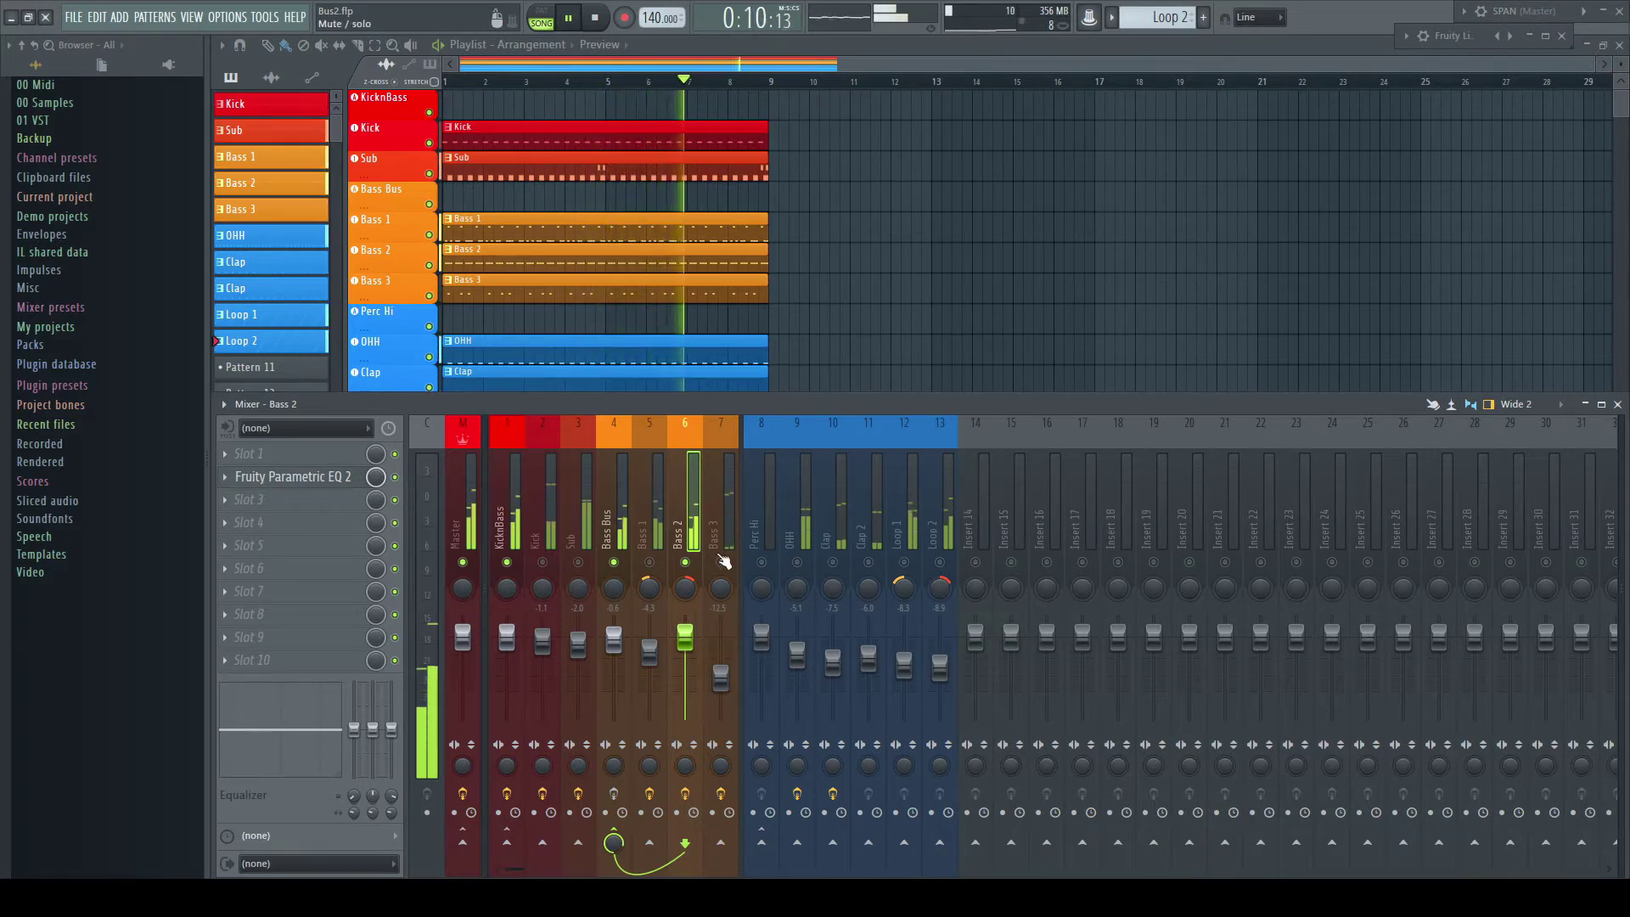
# Switch to Bass 3, check its Fruity Parametric EQ 2, then stop playback
pyautogui.click(720, 518)
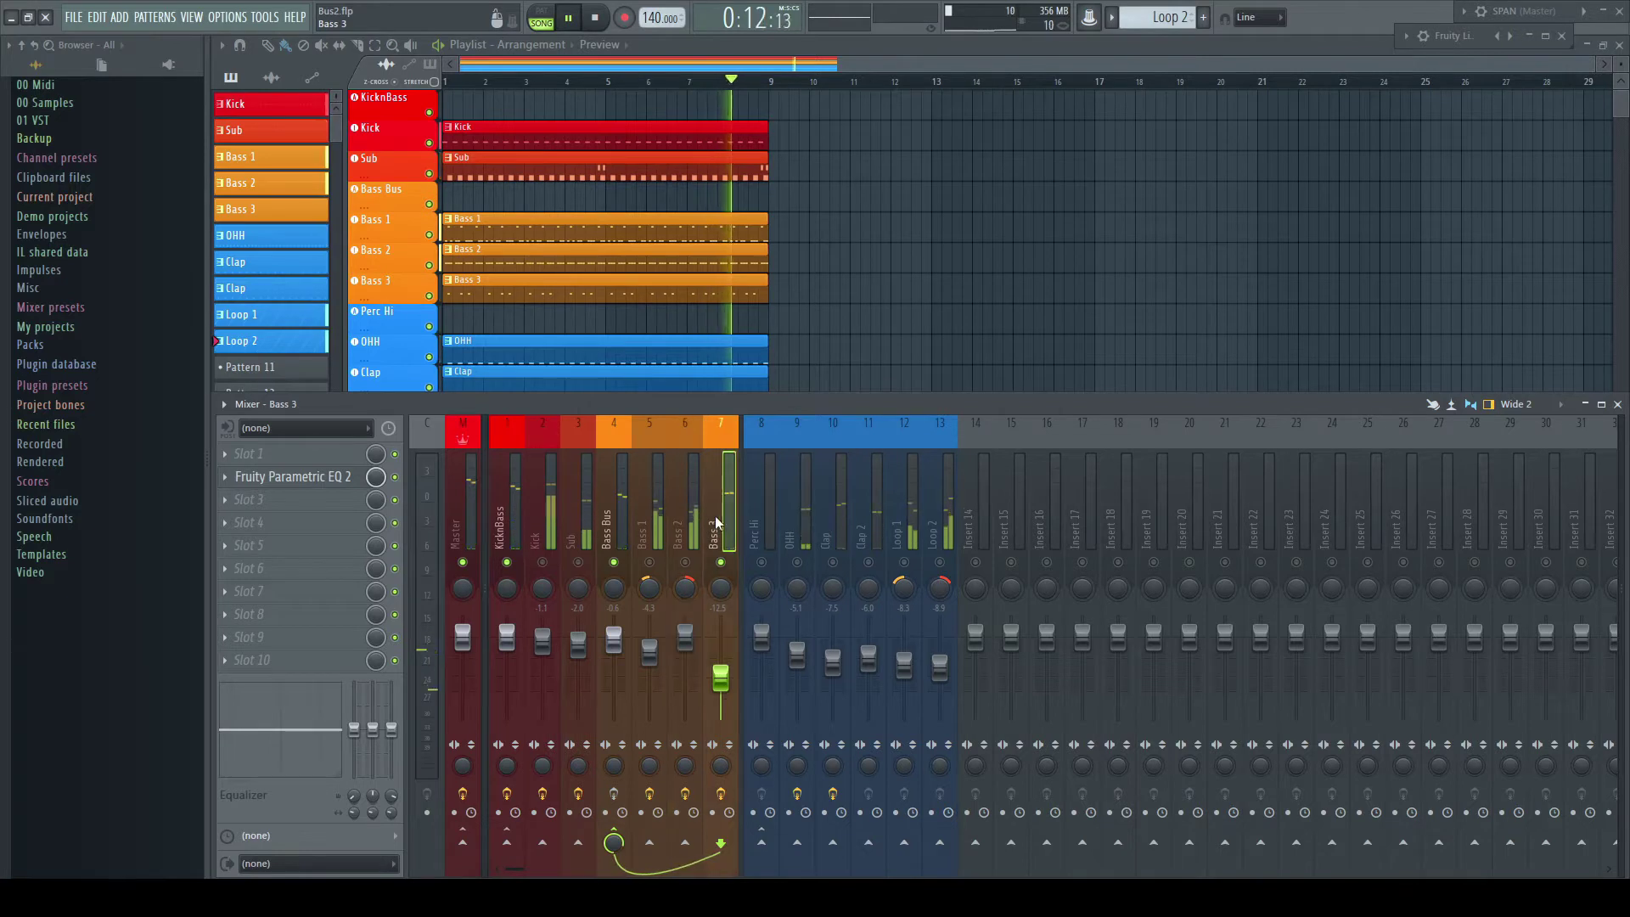
pyautogui.click(340, 476)
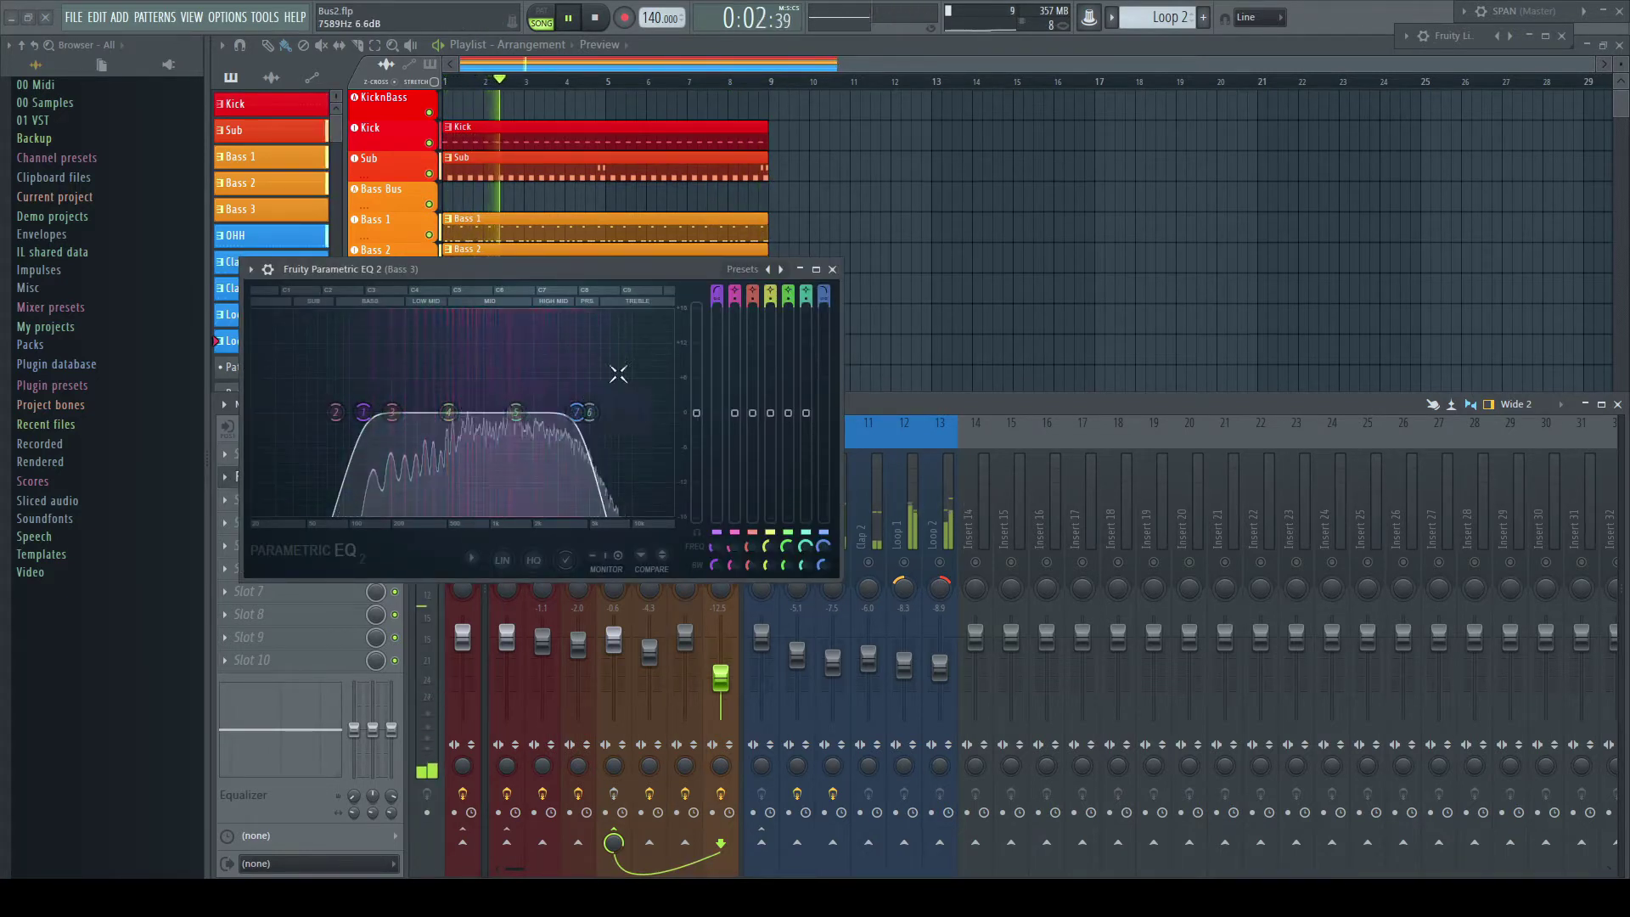
pyautogui.click(833, 270)
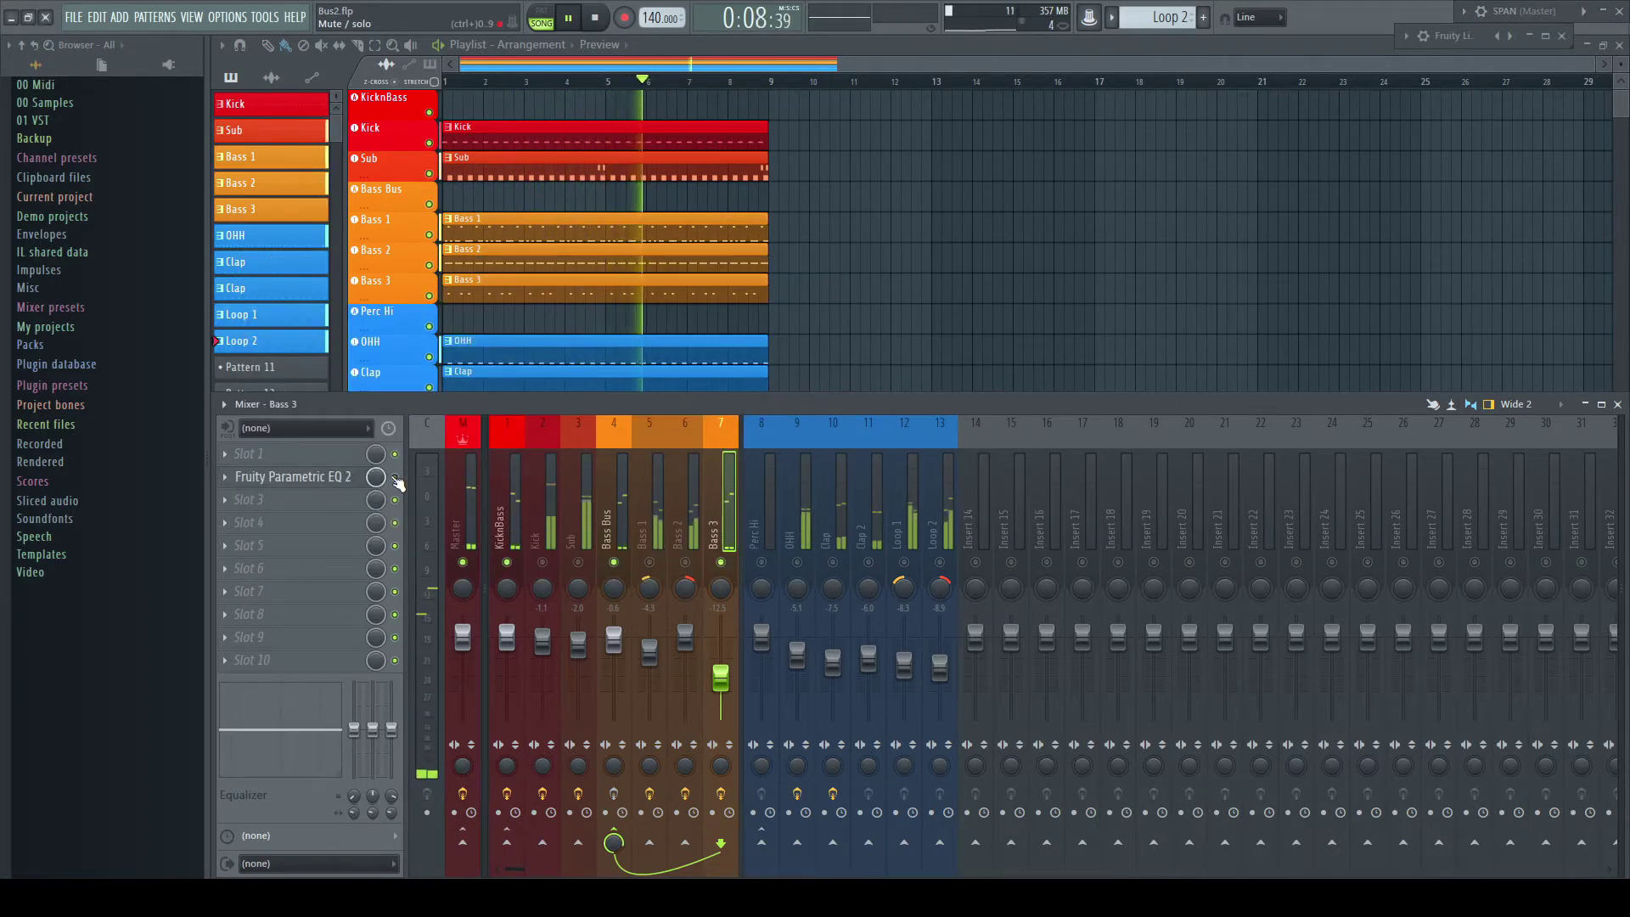
pyautogui.press('space')
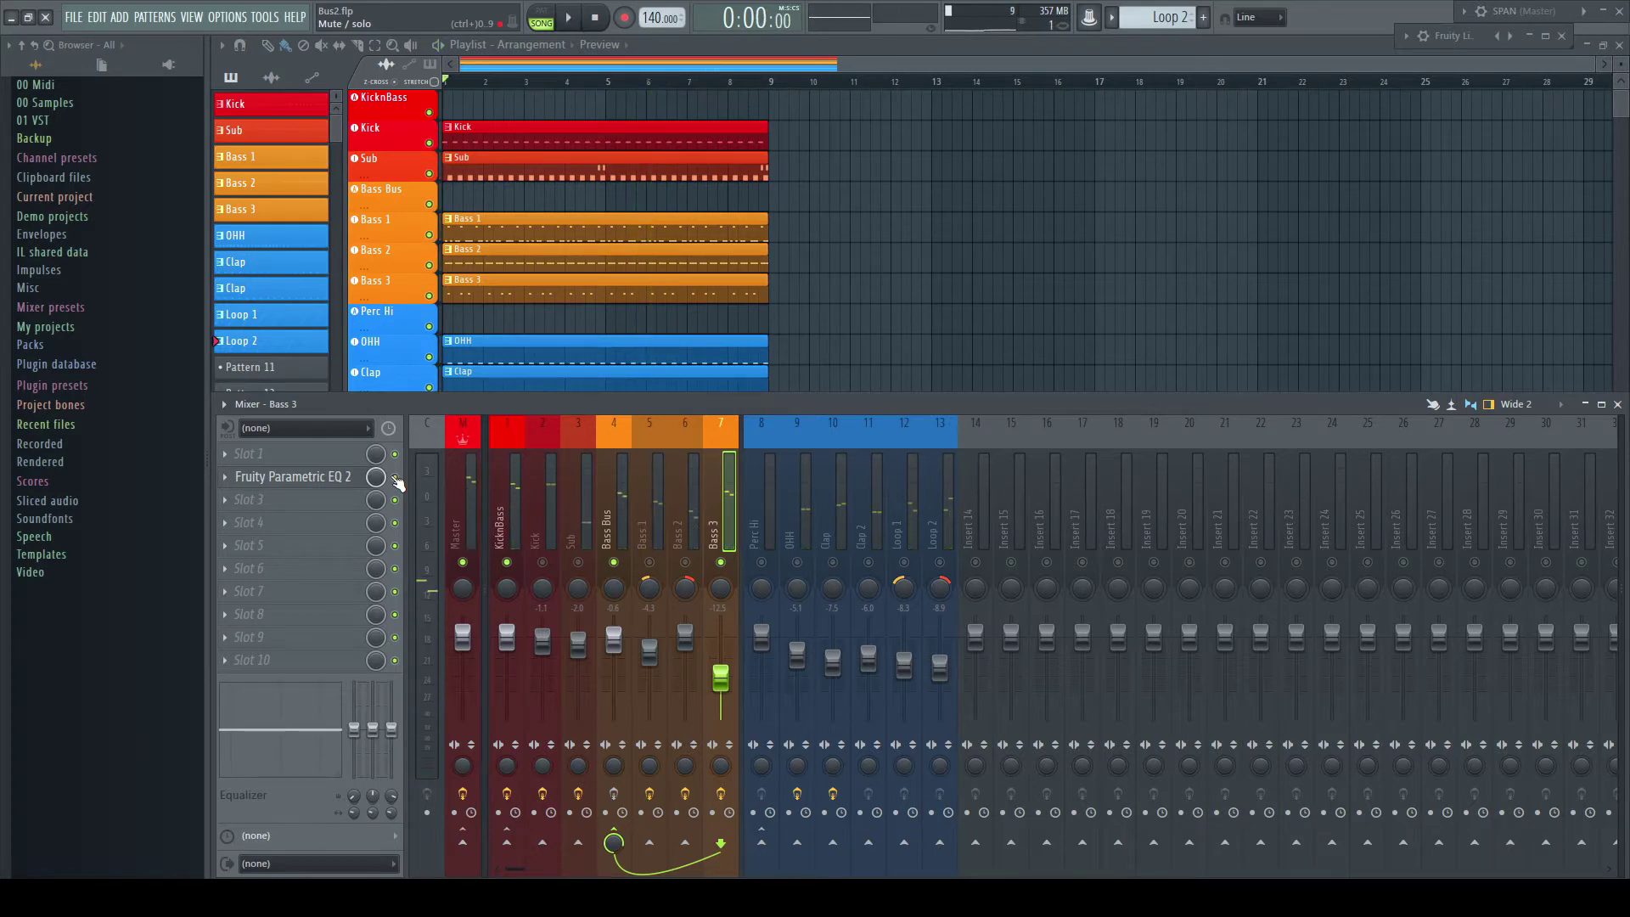
# Play the Bass Bus with its effects off, turn the FX back on, then stop
pyautogui.click(619, 599)
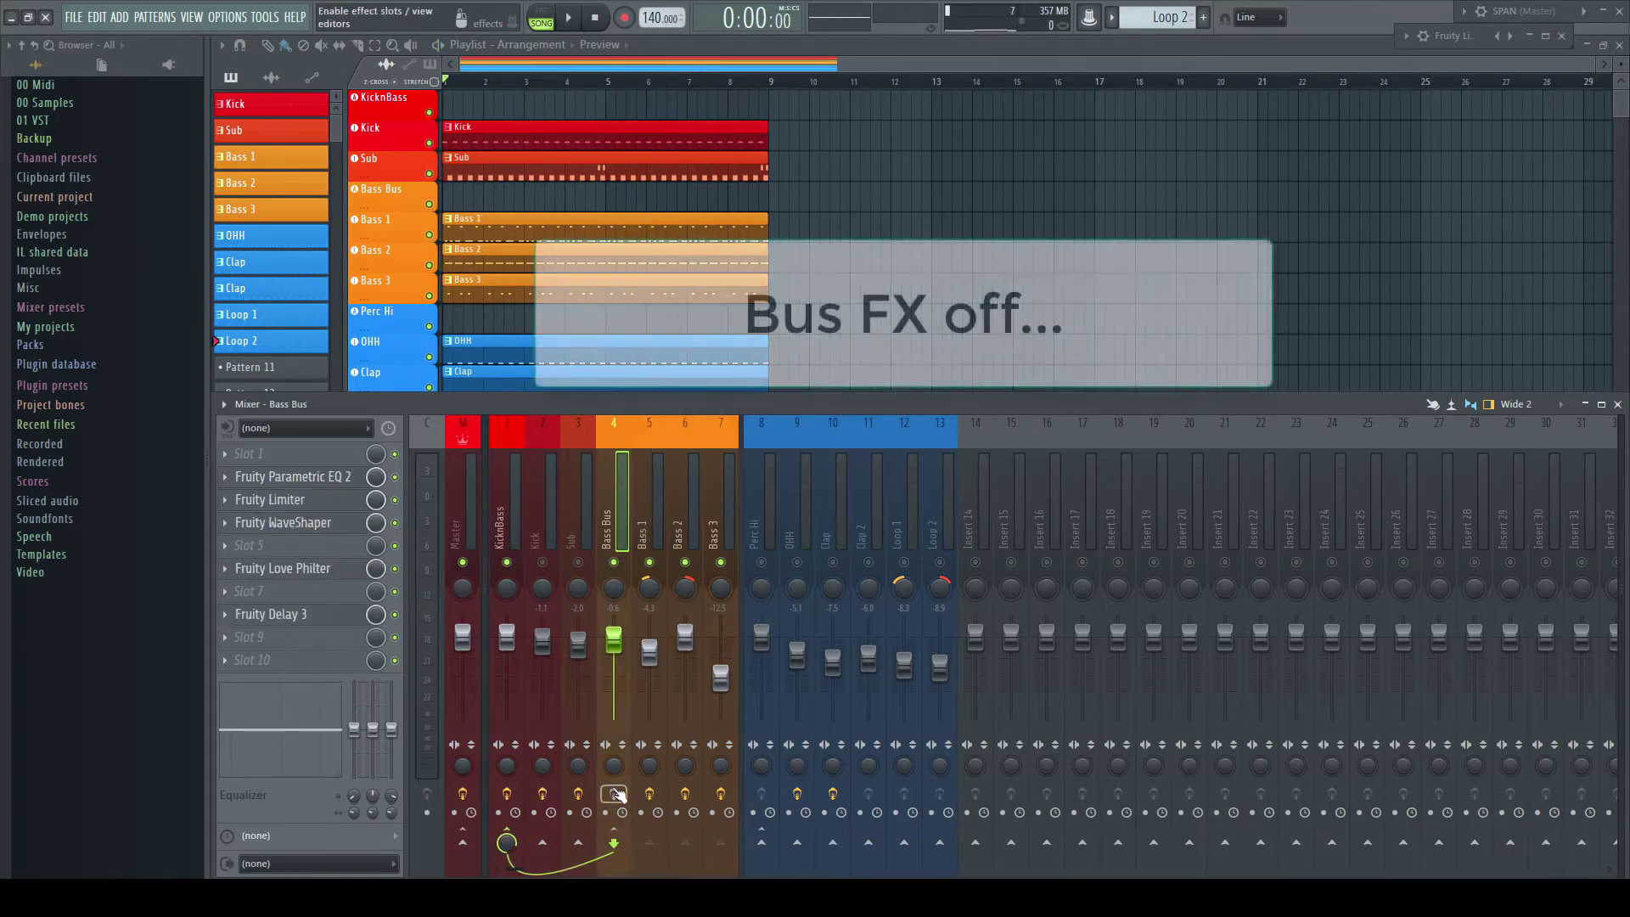
pyautogui.press('space')
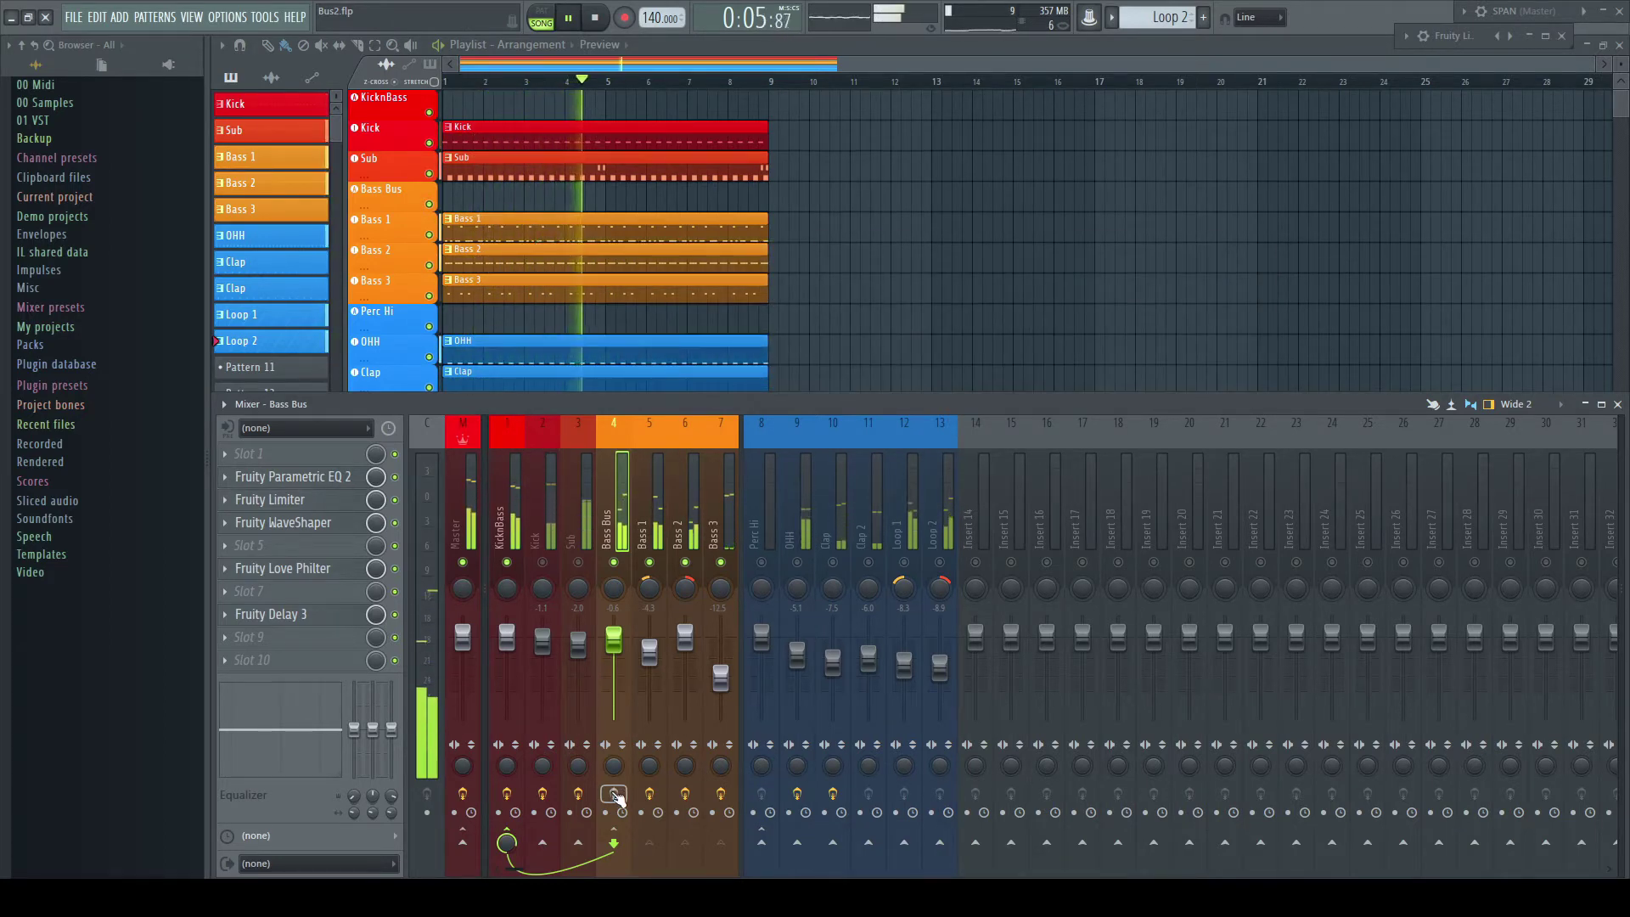
pyautogui.click(615, 795)
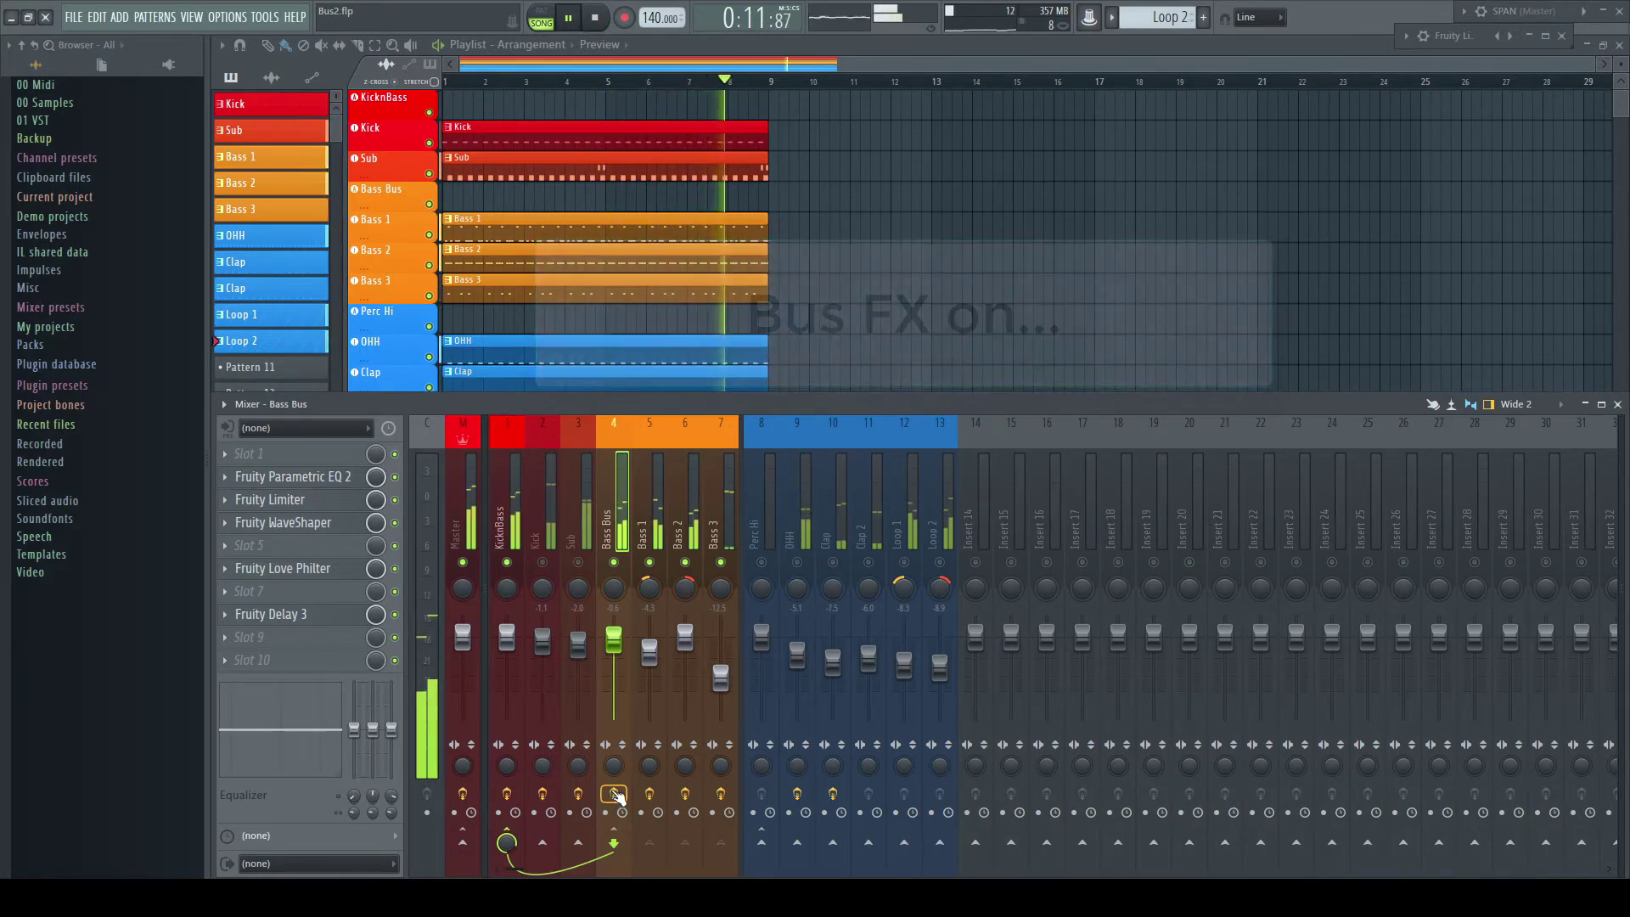
pyautogui.press('space')
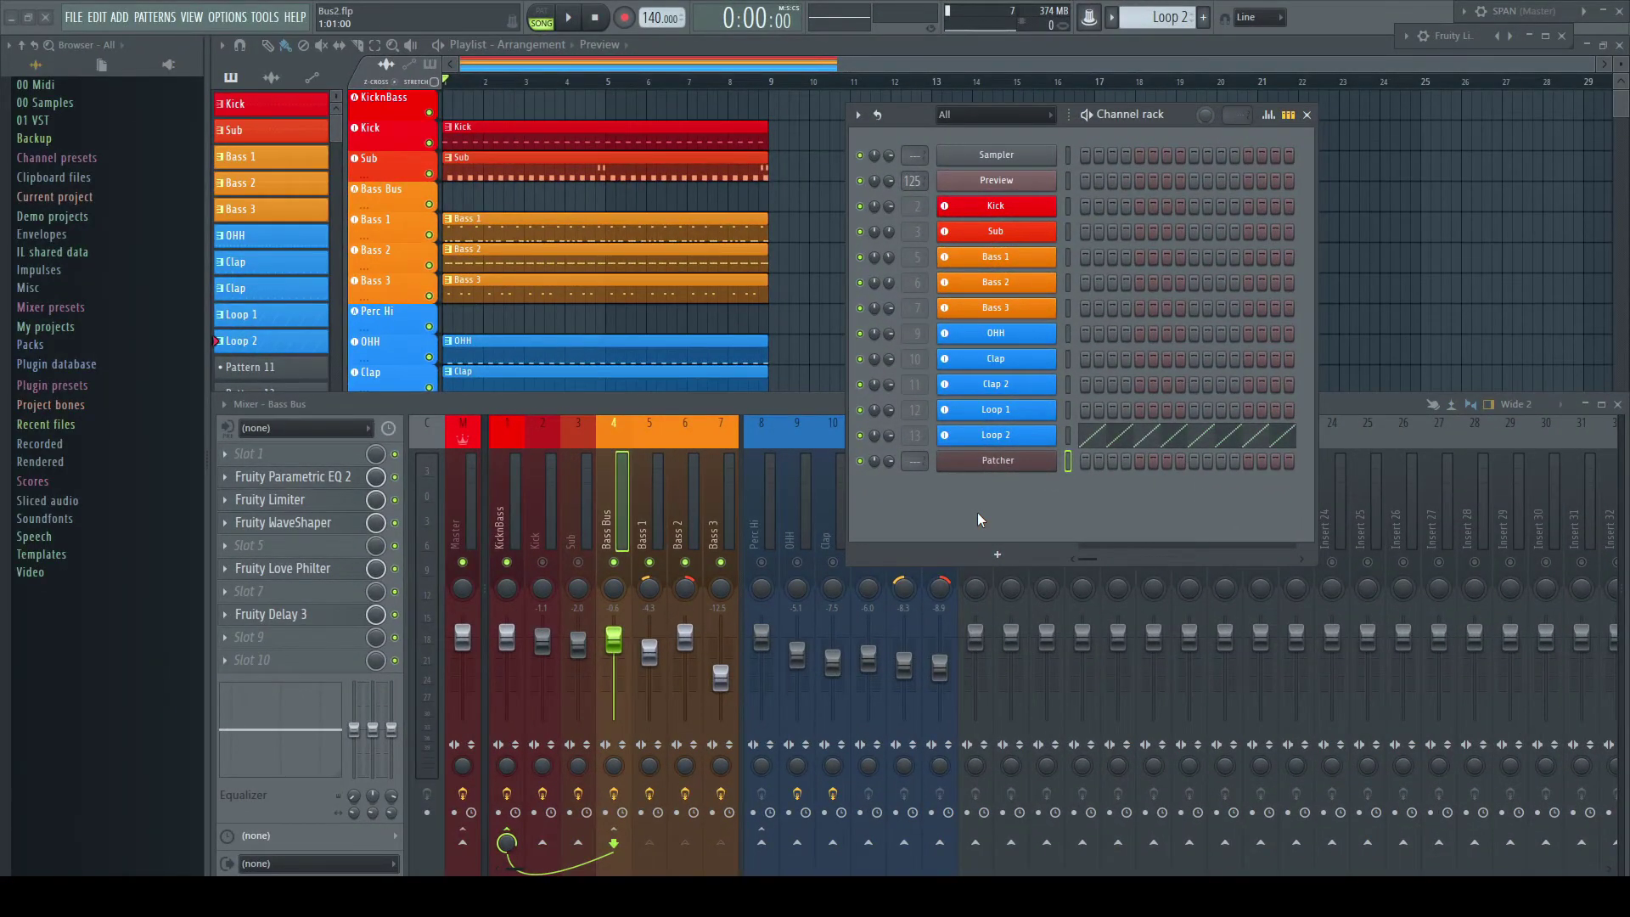
# Open the Patcher (Master) plugin window from the Channel rack's Patcher channel
pyautogui.click(993, 463)
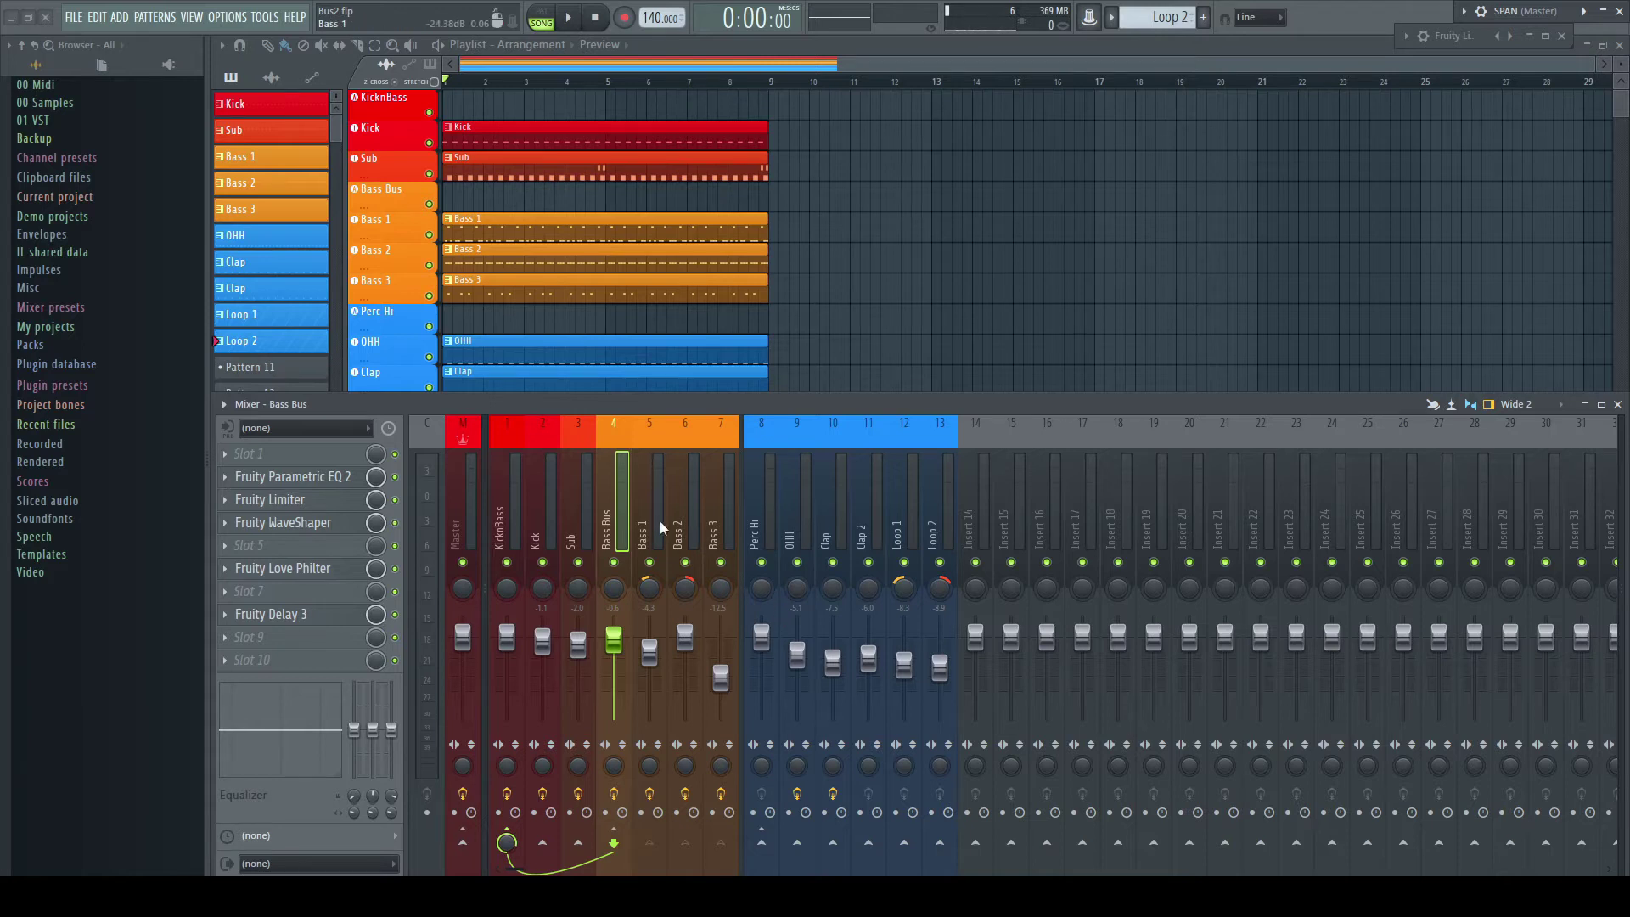
# Select Bass 1–3, sidechain them only to KicknBass, then play and stop to hear it
pyautogui.moveTo(659, 520); pyautogui.dragTo(722, 523)
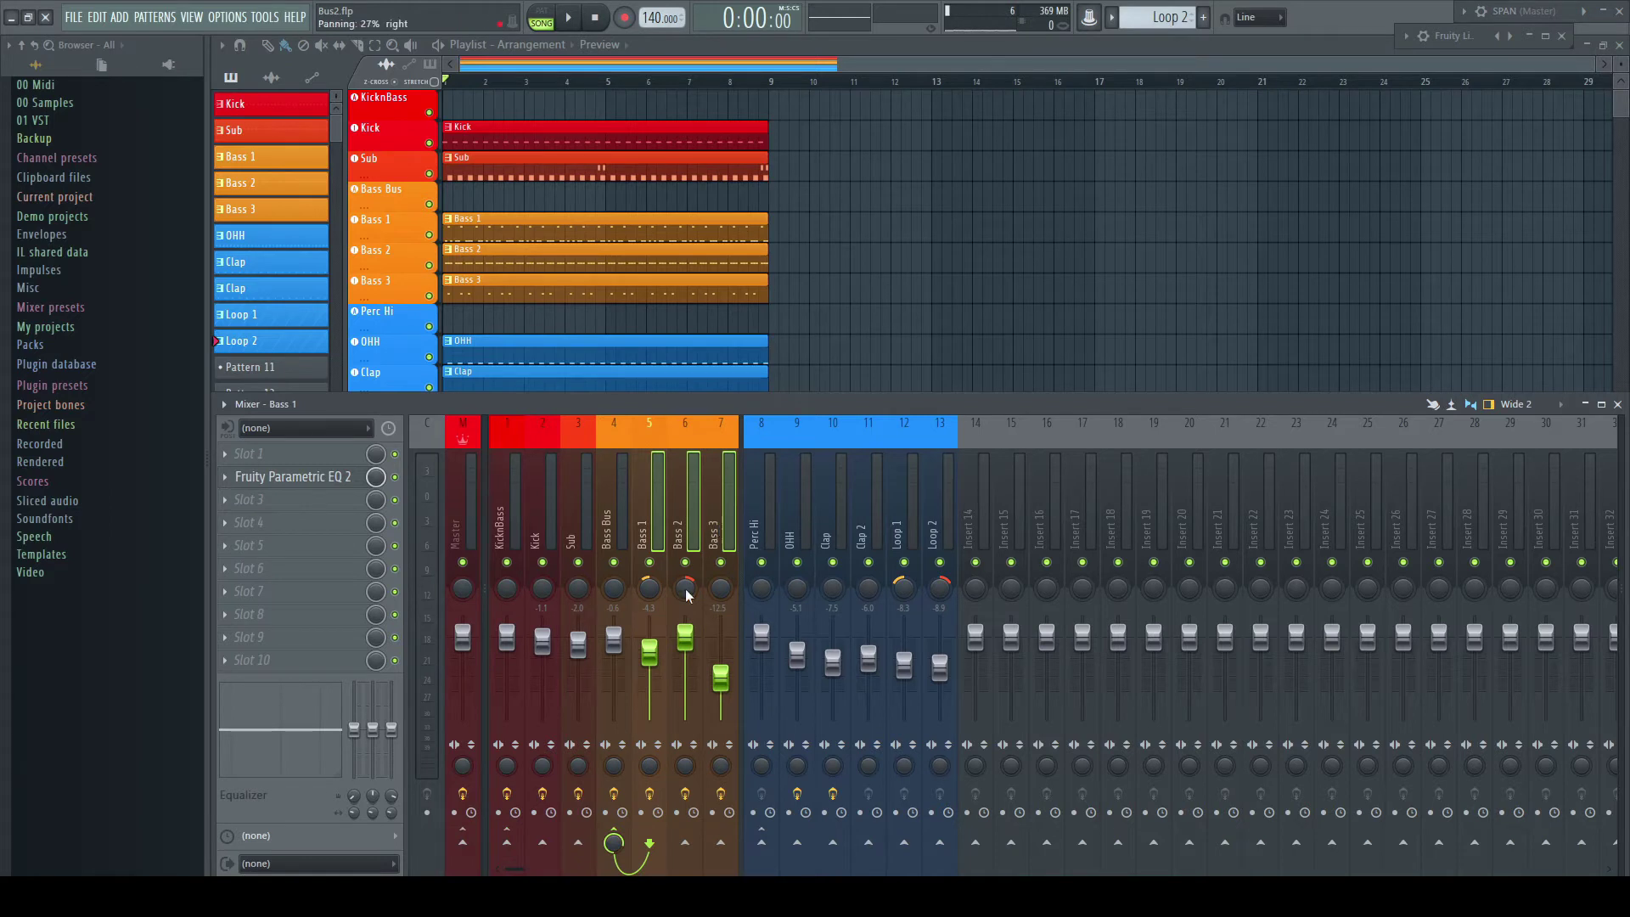
pyautogui.rightClick(510, 853)
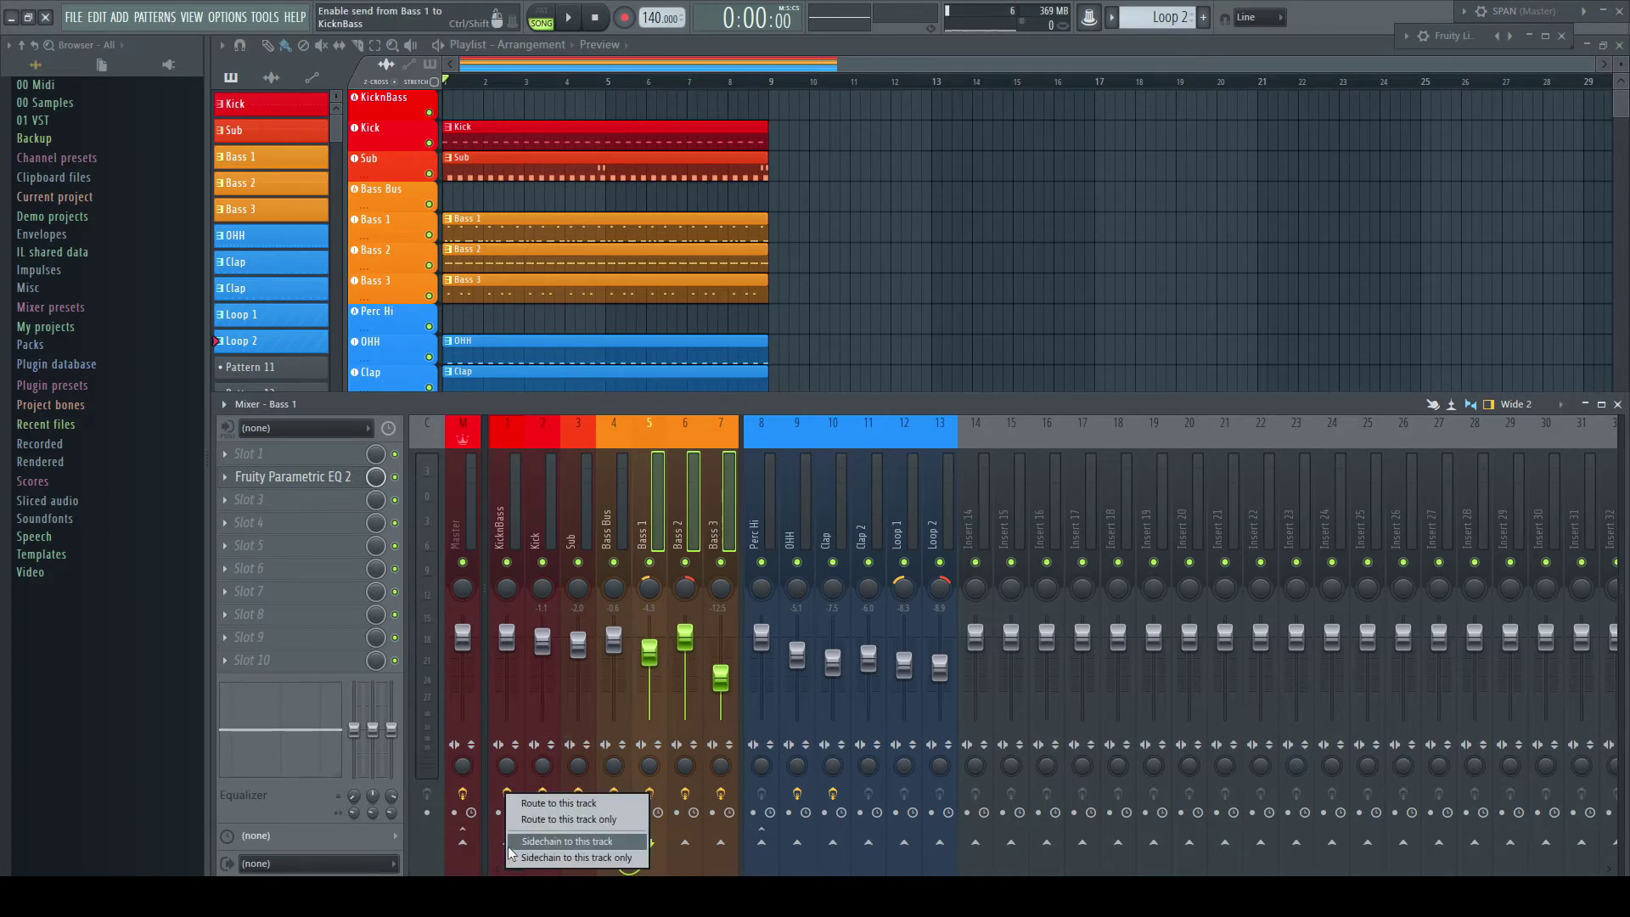
pyautogui.click(560, 856)
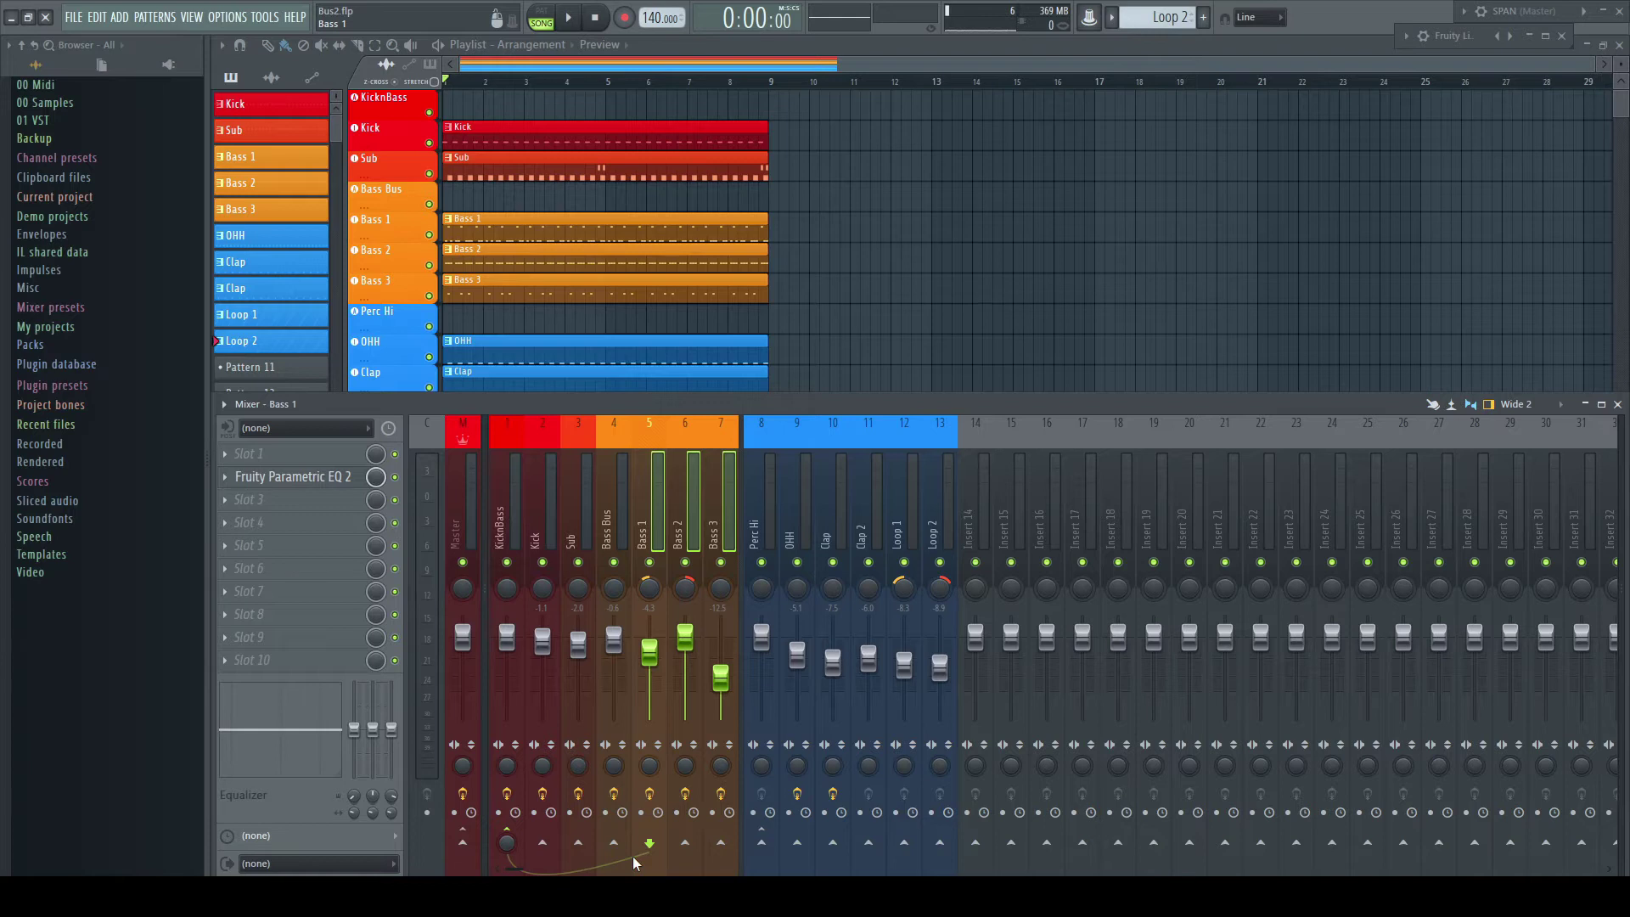
pyautogui.press('space')
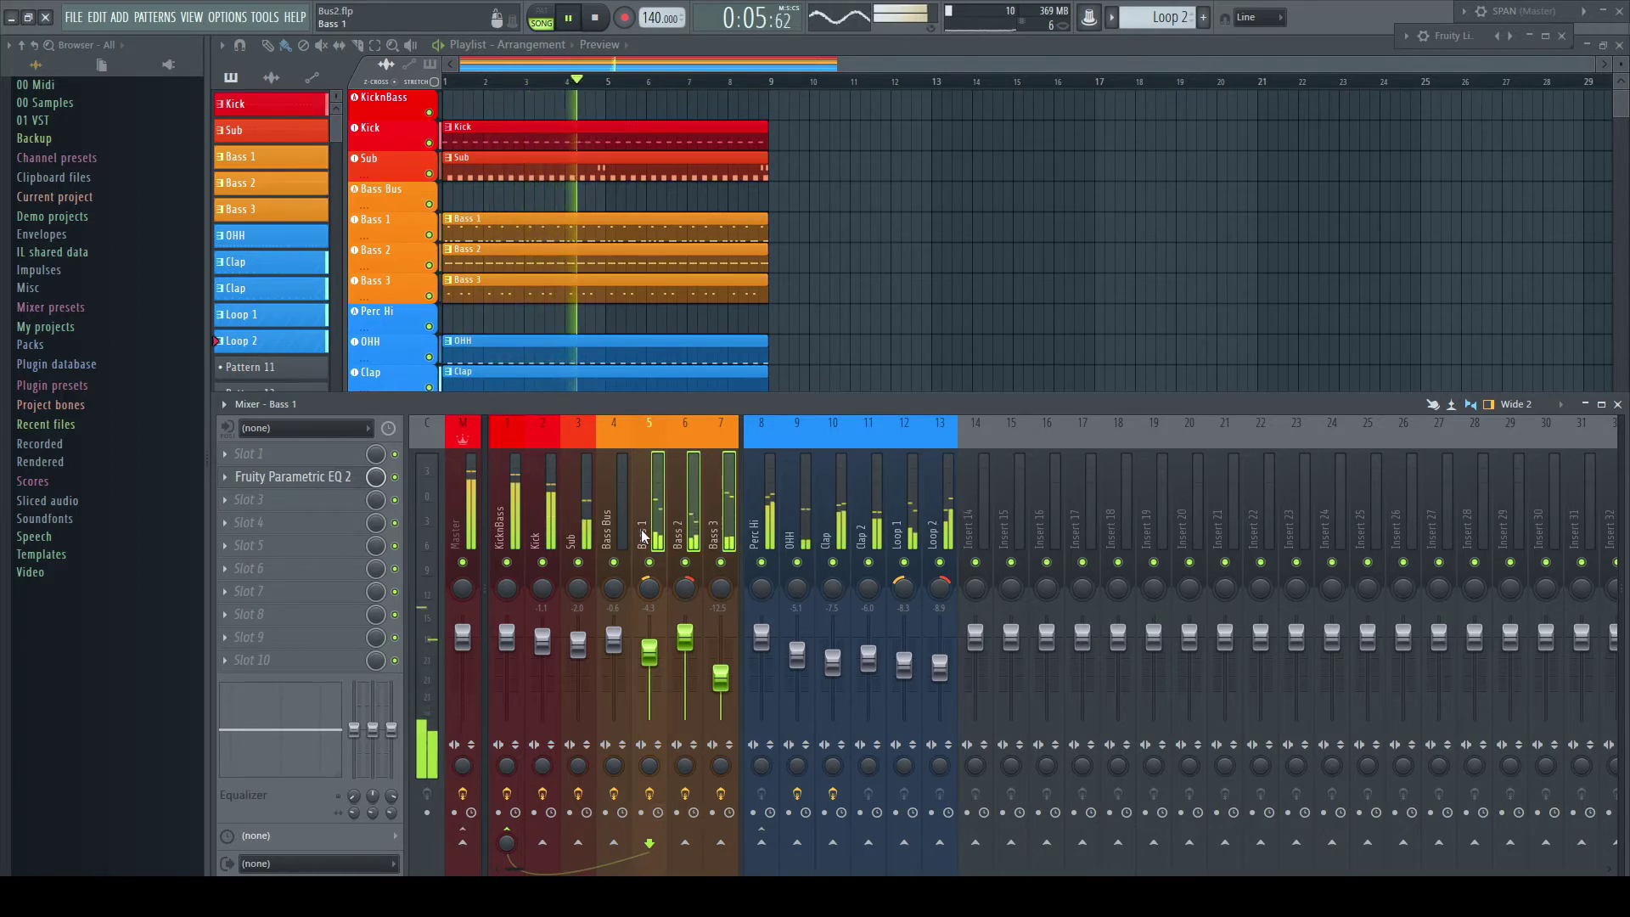
pyautogui.press('space')
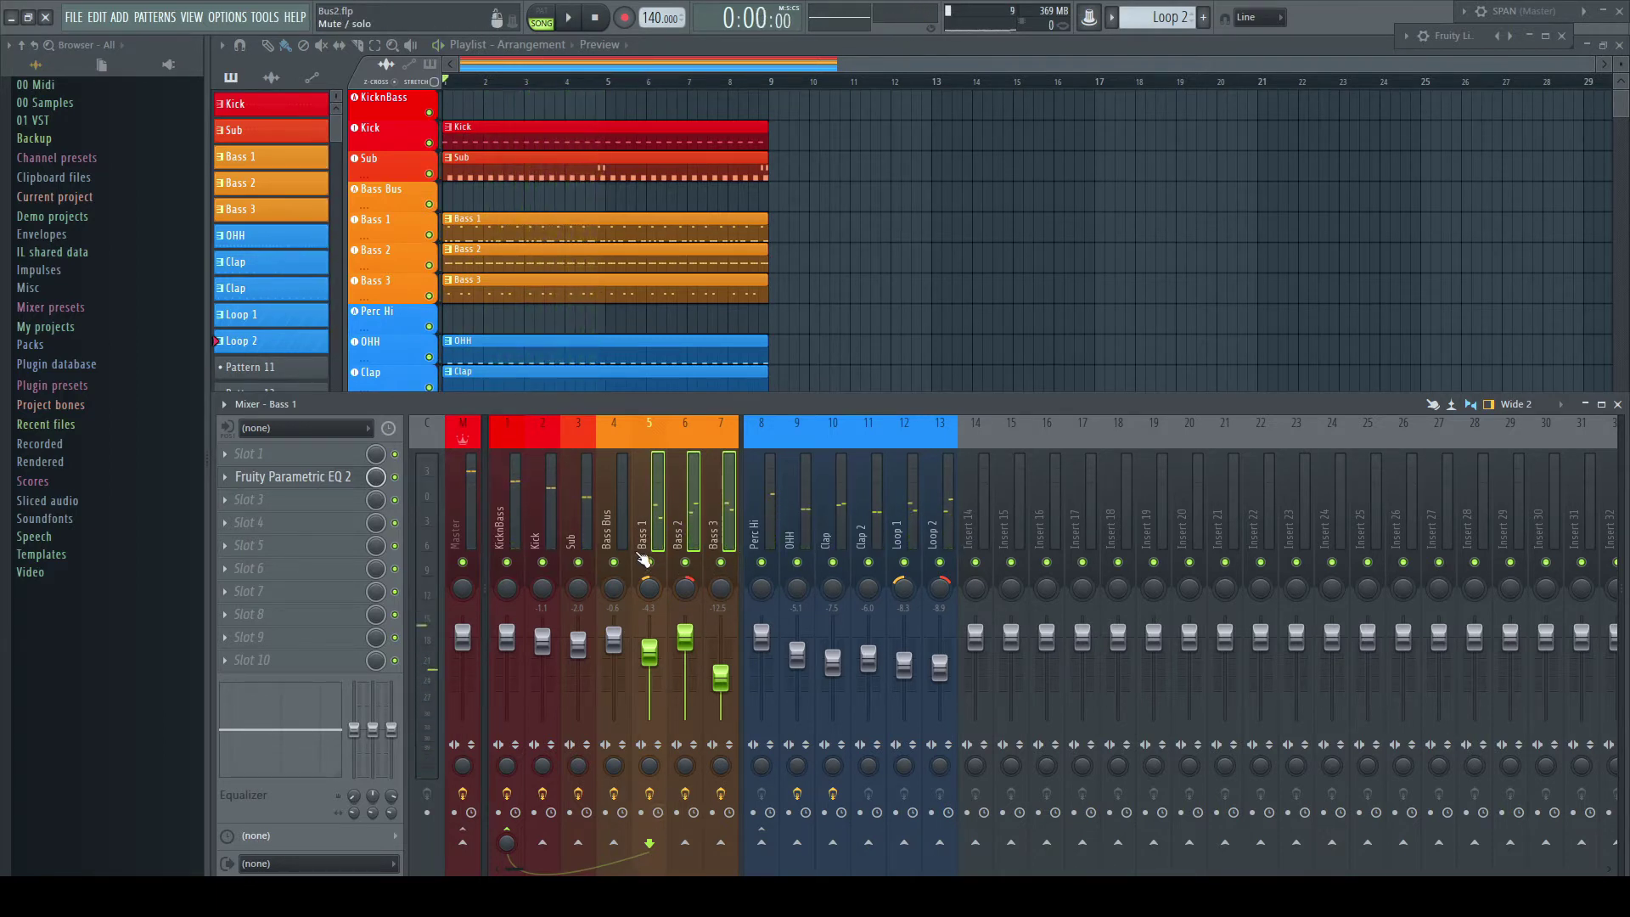
# Open the KicknBass Patcher and add Bass 1, Bass 2 and Bass 3 as audio inputs
pyautogui.click(514, 517)
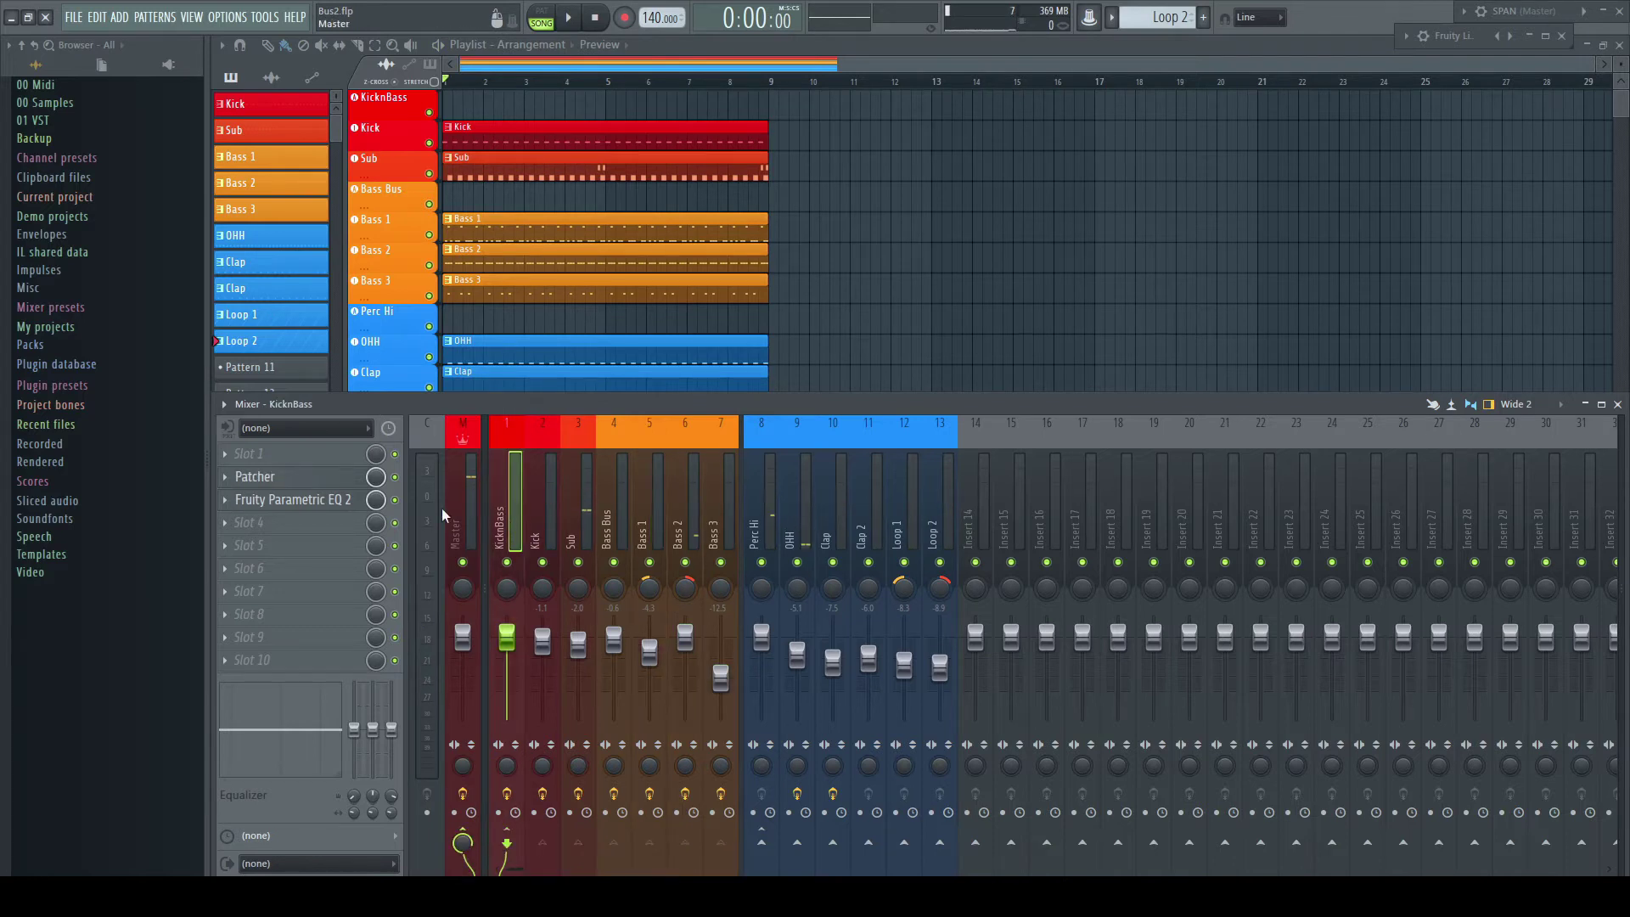
pyautogui.click(284, 484)
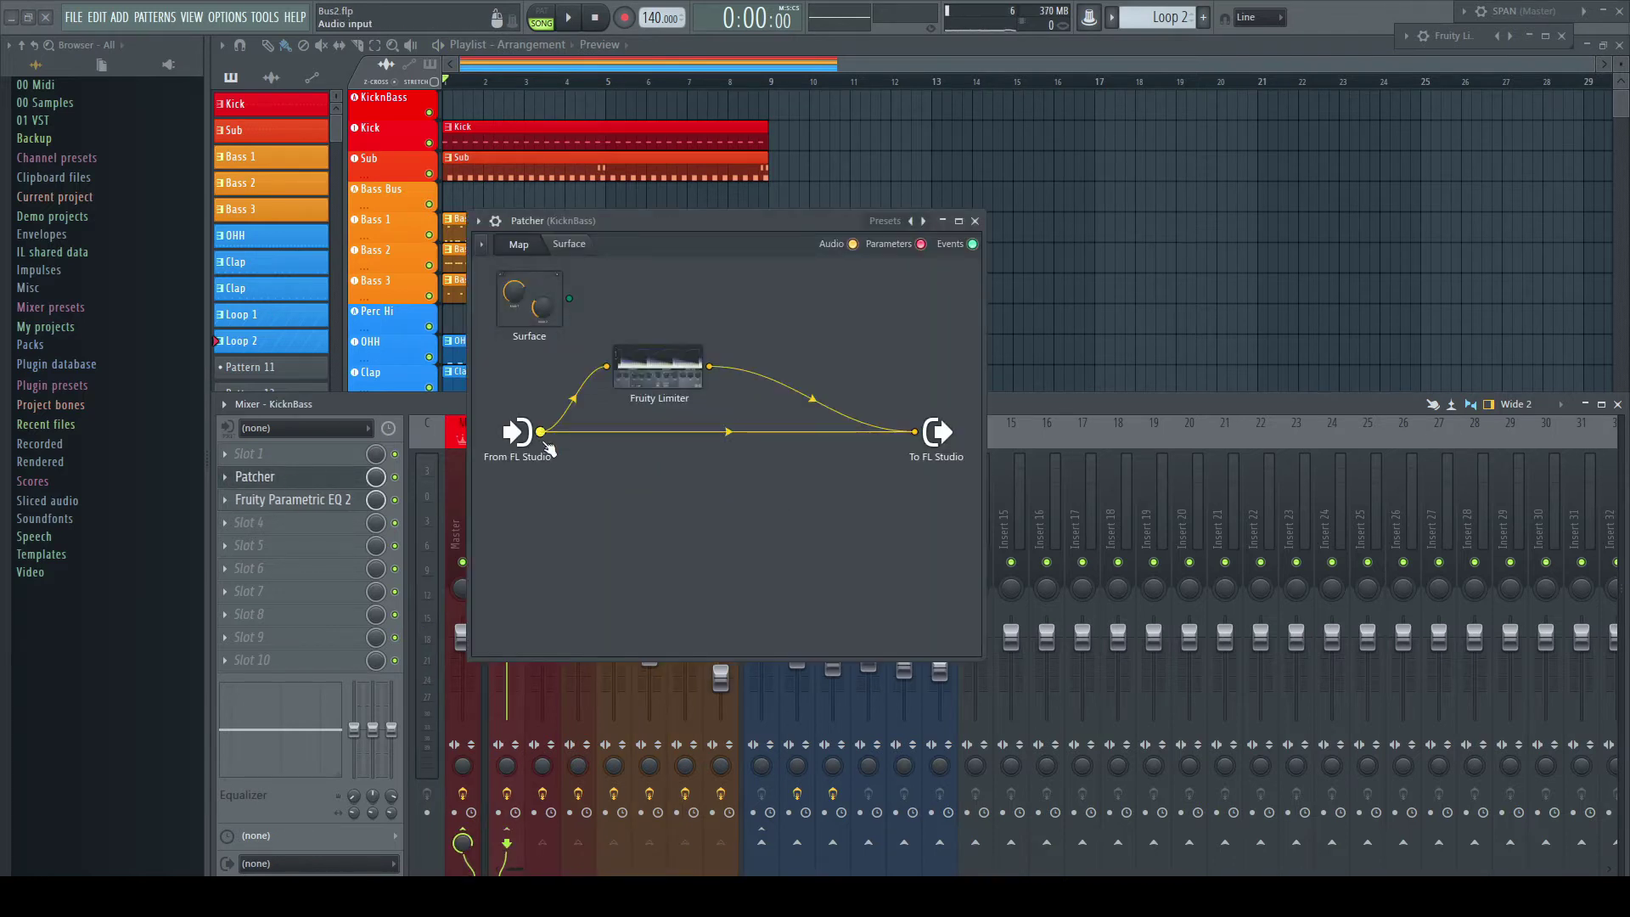
pyautogui.rightClick(518, 433)
pyautogui.moveTo(562, 467)
pyautogui.moveTo(628, 466)
pyautogui.click(696, 600)
pyautogui.click(698, 618)
pyautogui.click(698, 633)
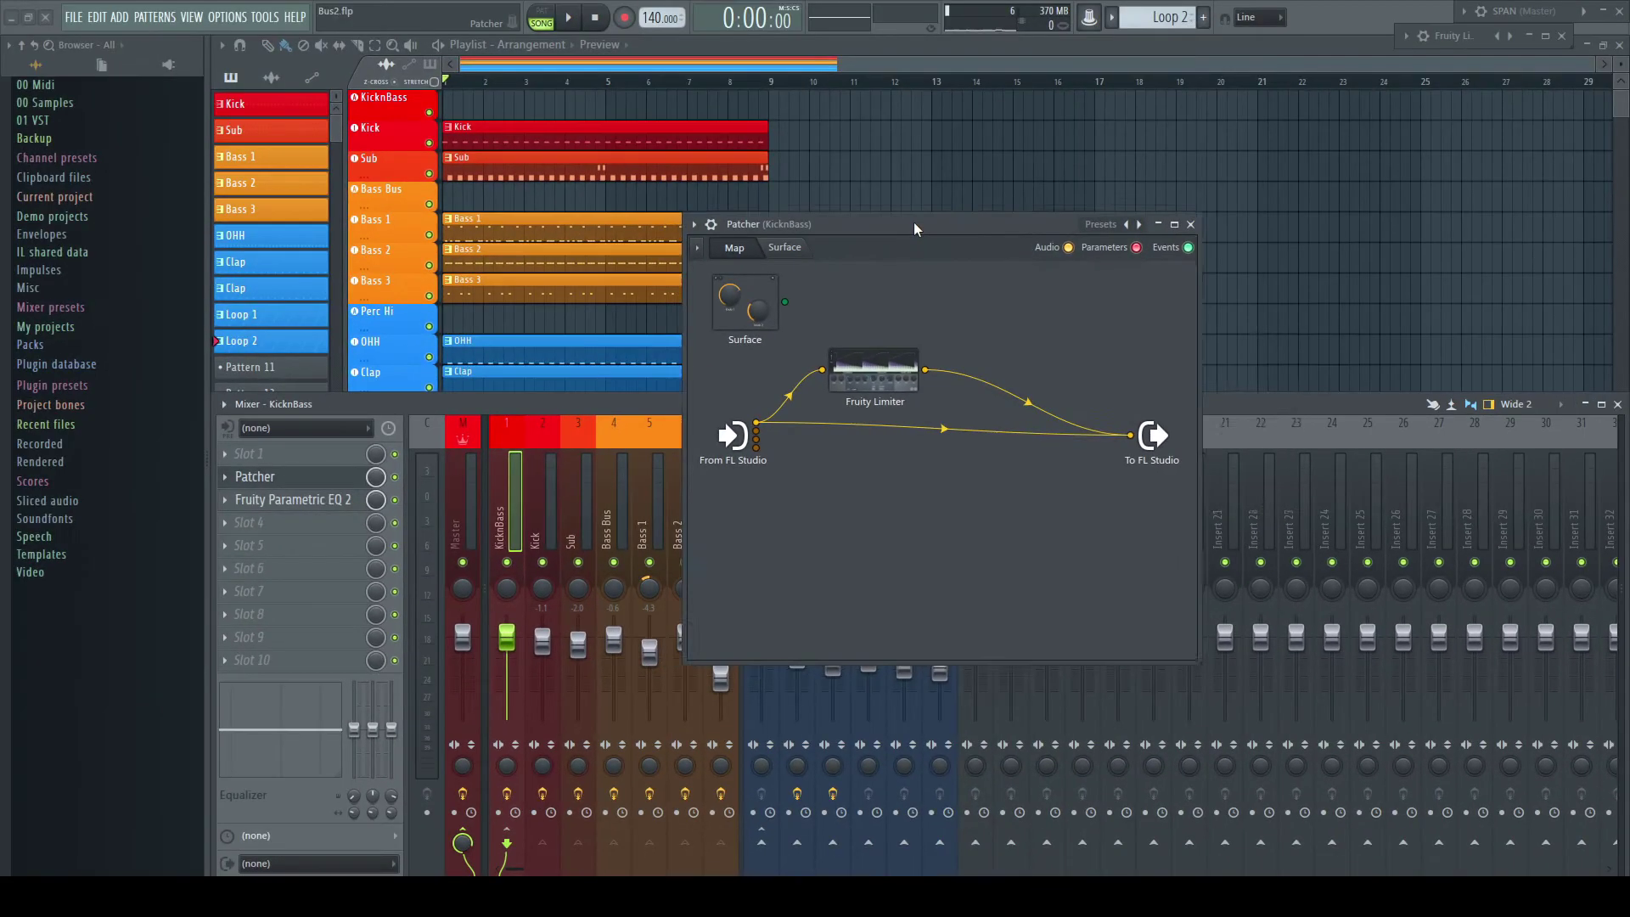
# Drag Fruity Parametric EQ 2 from the Bass Bus effect slot into the Patcher
pyautogui.click(619, 513)
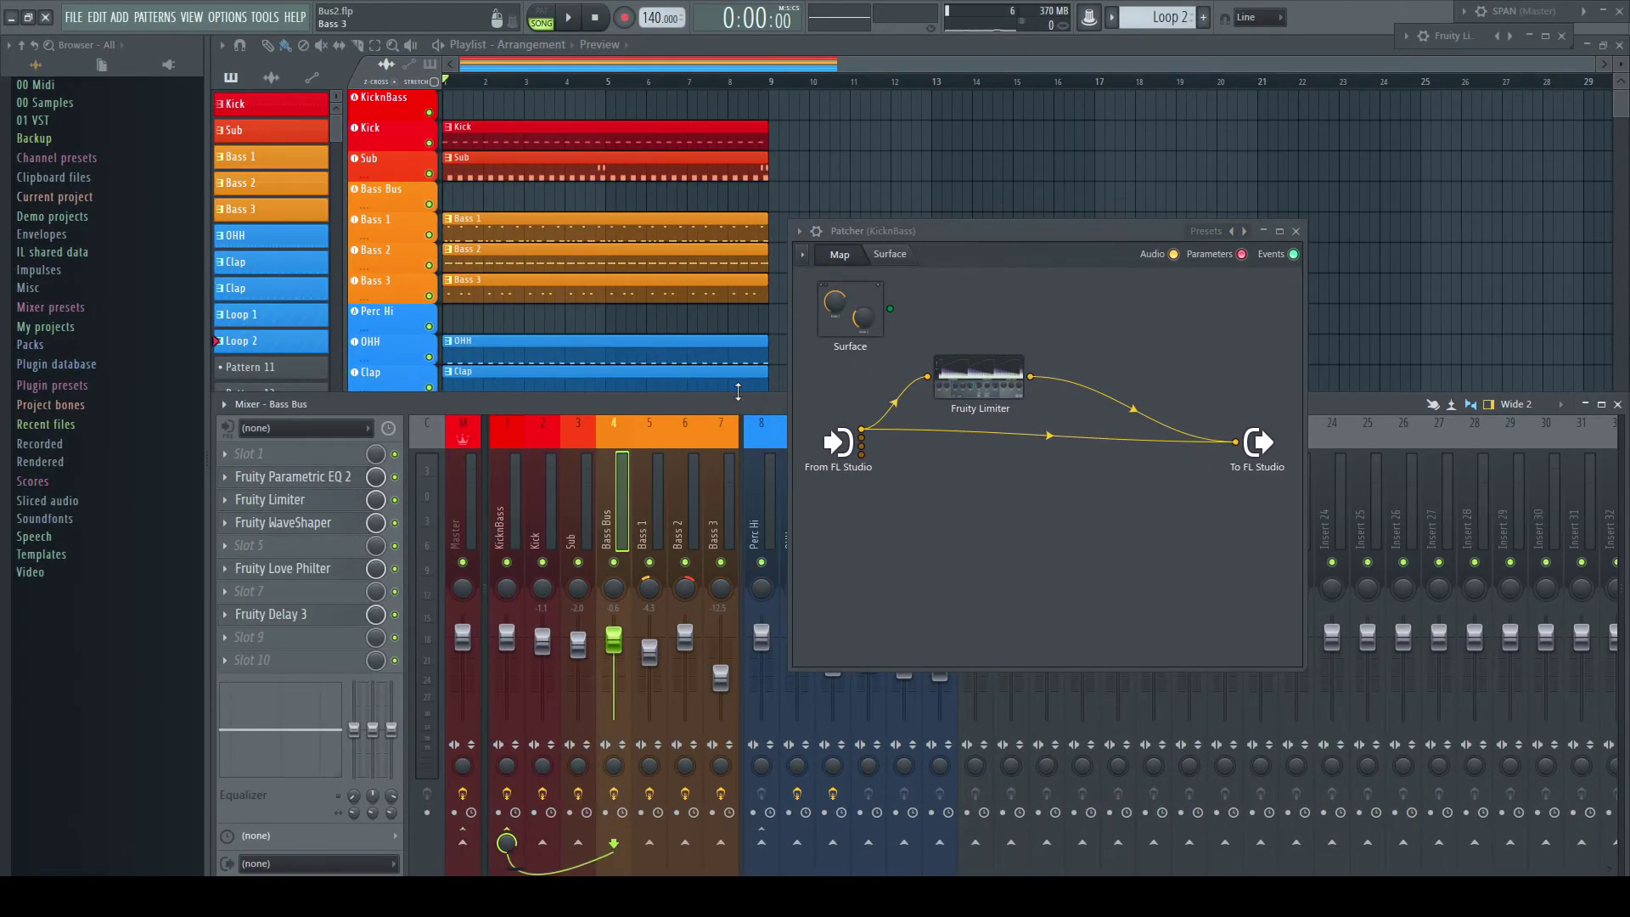
pyautogui.moveTo(845, 233); pyautogui.dragTo(684, 212)
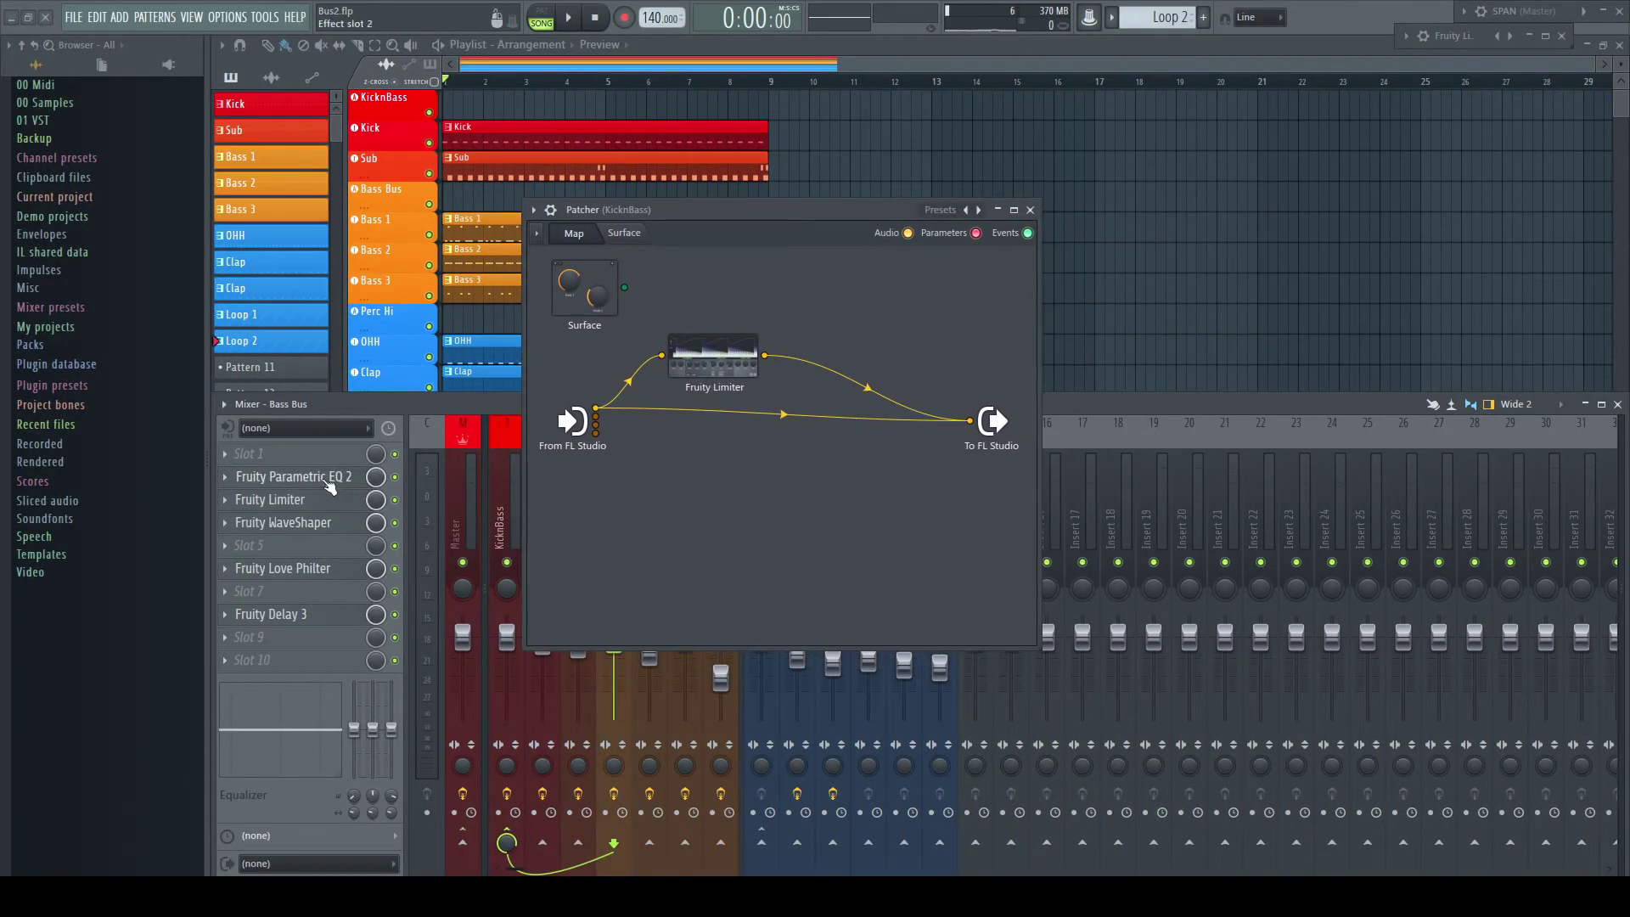
pyautogui.click(226, 478)
pyautogui.press('Escape')
pyautogui.moveTo(289, 476); pyautogui.dragTo(748, 446)
# Wire the bass input through EQ 2 to the Patcher output and play the song
pyautogui.moveTo(600, 420); pyautogui.dragTo(691, 447)
pyautogui.moveTo(600, 422); pyautogui.dragTo(691, 447)
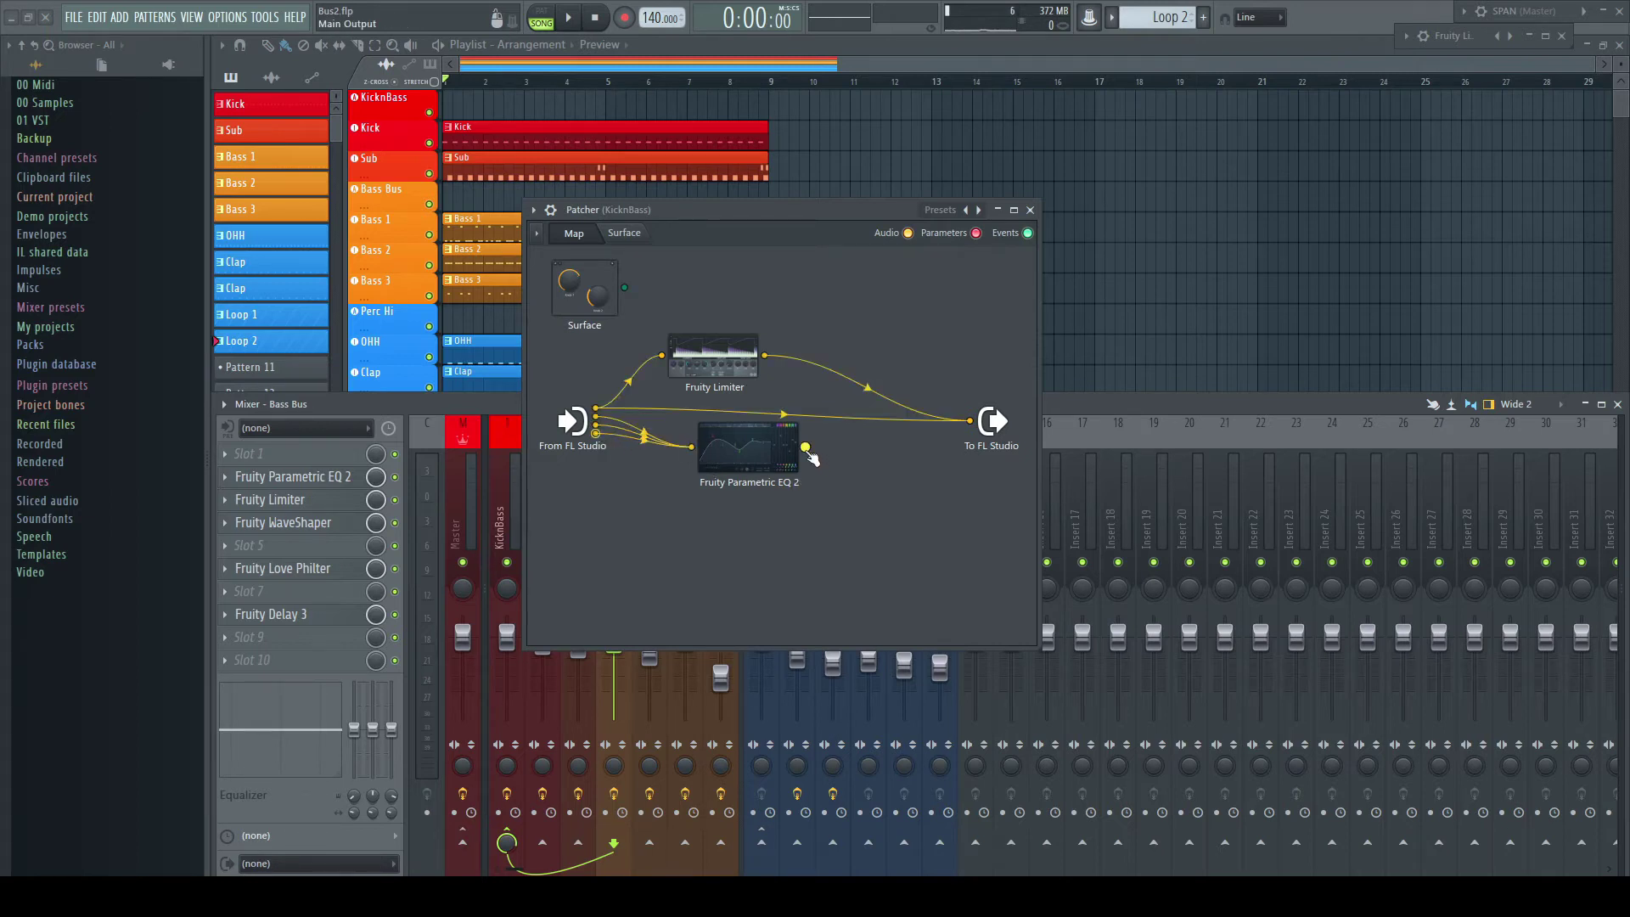
pyautogui.moveTo(806, 447); pyautogui.dragTo(971, 420)
pyautogui.press('space')
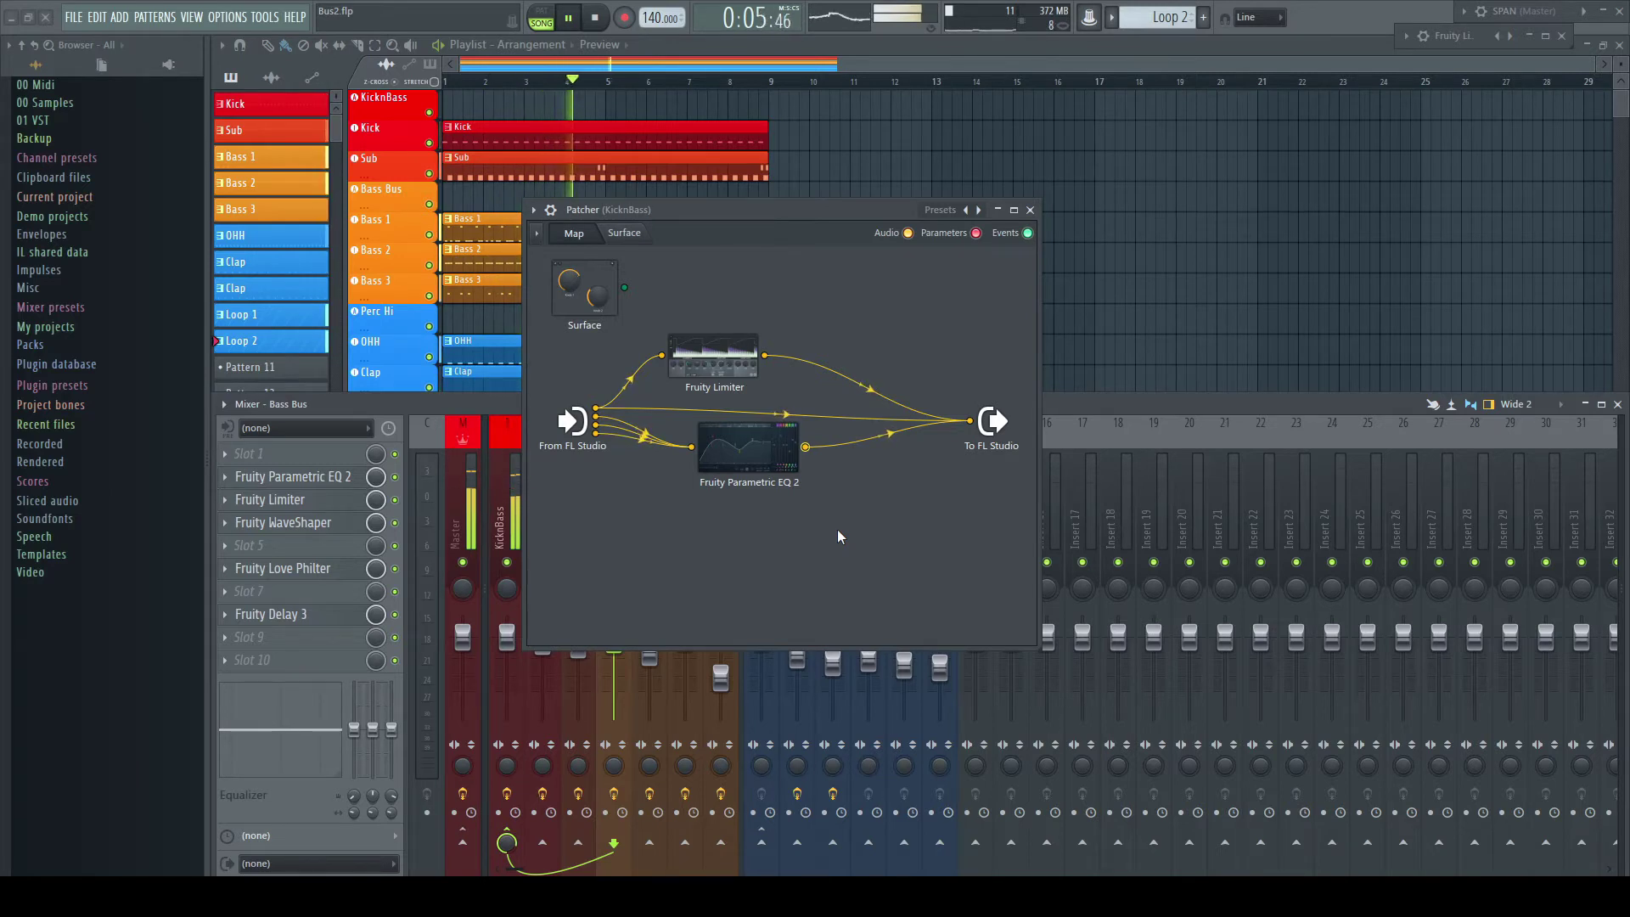
# Stop playback and drag Fruity Limiter, WaveShaper and Love Philter from Bass Bus into Patcher in series
pyautogui.press('space')
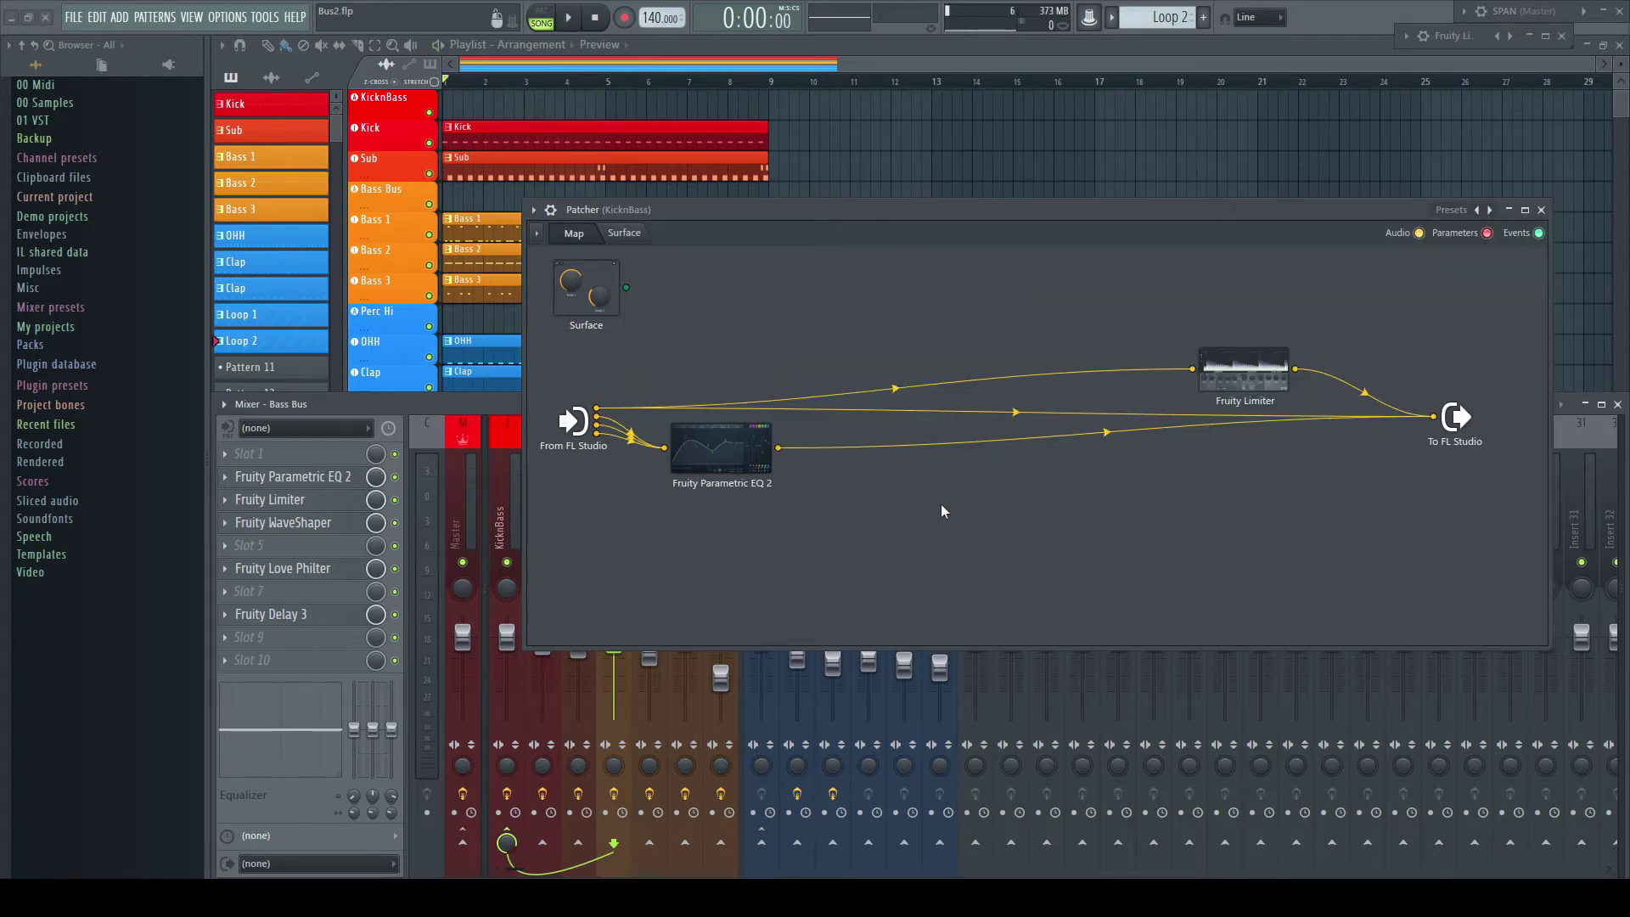
pyautogui.click(226, 499)
pyautogui.moveTo(280, 500); pyautogui.dragTo(985, 480)
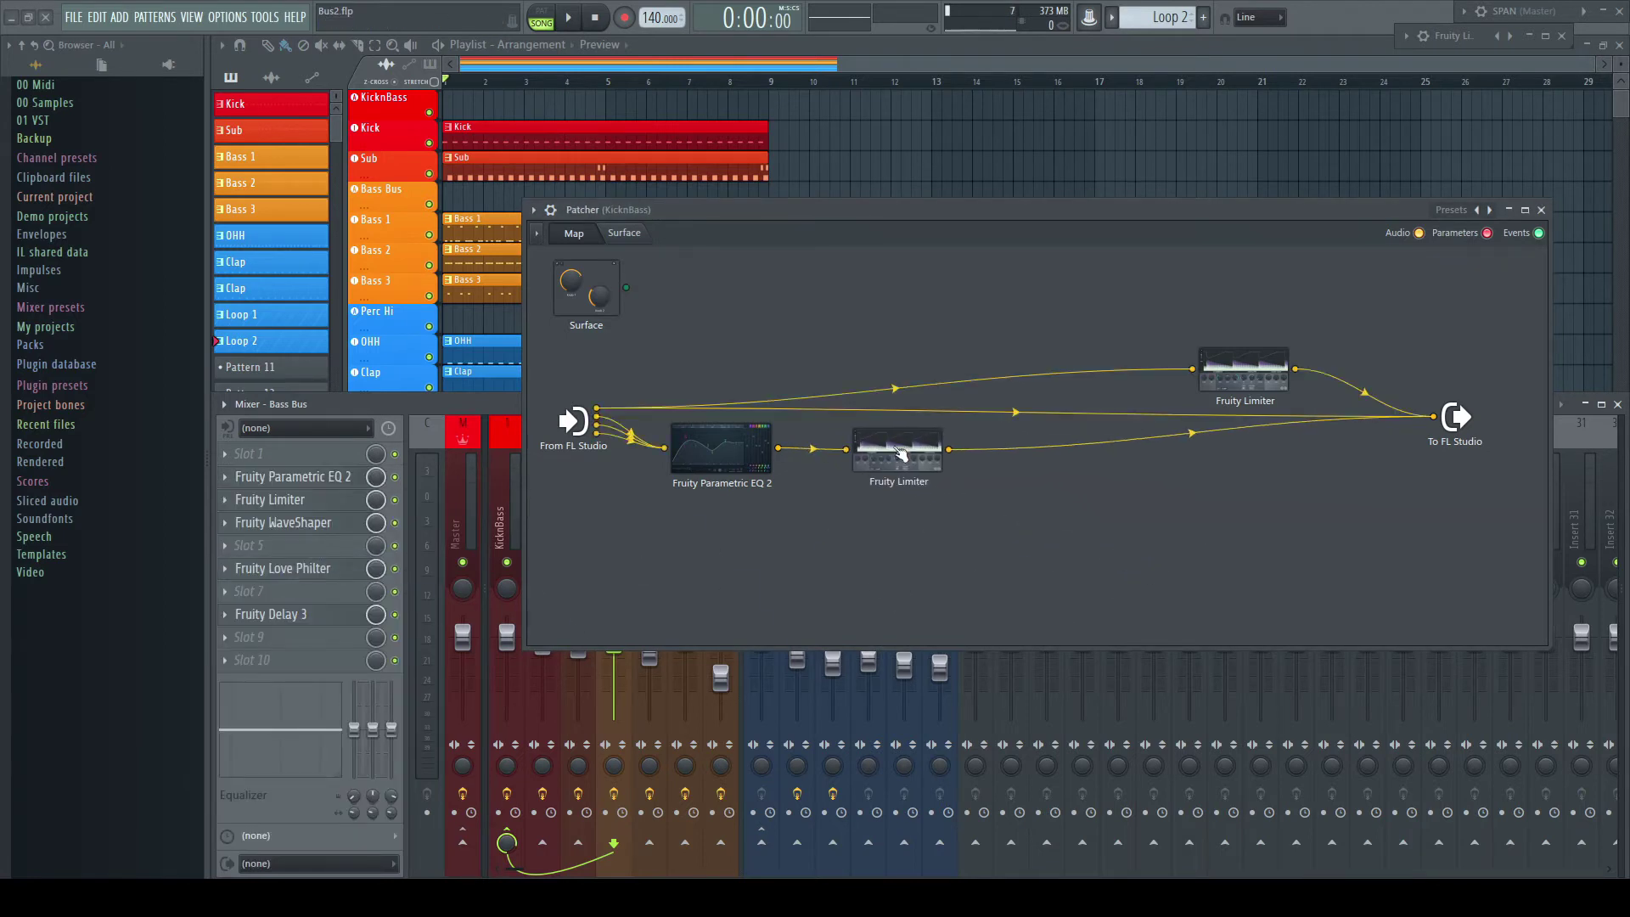
pyautogui.rightClick(338, 522)
pyautogui.press('Escape')
pyautogui.moveTo(280, 522); pyautogui.dragTo(1180, 441)
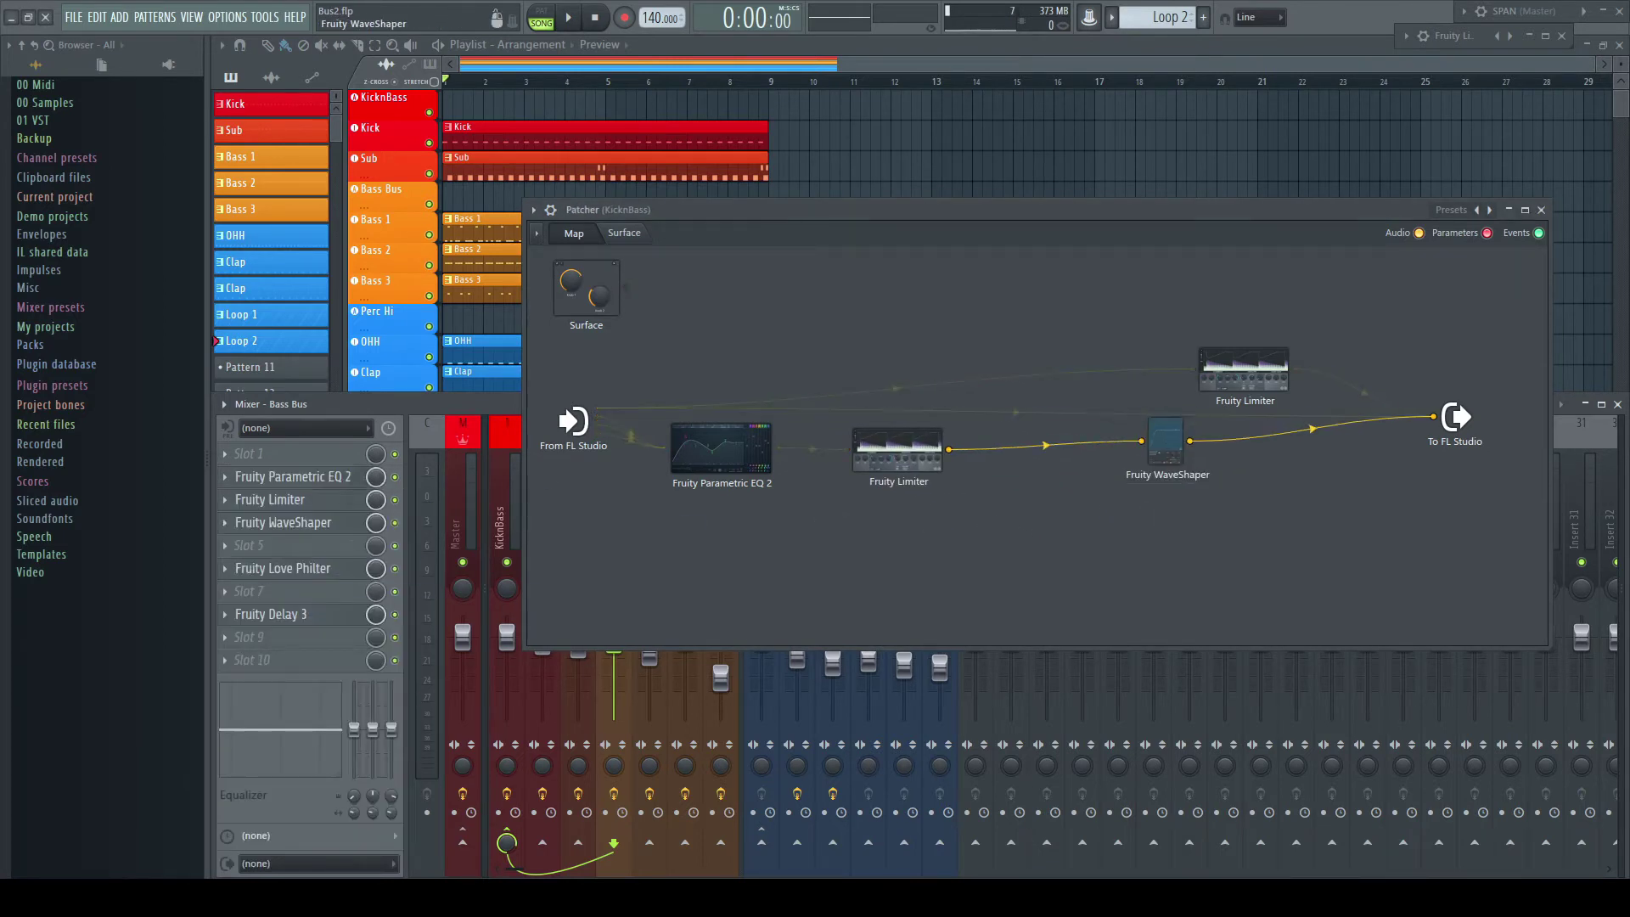
pyautogui.click(226, 568)
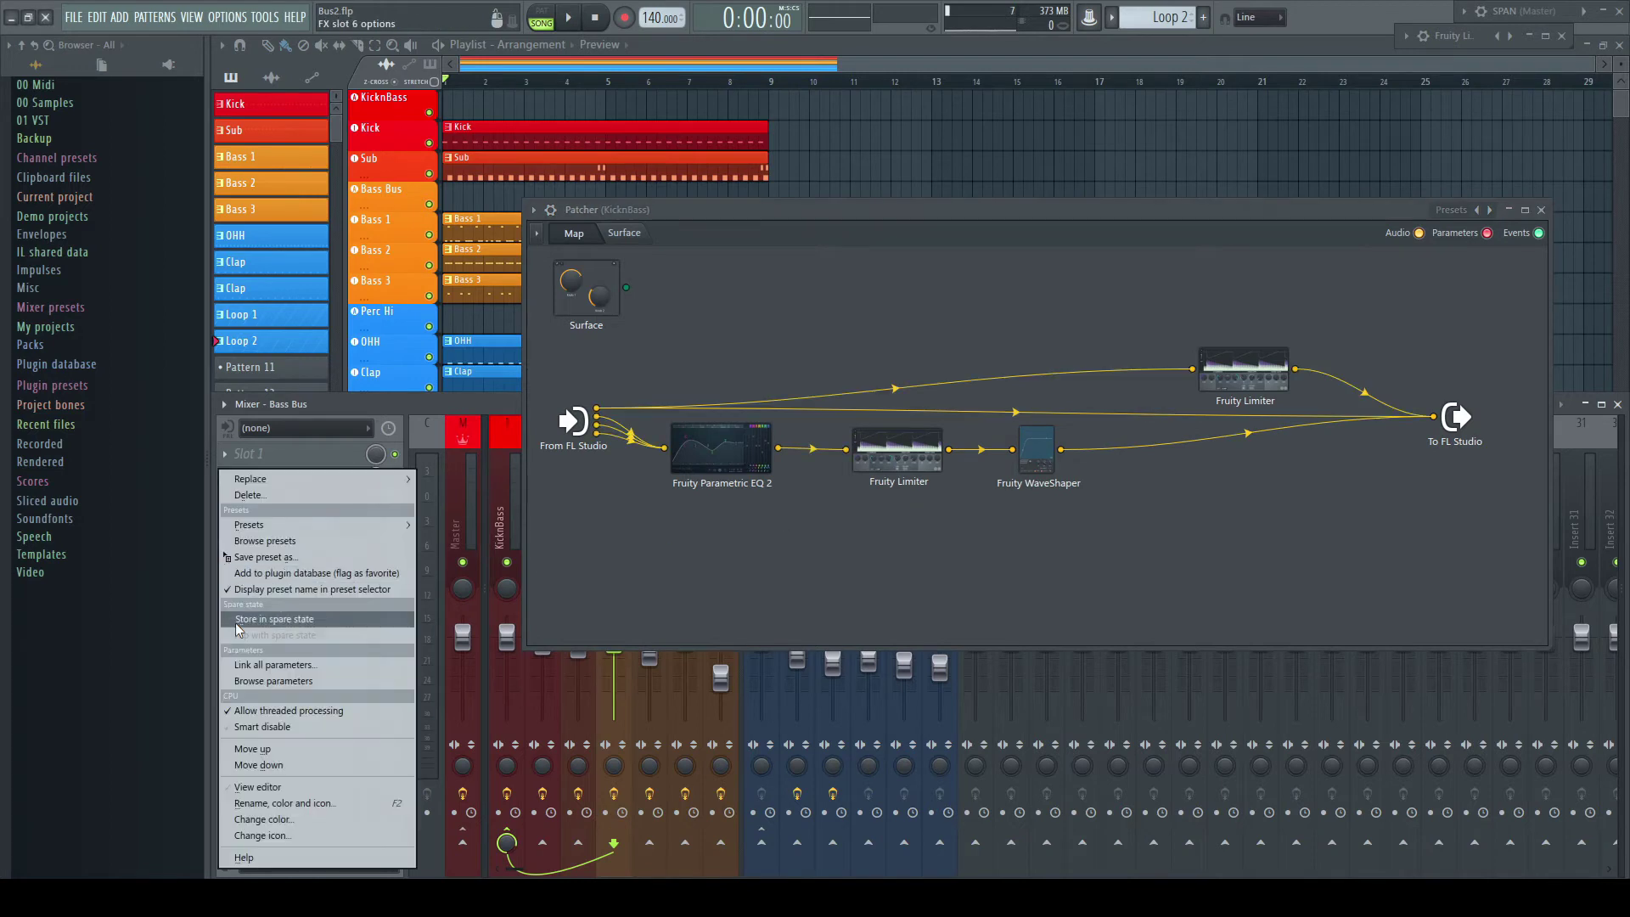
pyautogui.press('Escape')
pyautogui.moveTo(280, 568); pyautogui.dragTo(1223, 508)
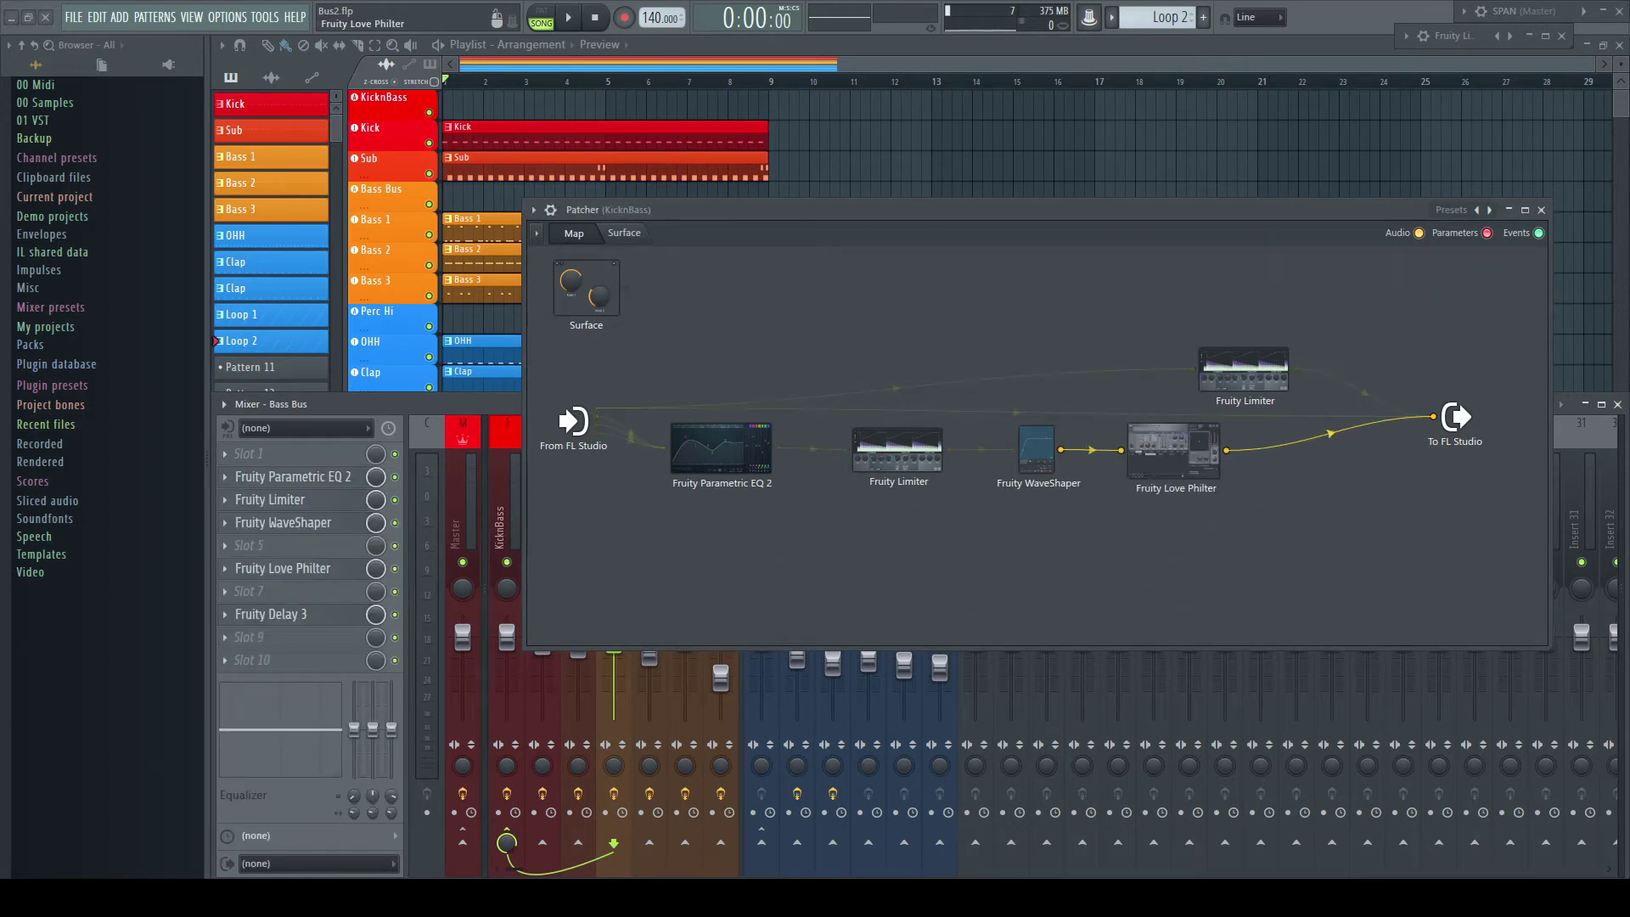
# Drag Fruity Delay 3 from slot 8 into Patcher after Love Philter, then play and stop
pyautogui.click(225, 614)
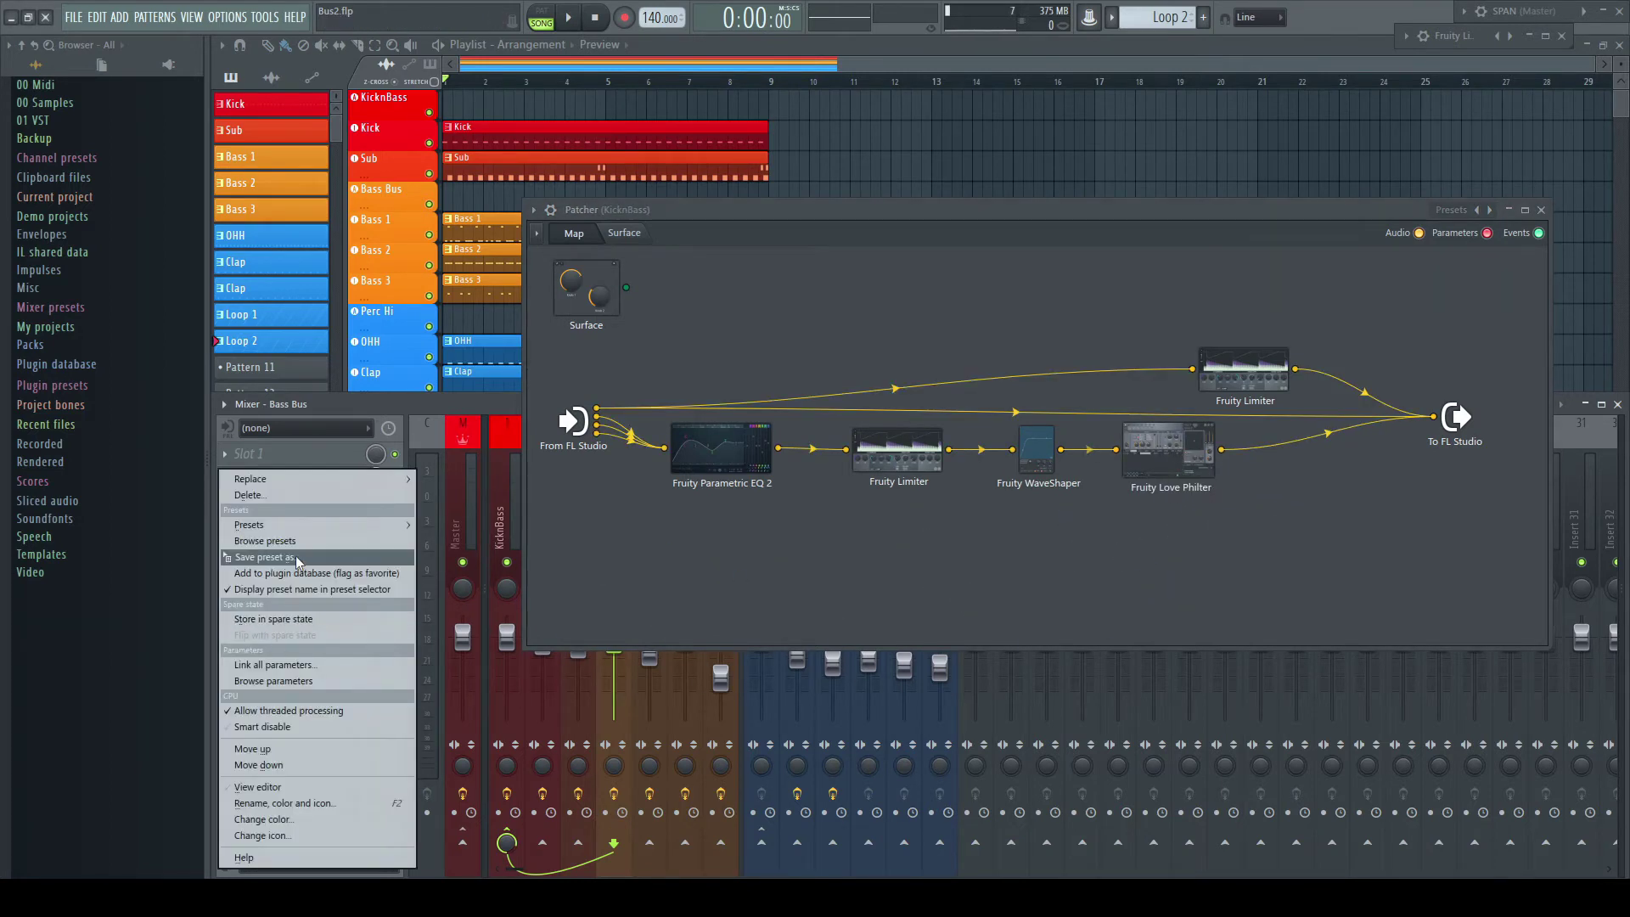
pyautogui.press('Escape')
pyautogui.moveTo(280, 614); pyautogui.dragTo(1327, 456)
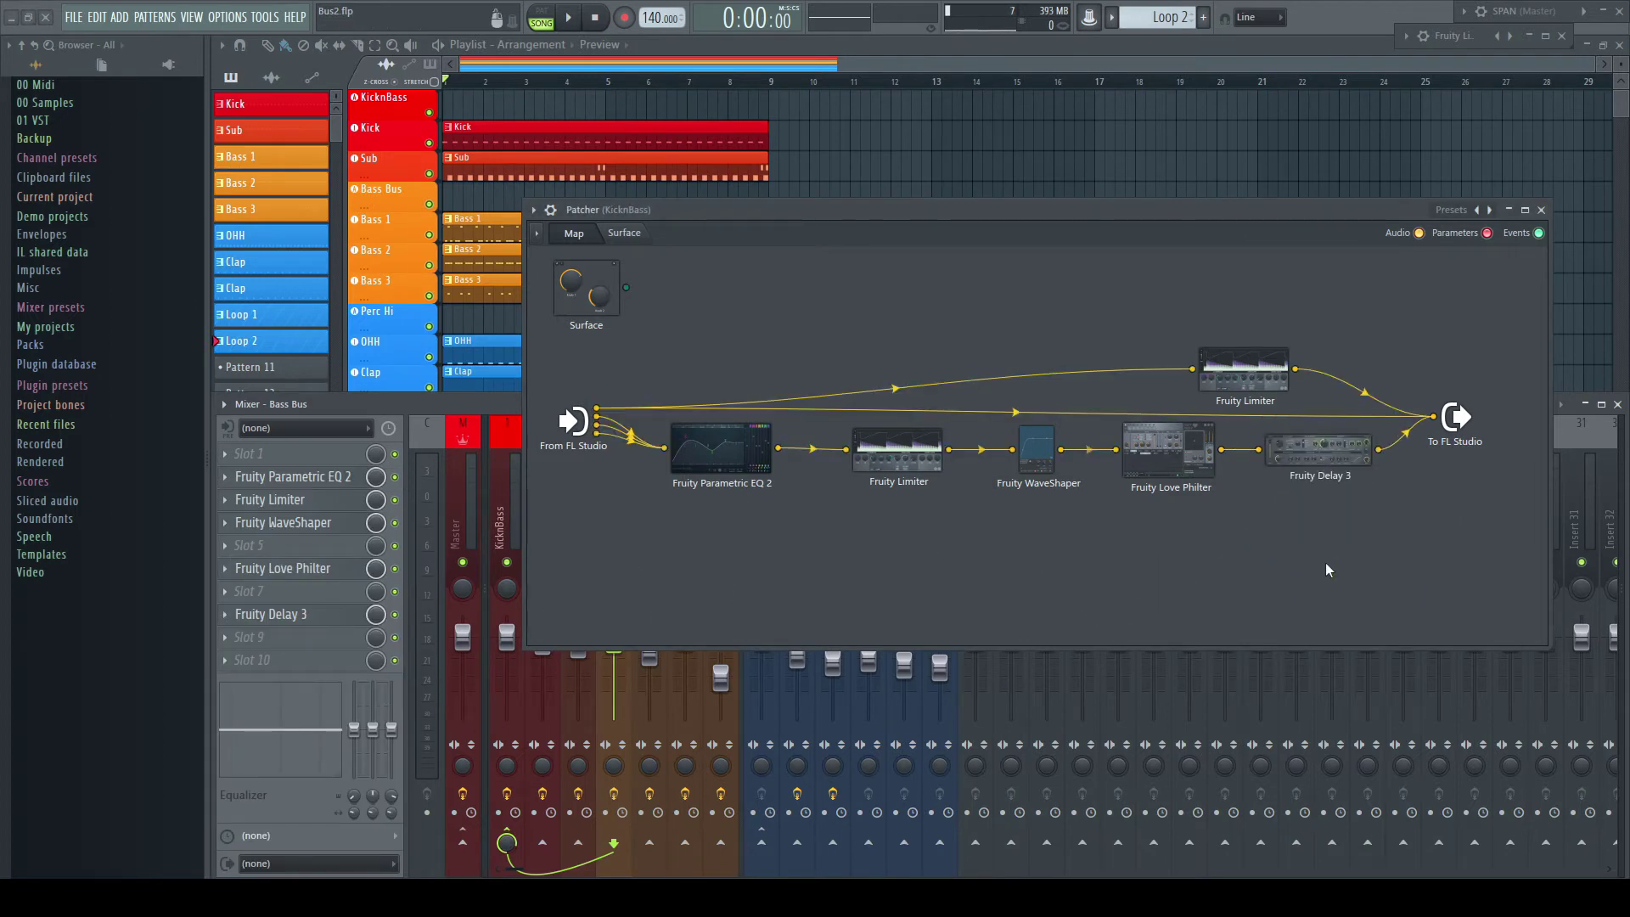
pyautogui.press('space')
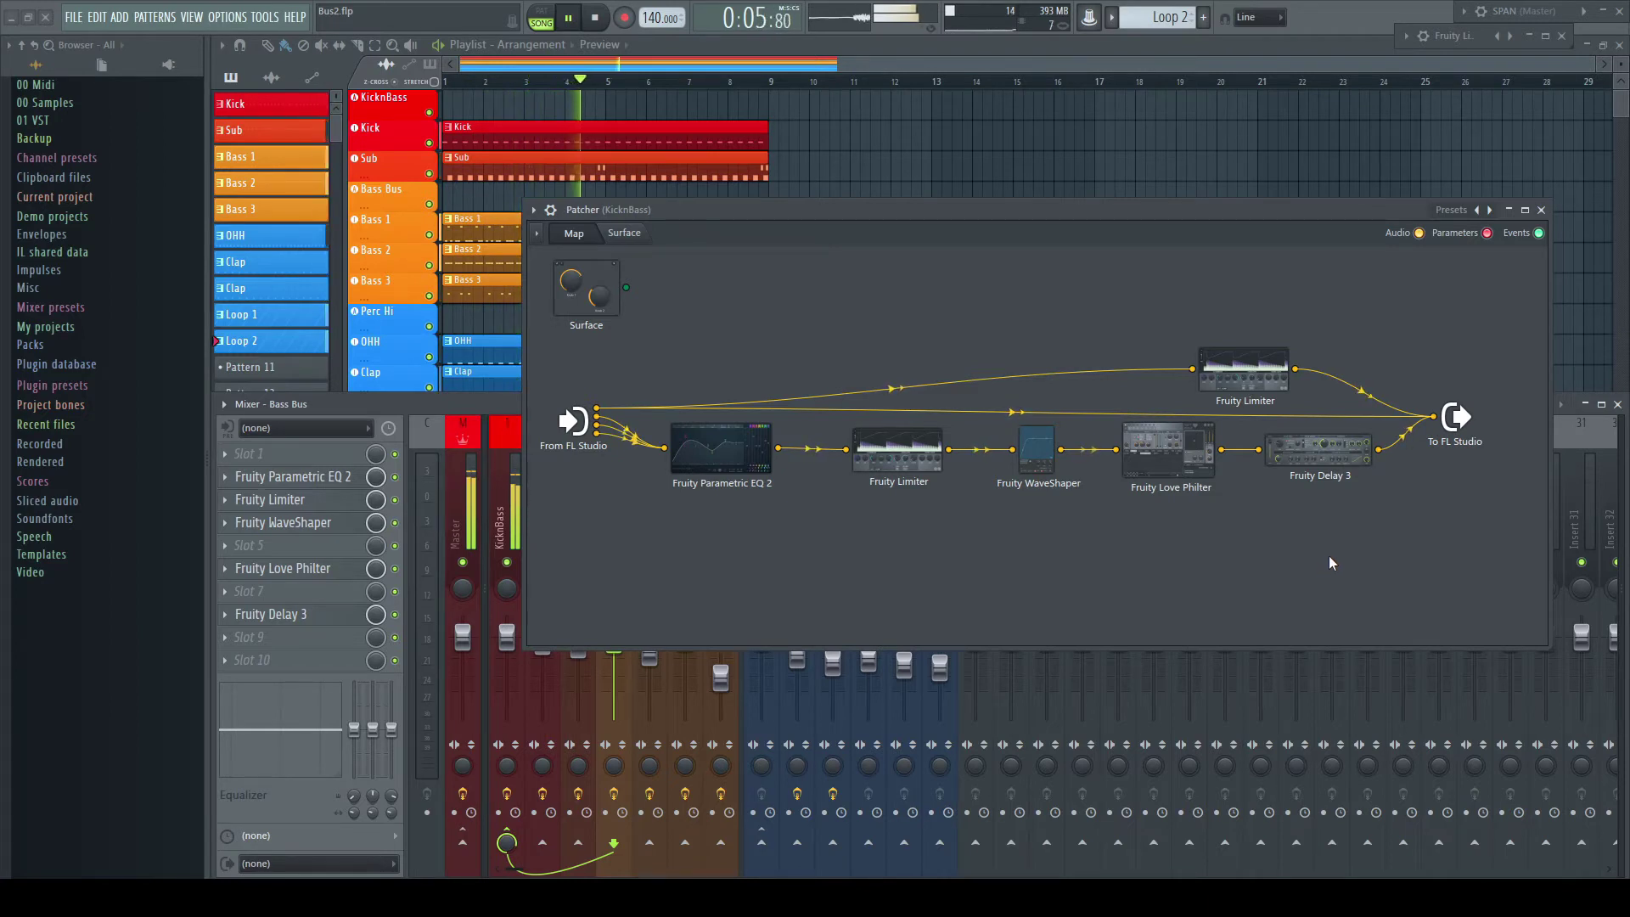
pyautogui.press('space')
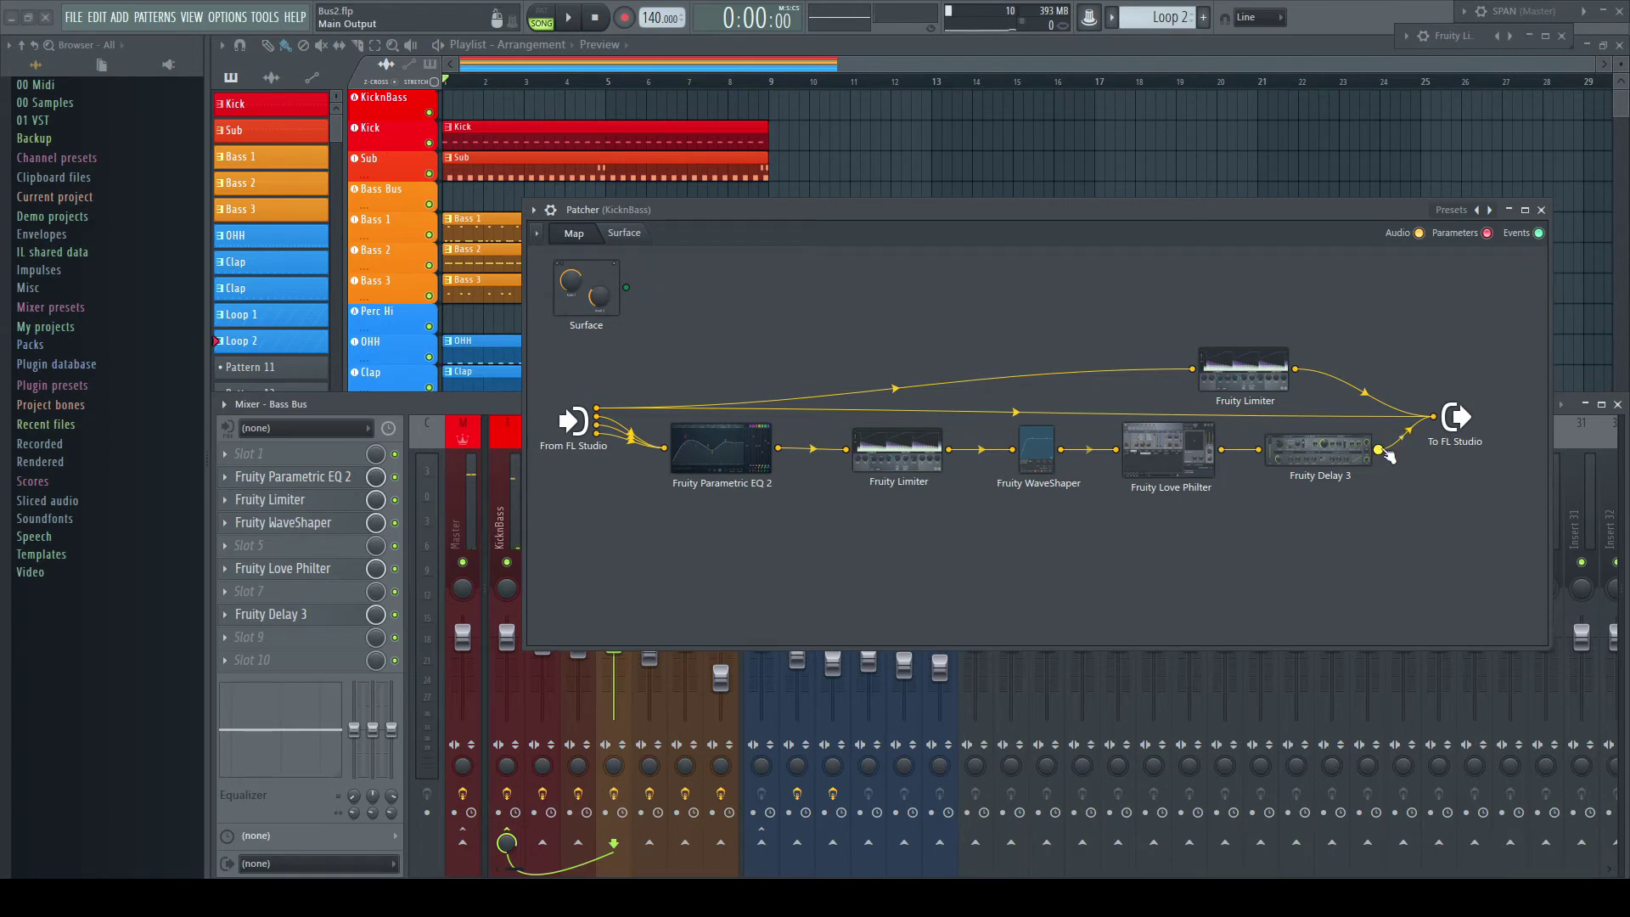
# Cable Fruity Delay 3's output into the top Fruity Limiter and play the song
pyautogui.moveTo(1382, 454); pyautogui.dragTo(1196, 374)
pyautogui.press('space')
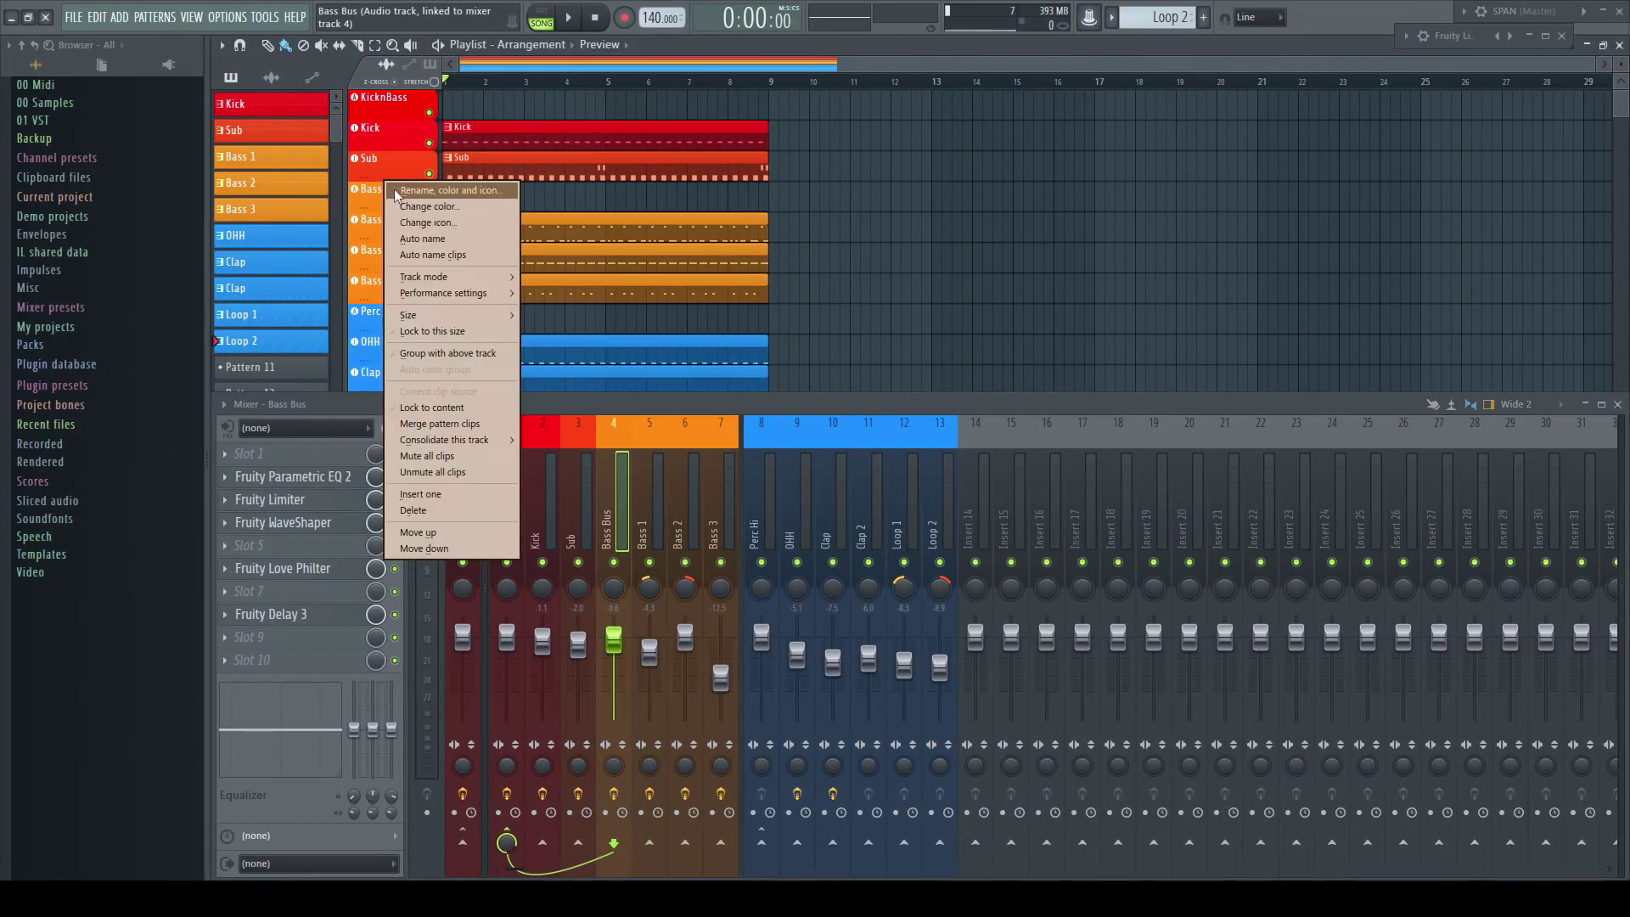
# Delete the Bass Bus playlist track and confirm the deletion
pyautogui.click(421, 496)
pyautogui.click(887, 500)
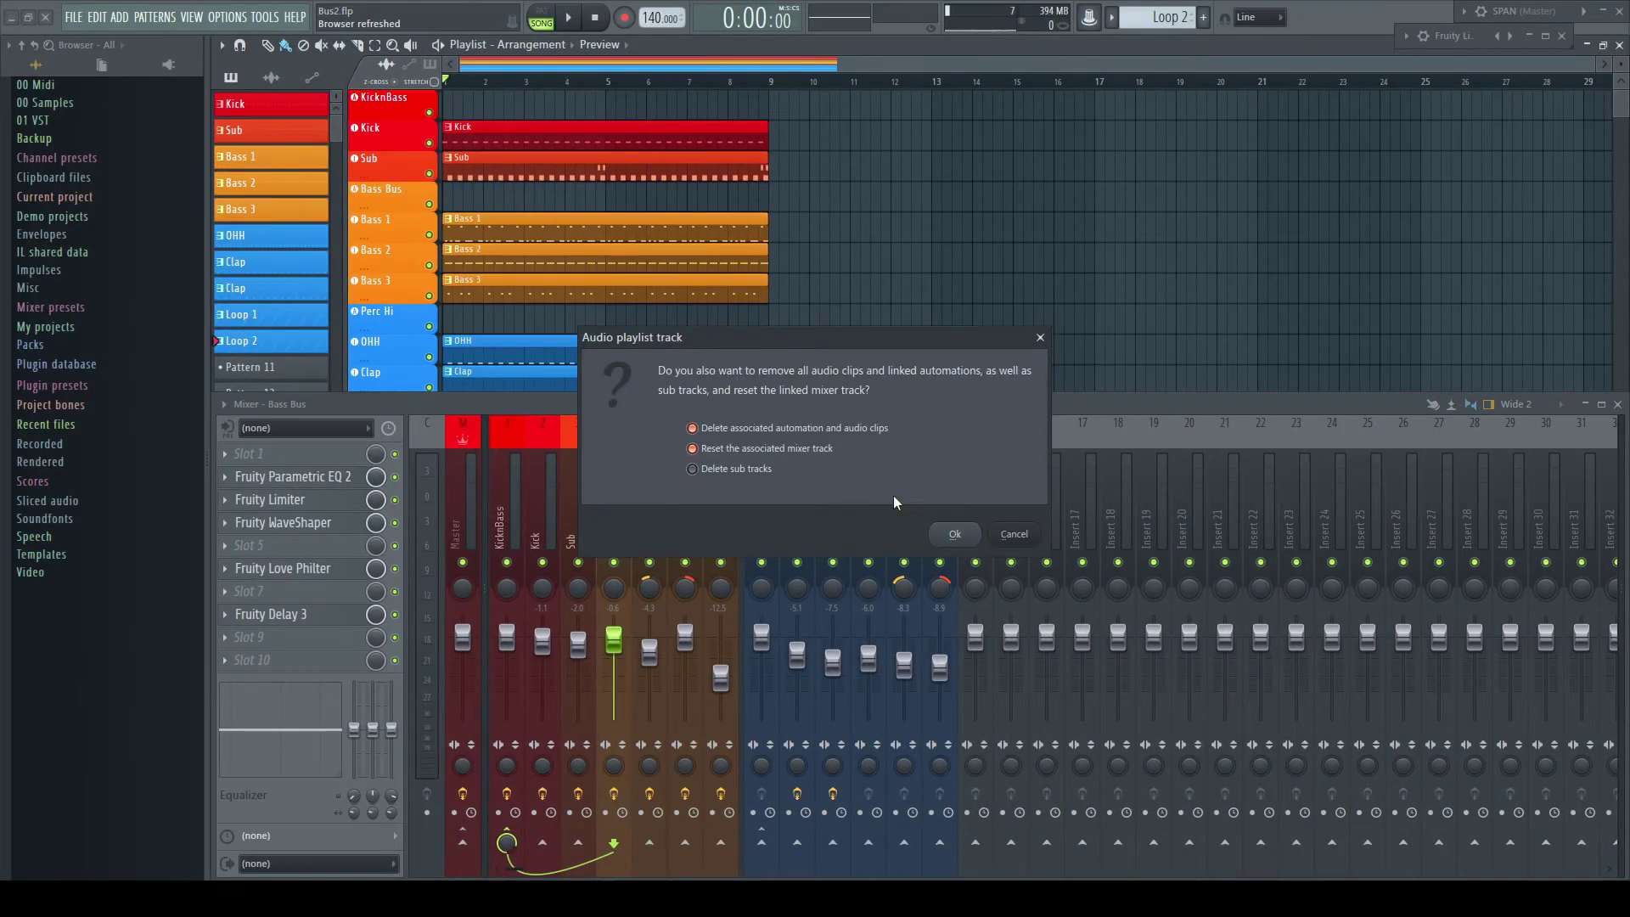
pyautogui.click(961, 537)
# Remove the emptied insert's KicknBass send and move the insert to slot 17
pyautogui.rightClick(507, 843)
pyautogui.click(501, 818)
pyautogui.moveTo(624, 533); pyautogui.dragTo(1083, 533)
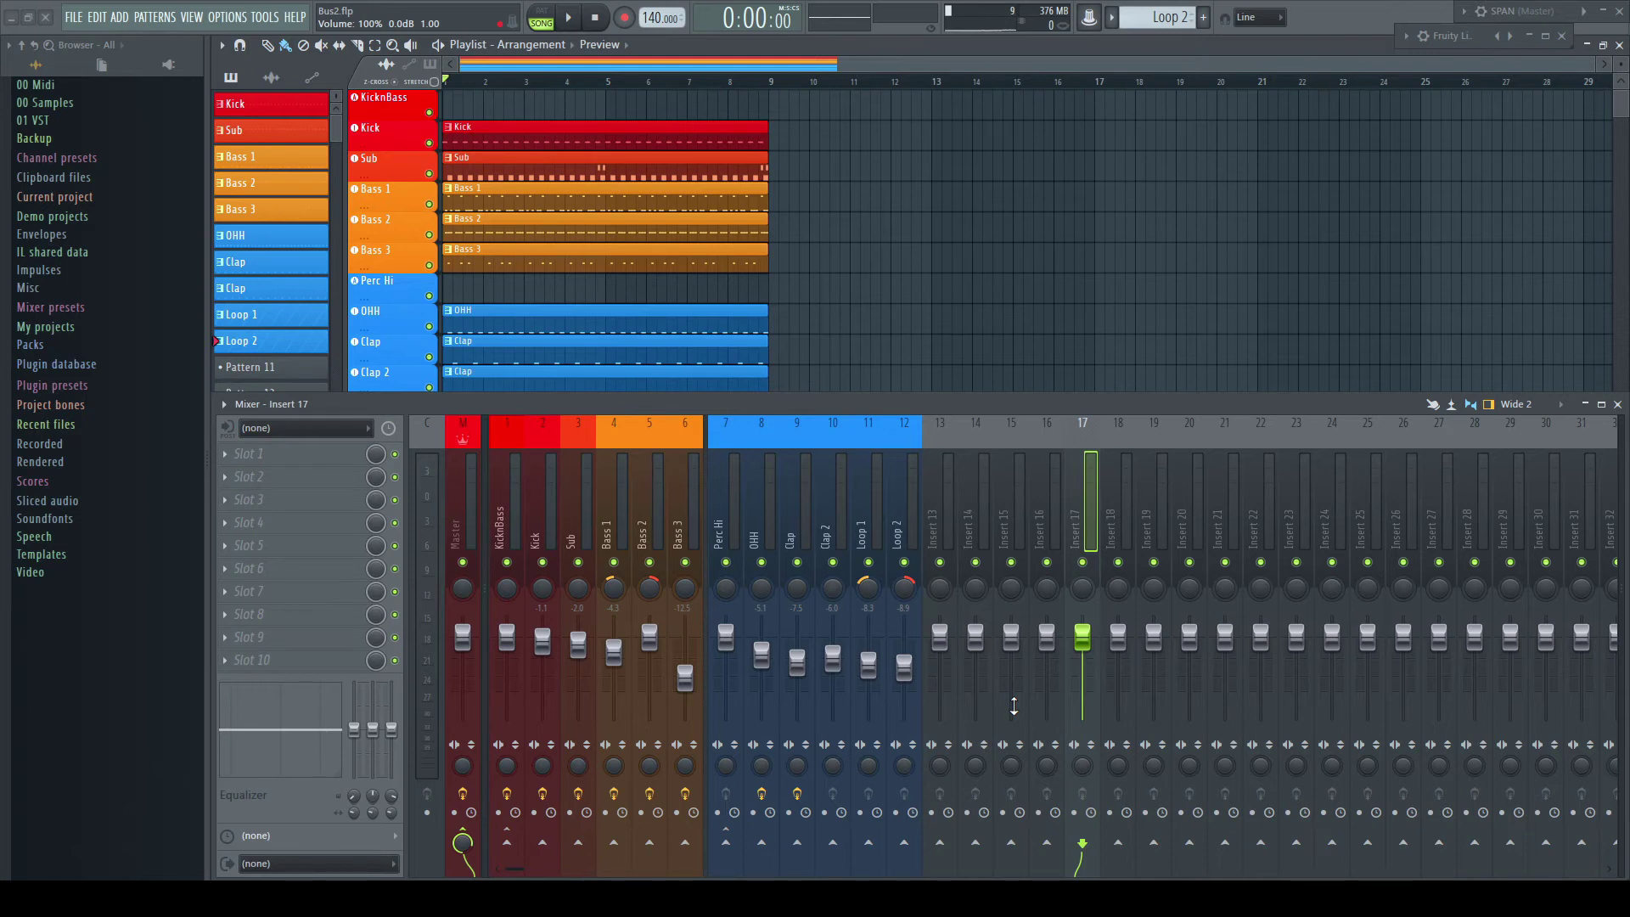
# Sidechain Kick, Sub and Bass 1–3 to the Master track only
pyautogui.click(463, 509)
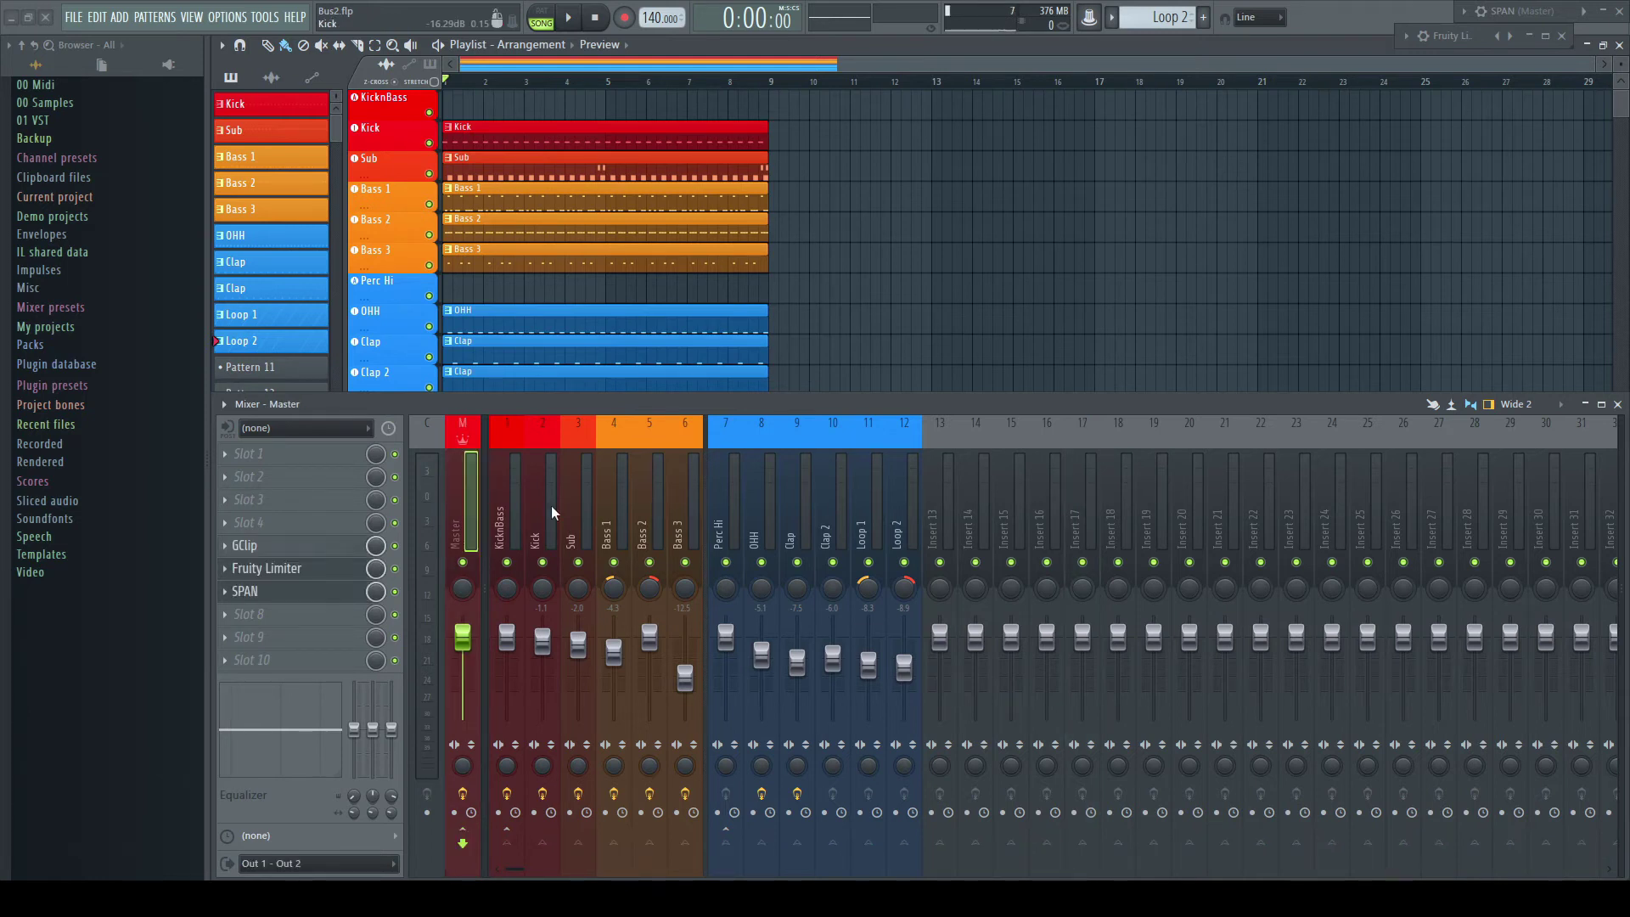
pyautogui.moveTo(552, 507); pyautogui.dragTo(685, 511)
pyautogui.rightClick(463, 842)
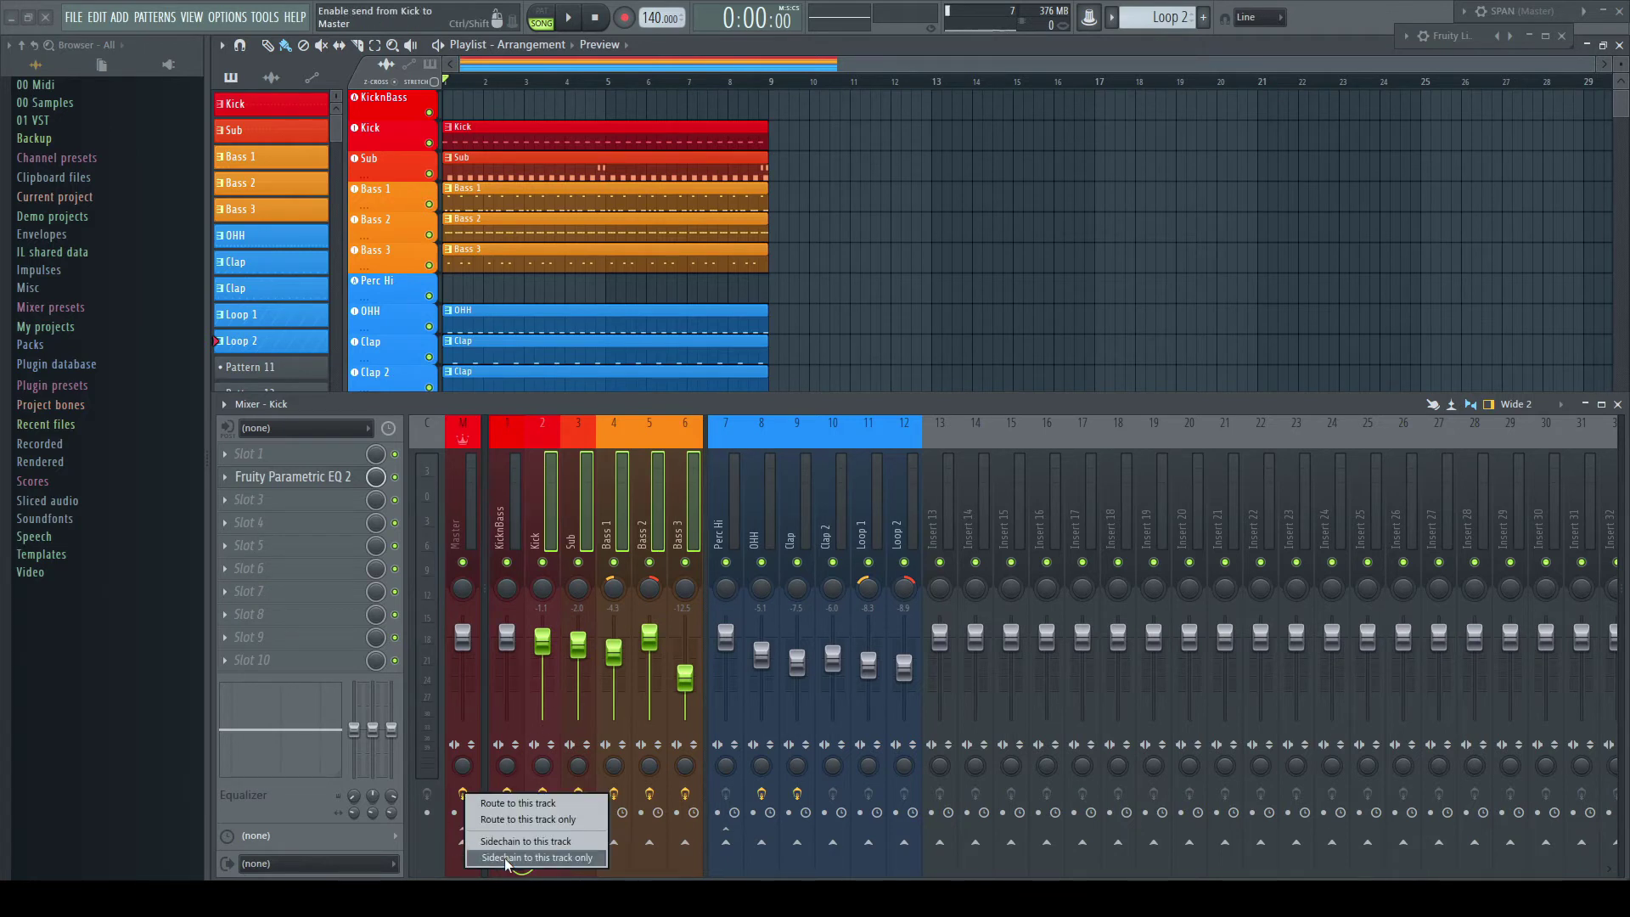
pyautogui.click(505, 858)
# Sidechain the OHH through Loop 2 percussion tracks to the Master track only
pyautogui.moveTo(768, 517); pyautogui.dragTo(906, 519)
pyautogui.rightClick(470, 849)
pyautogui.click(525, 858)
pyautogui.click(472, 503)
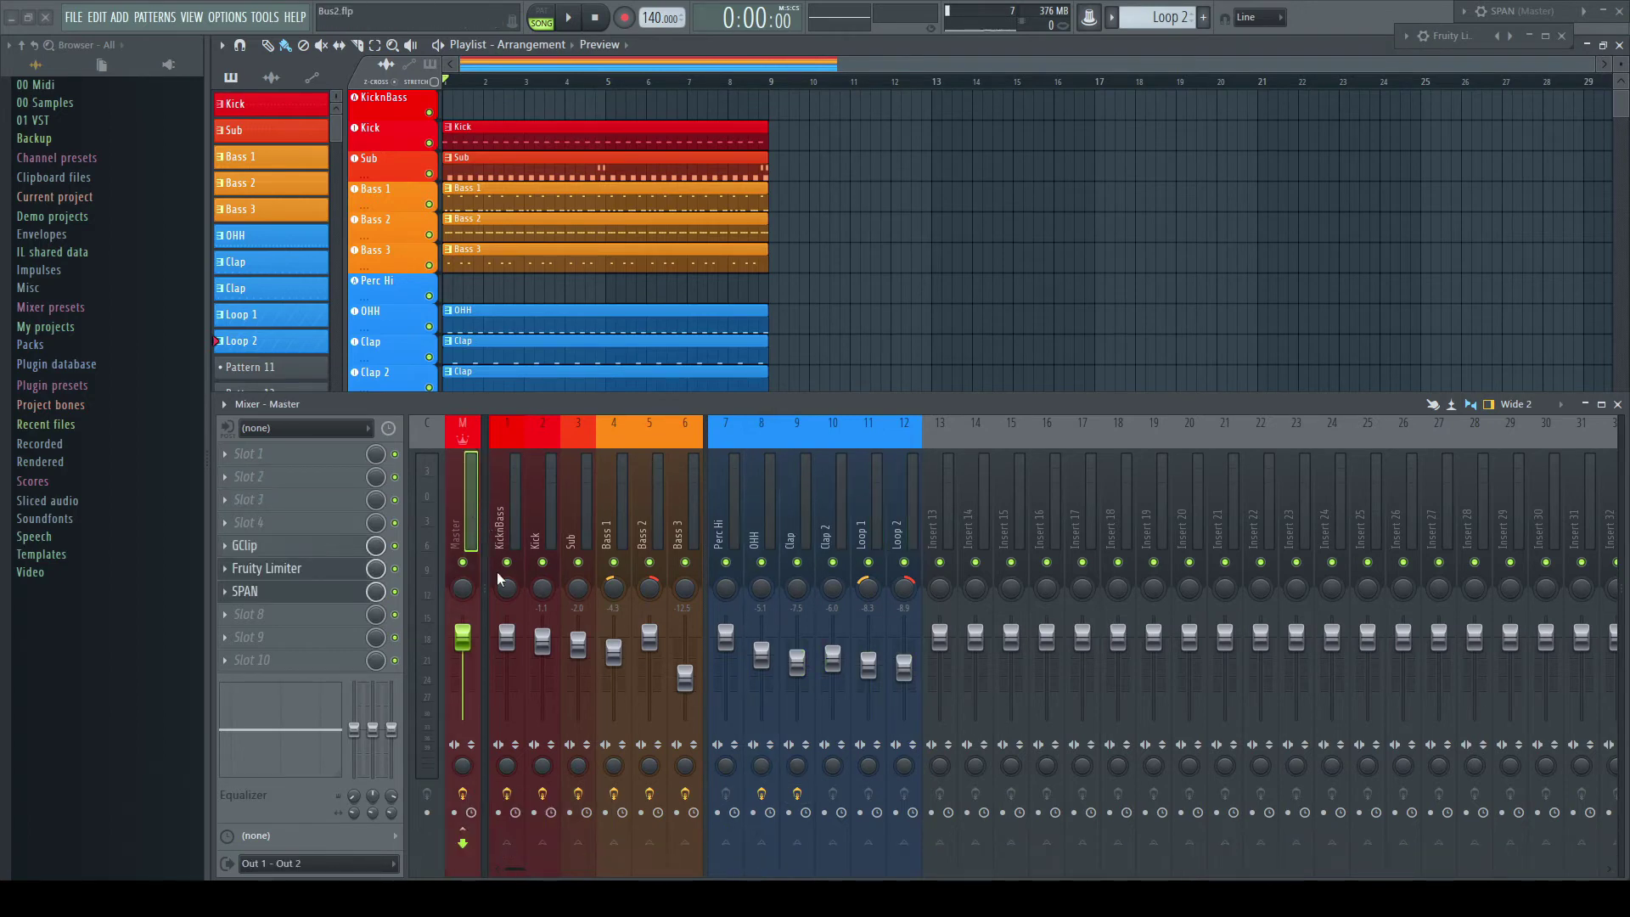
# Load Patcher on the Master insert and add Kick, Sub and Bass 1–3 as its audio inputs
pyautogui.click(231, 478)
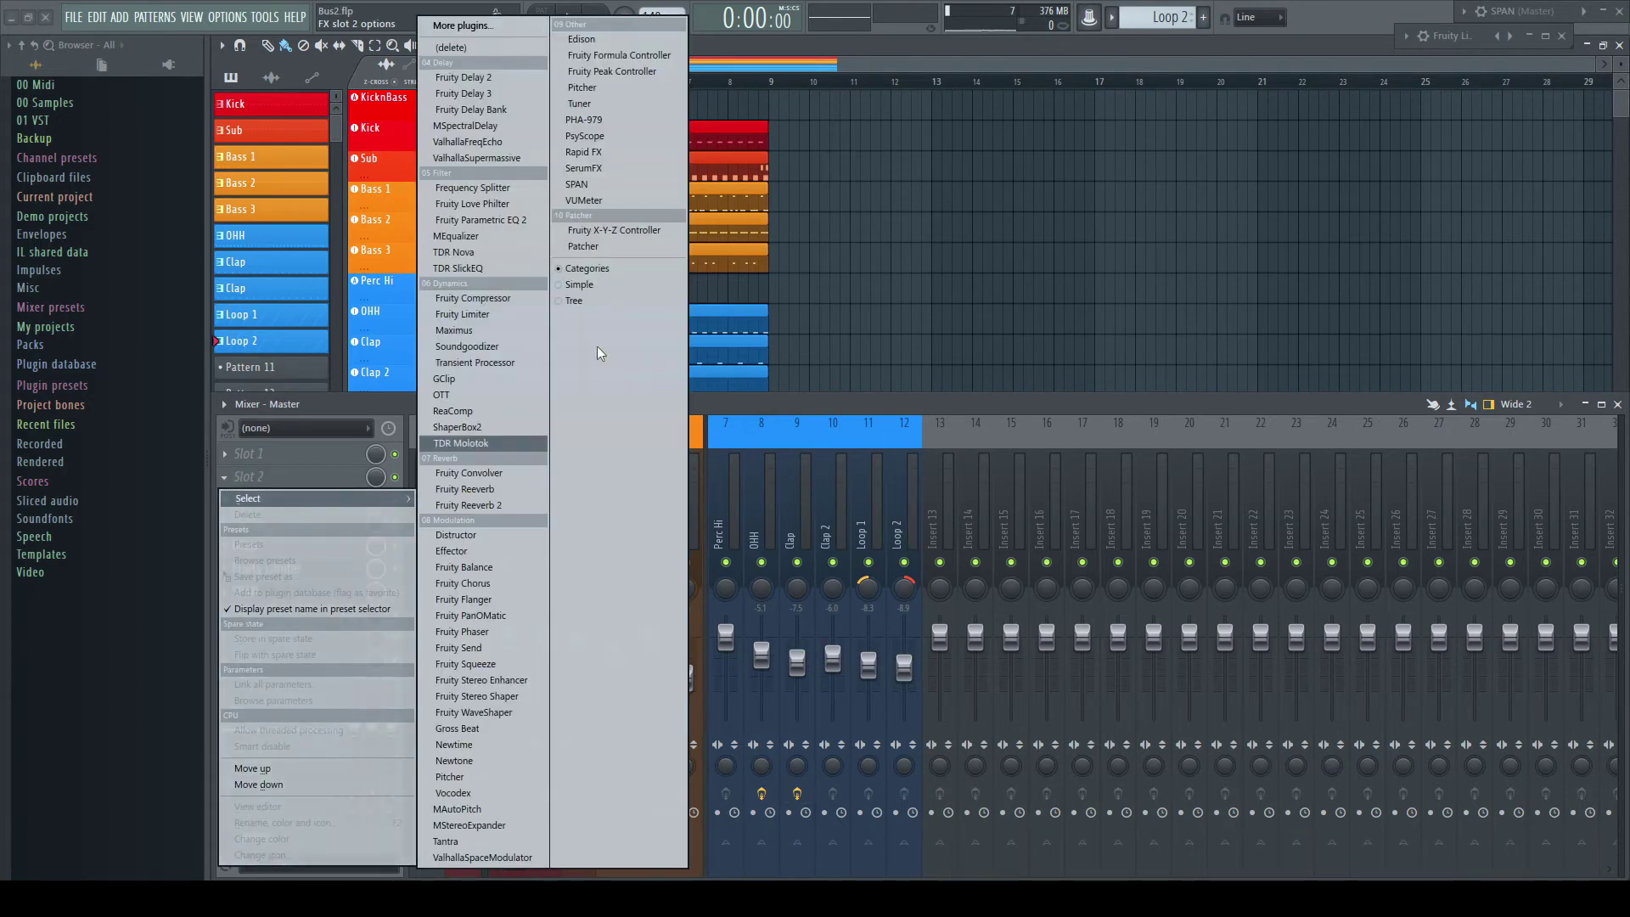
pyautogui.click(586, 246)
pyautogui.rightClick(434, 368)
pyautogui.moveTo(476, 397)
pyautogui.moveTo(540, 397)
pyautogui.click(620, 132)
pyautogui.click(619, 147)
pyautogui.click(622, 164)
pyautogui.click(623, 180)
pyautogui.click(619, 196)
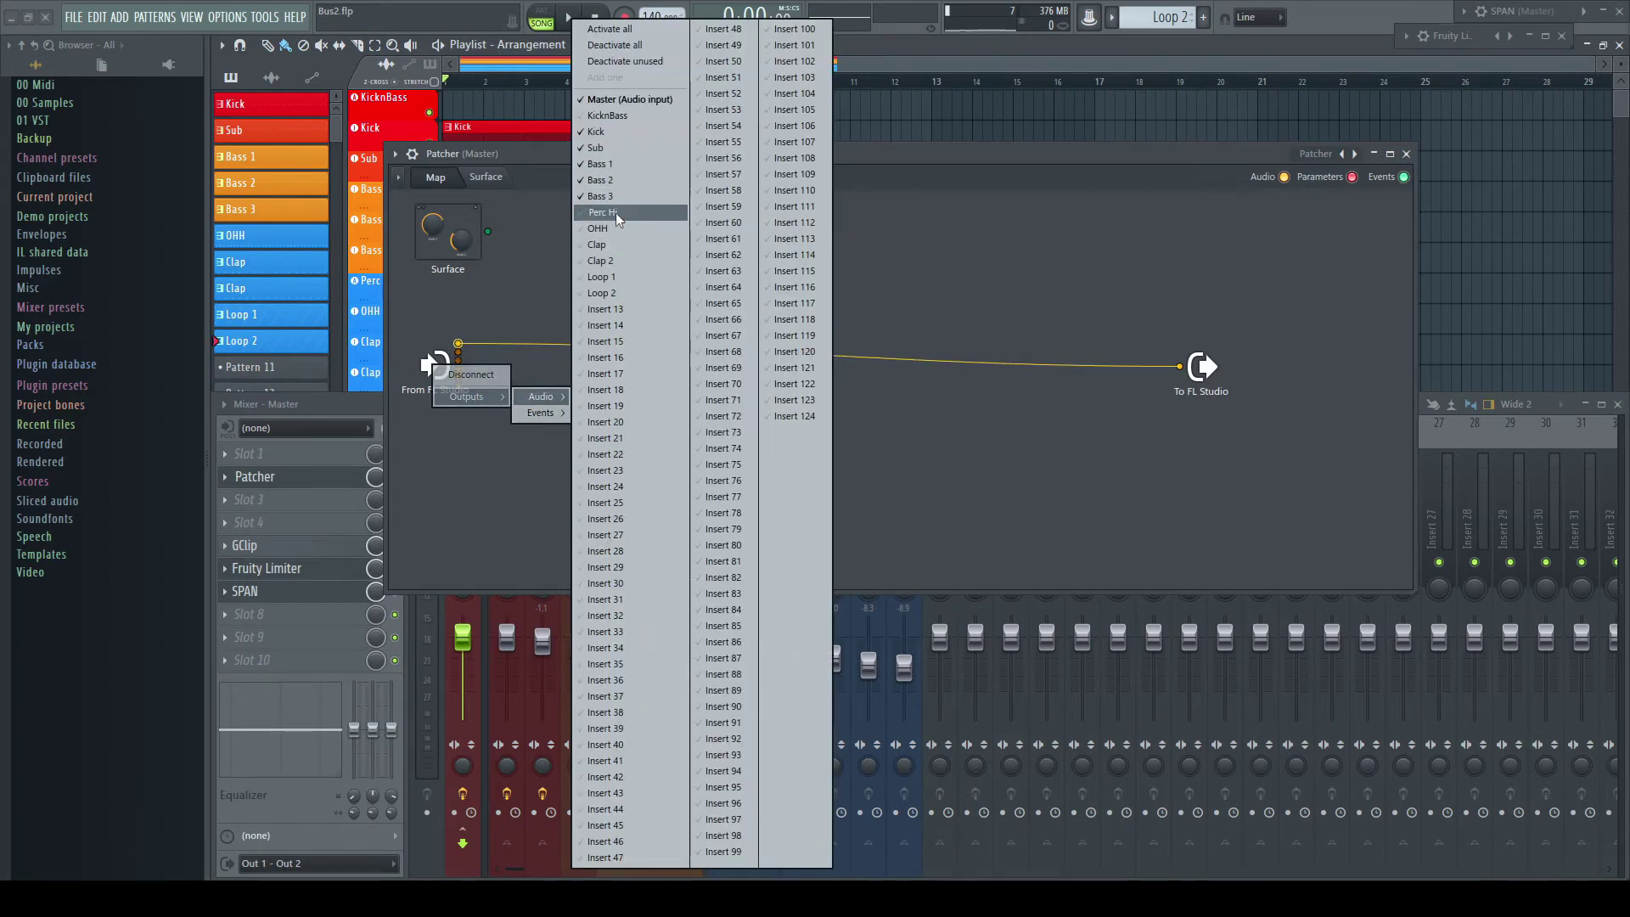
# Add OHH, Clap, Clap 2 and Loop 1 as further Patcher audio inputs
pyautogui.click(614, 228)
pyautogui.click(615, 244)
pyautogui.click(615, 260)
pyautogui.click(616, 277)
pyautogui.click(613, 293)
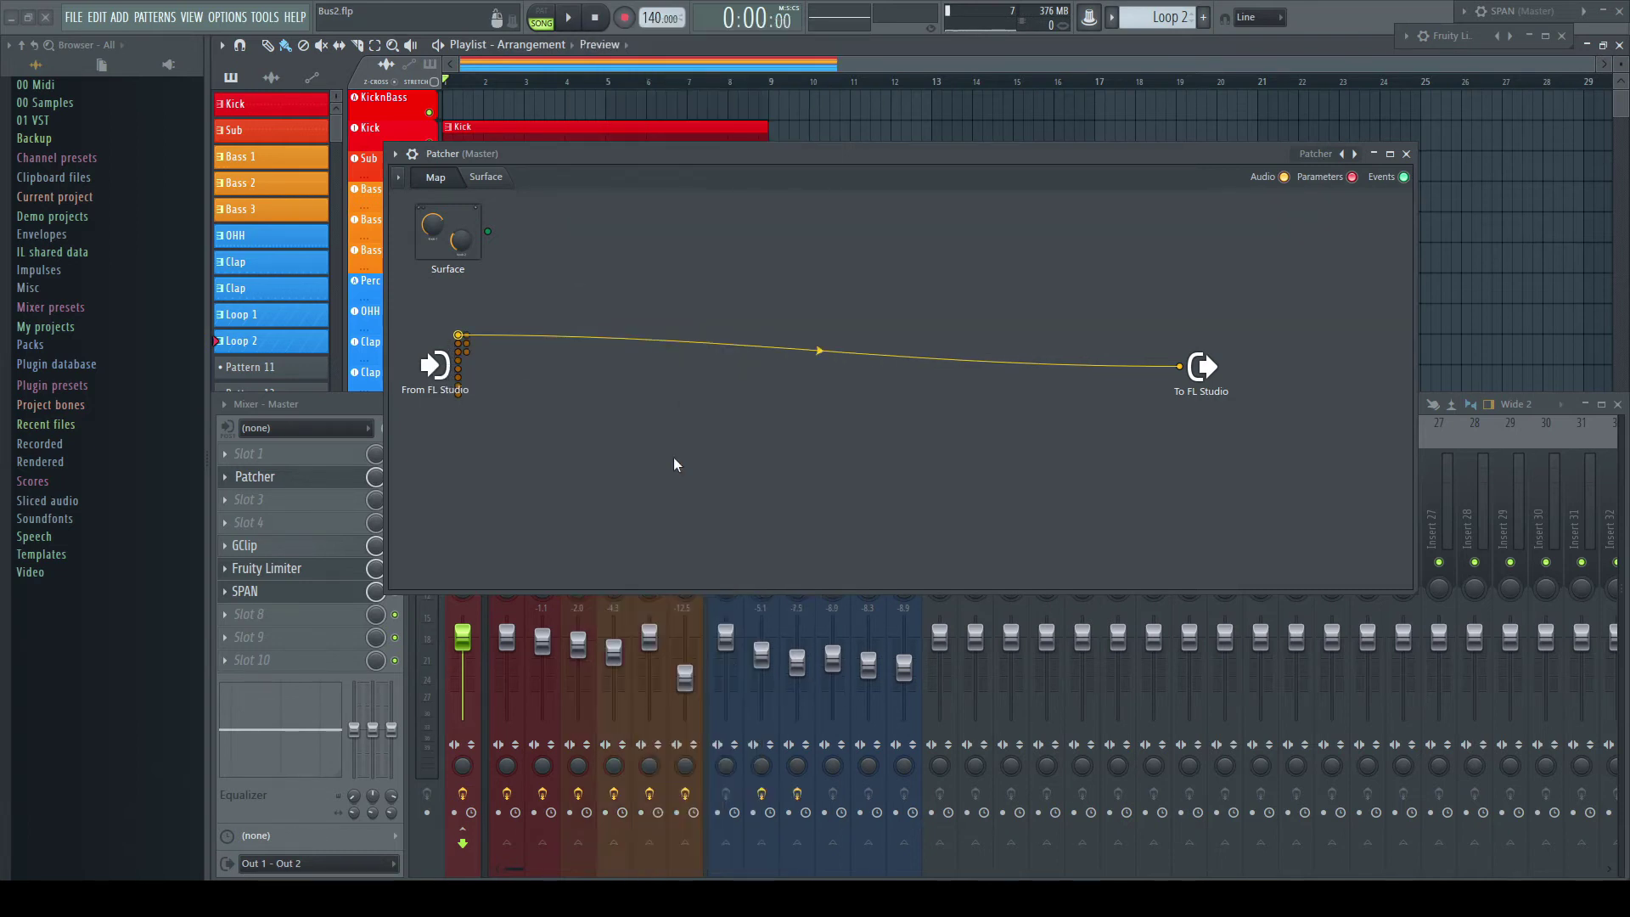
# Add a nested Patcher to the Master map and name it KicknBass
pyautogui.rightClick(752, 265)
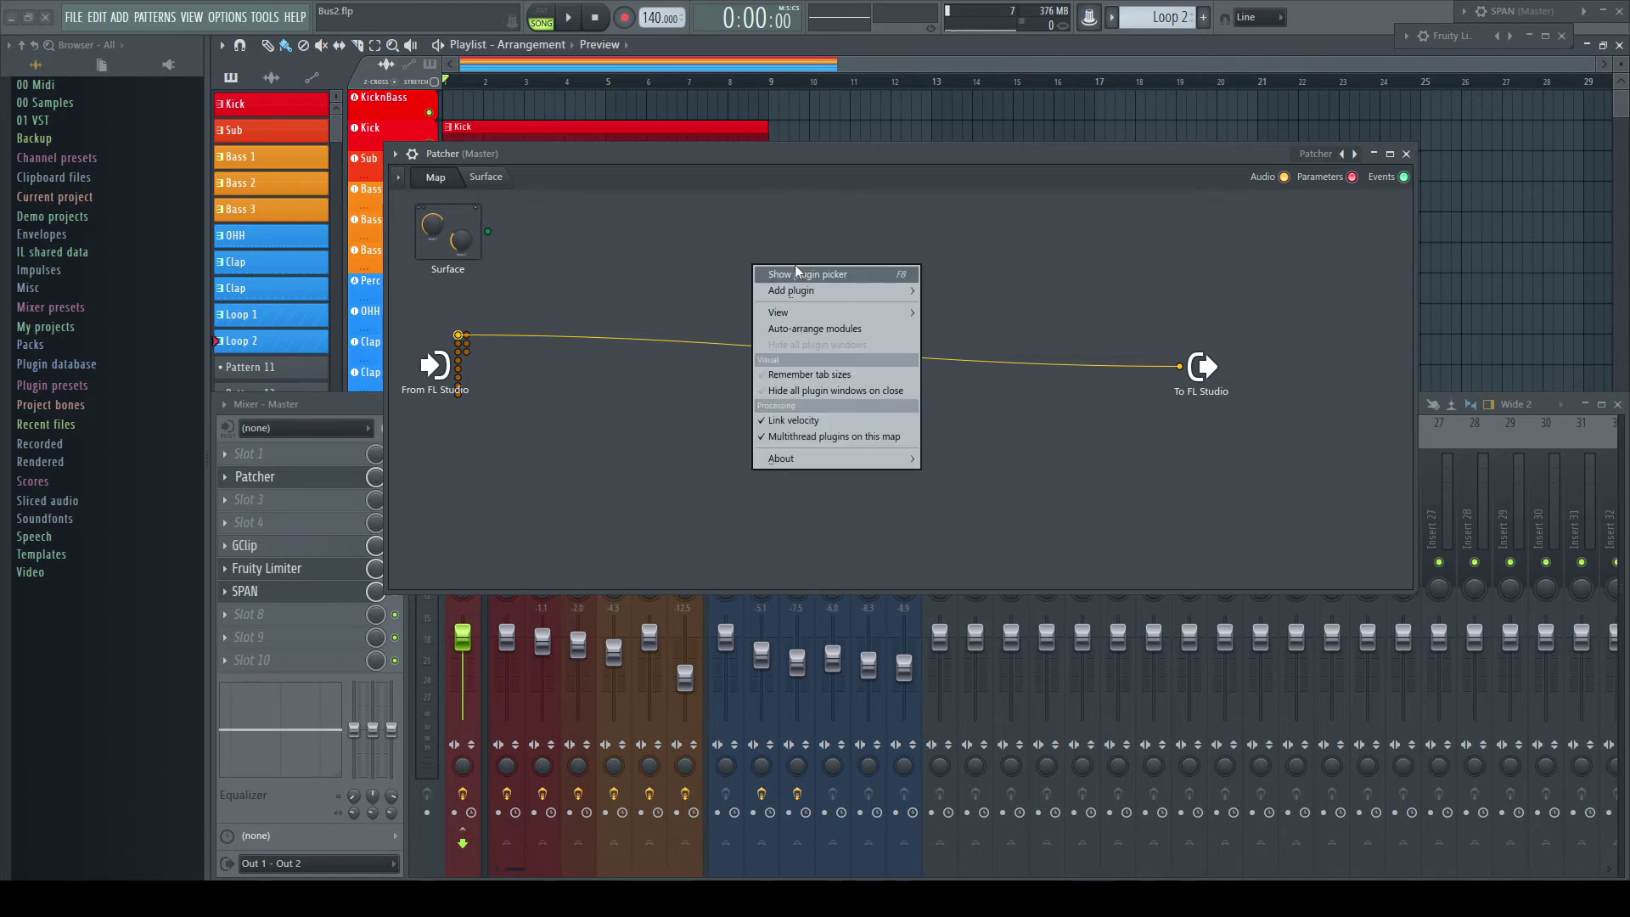
pyautogui.moveTo(822, 290)
pyautogui.click(1355, 297)
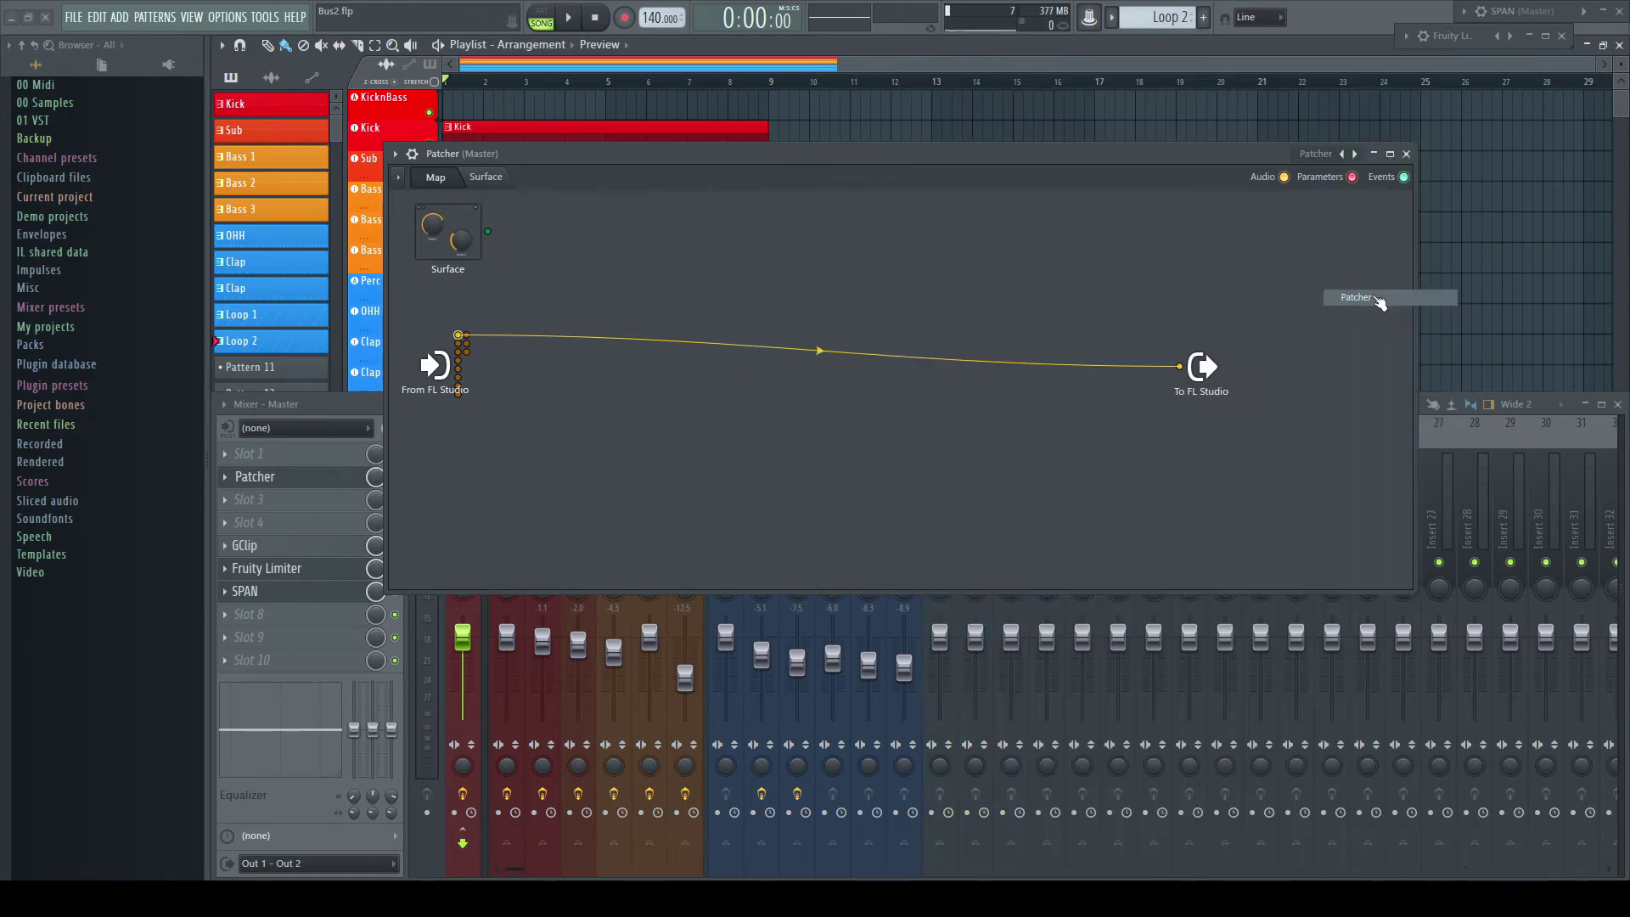
pyautogui.moveTo(857, 363); pyautogui.dragTo(720, 276)
pyautogui.rightClick(720, 276)
pyautogui.click(747, 284)
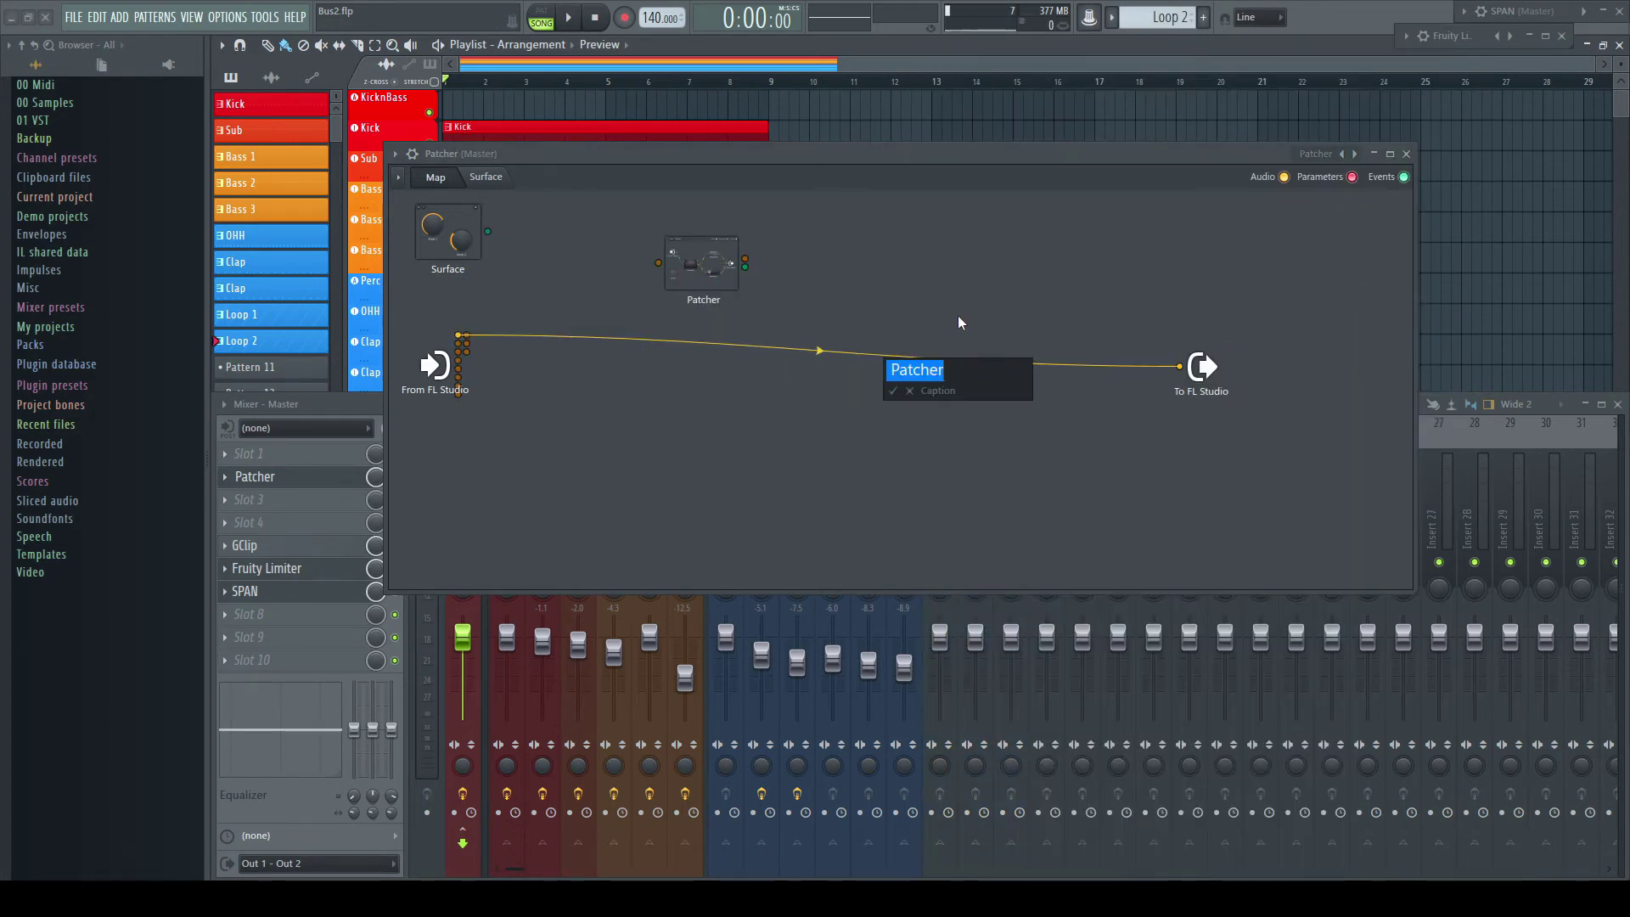
pyautogui.write('KicknBass')
pyautogui.press('Return')
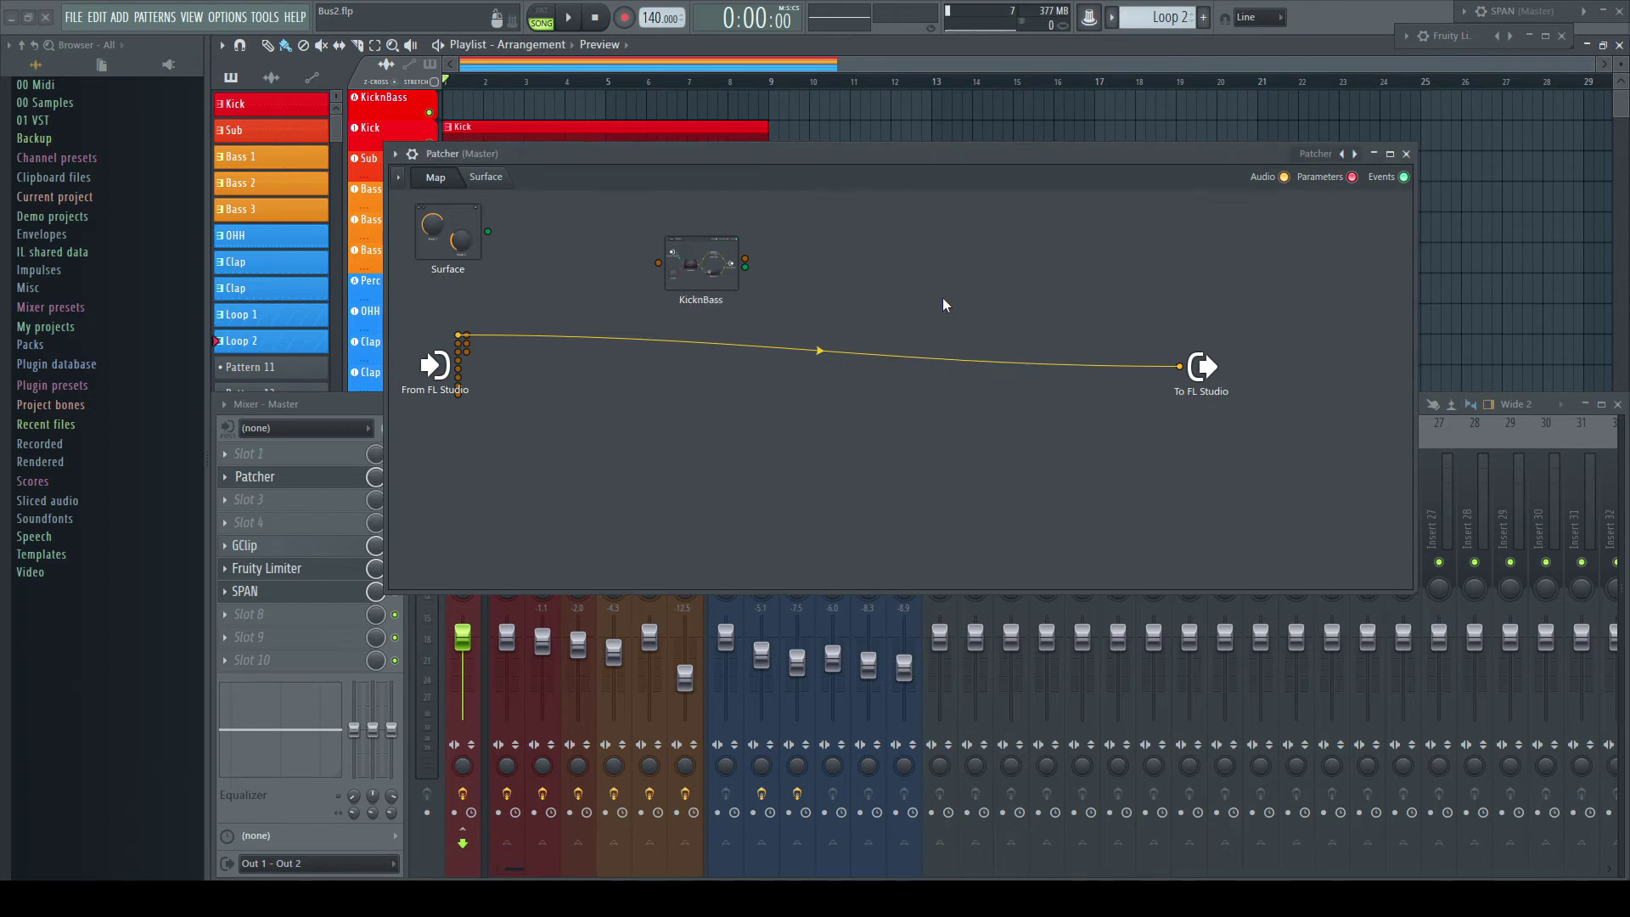
# Rename the second nested Patcher node to Perc Hi
pyautogui.rightClick(710, 269)
pyautogui.rightClick(695, 406)
pyautogui.click(713, 415)
pyautogui.write('Perc Hi')
pyautogui.press('Return')
pyautogui.moveTo(707, 413); pyautogui.dragTo(726, 413)
# Open KicknBass's map and wire its input directly to its output
pyautogui.doubleClick(703, 270)
pyautogui.moveTo(702, 248); pyautogui.dragTo(656, 164)
pyautogui.moveTo(580, 373); pyautogui.dragTo(951, 372)
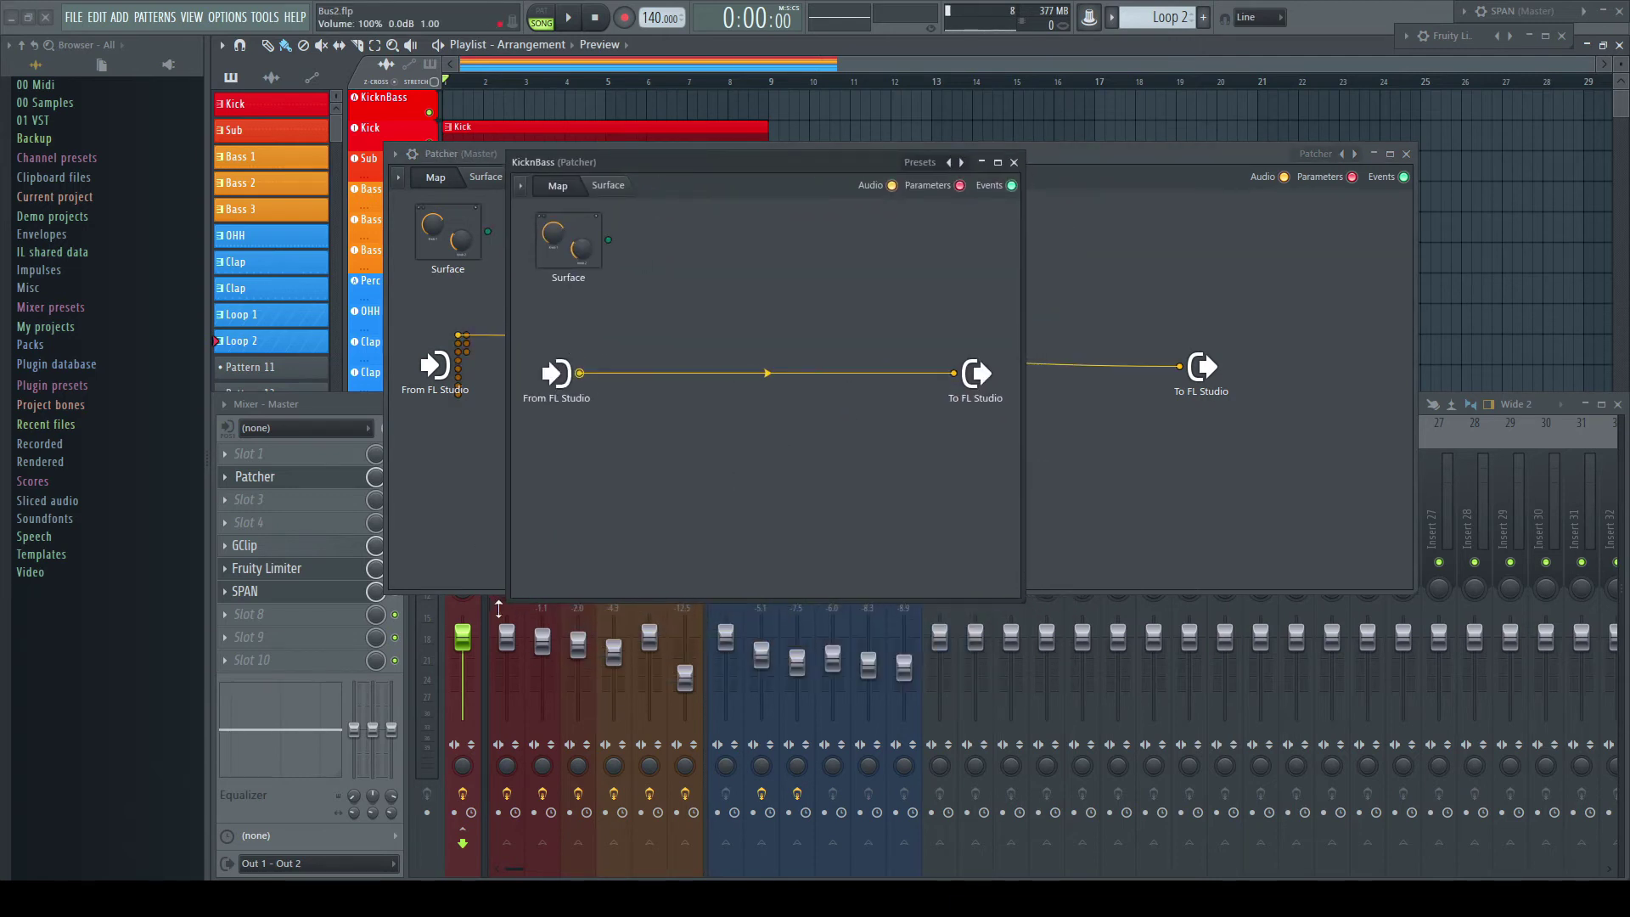
# Copy the KicknBass mixer track's Patcher effect into the KicknBass map
pyautogui.click(510, 610)
pyautogui.click(751, 212)
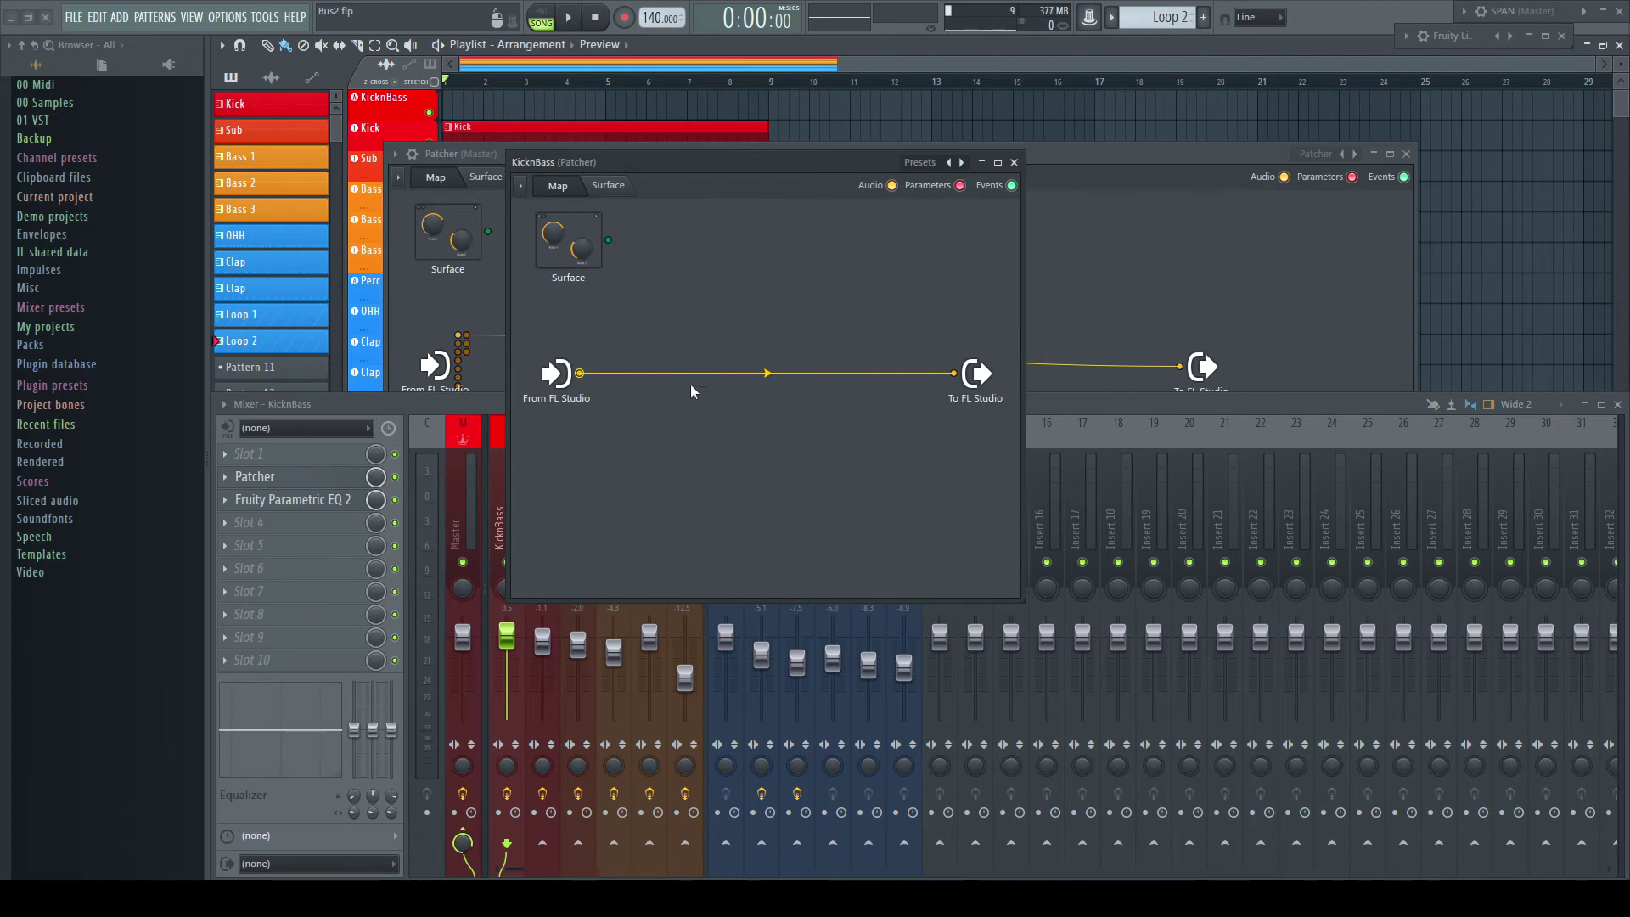
pyautogui.click(226, 477)
pyautogui.moveTo(274, 562); pyautogui.dragTo(764, 367)
# Copy Fruity Parametric EQ 2 into the KicknBass map and close the map
pyautogui.click(226, 499)
pyautogui.moveTo(281, 544); pyautogui.dragTo(875, 374)
pyautogui.click(1014, 163)
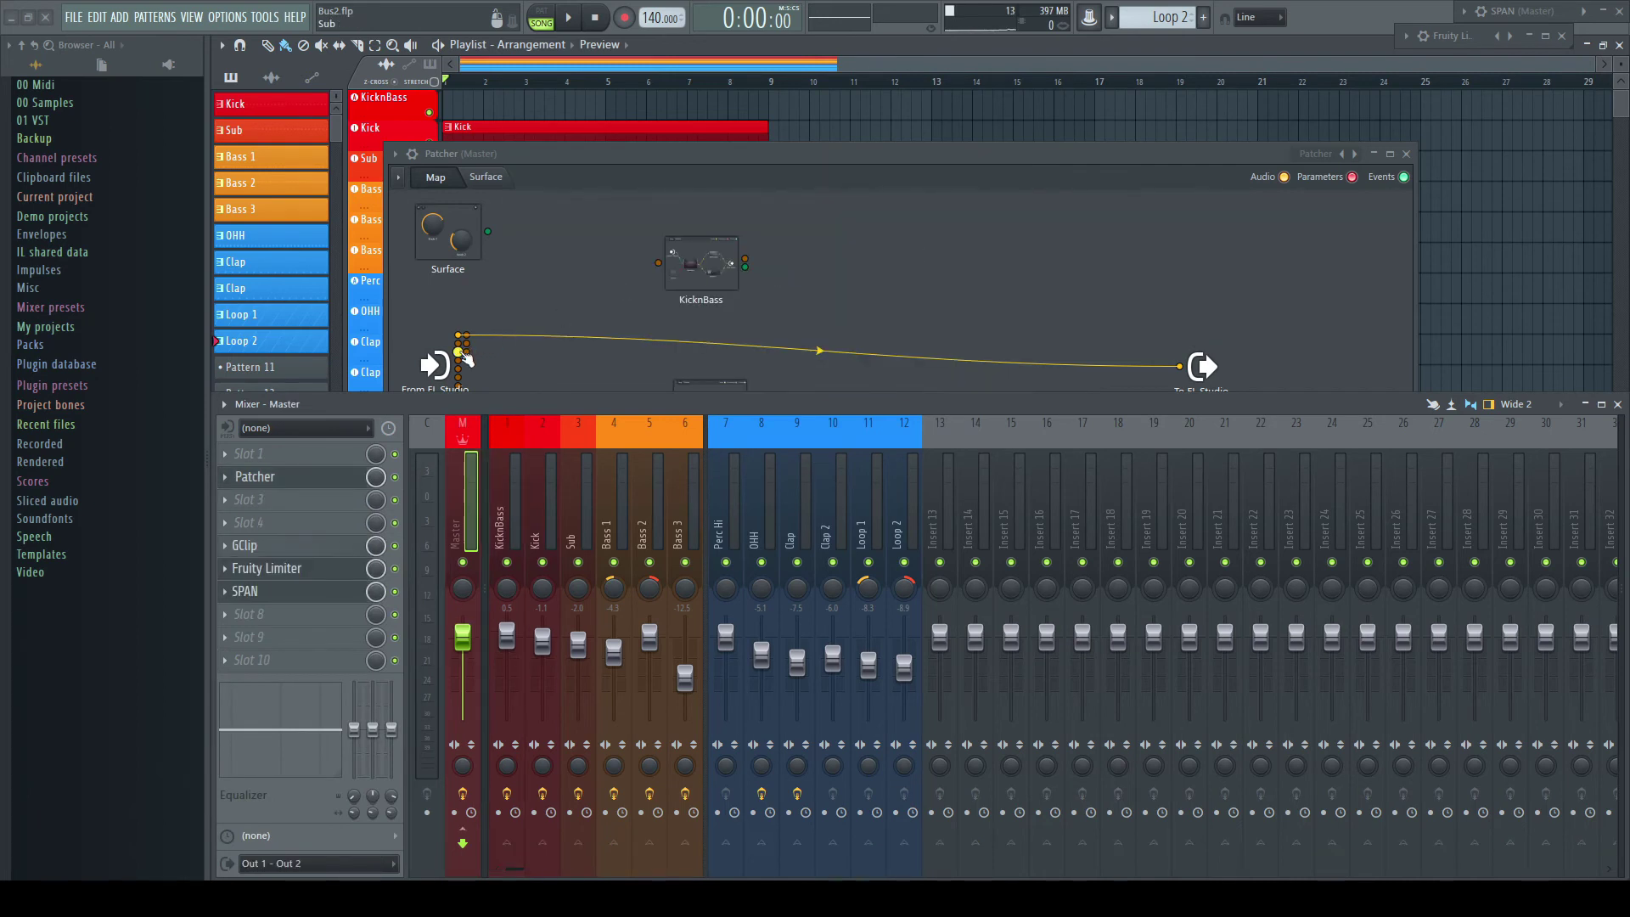
# Connect KicknBass's output to the Master output and play back to test the routing
pyautogui.moveTo(459, 343); pyautogui.dragTo(659, 262)
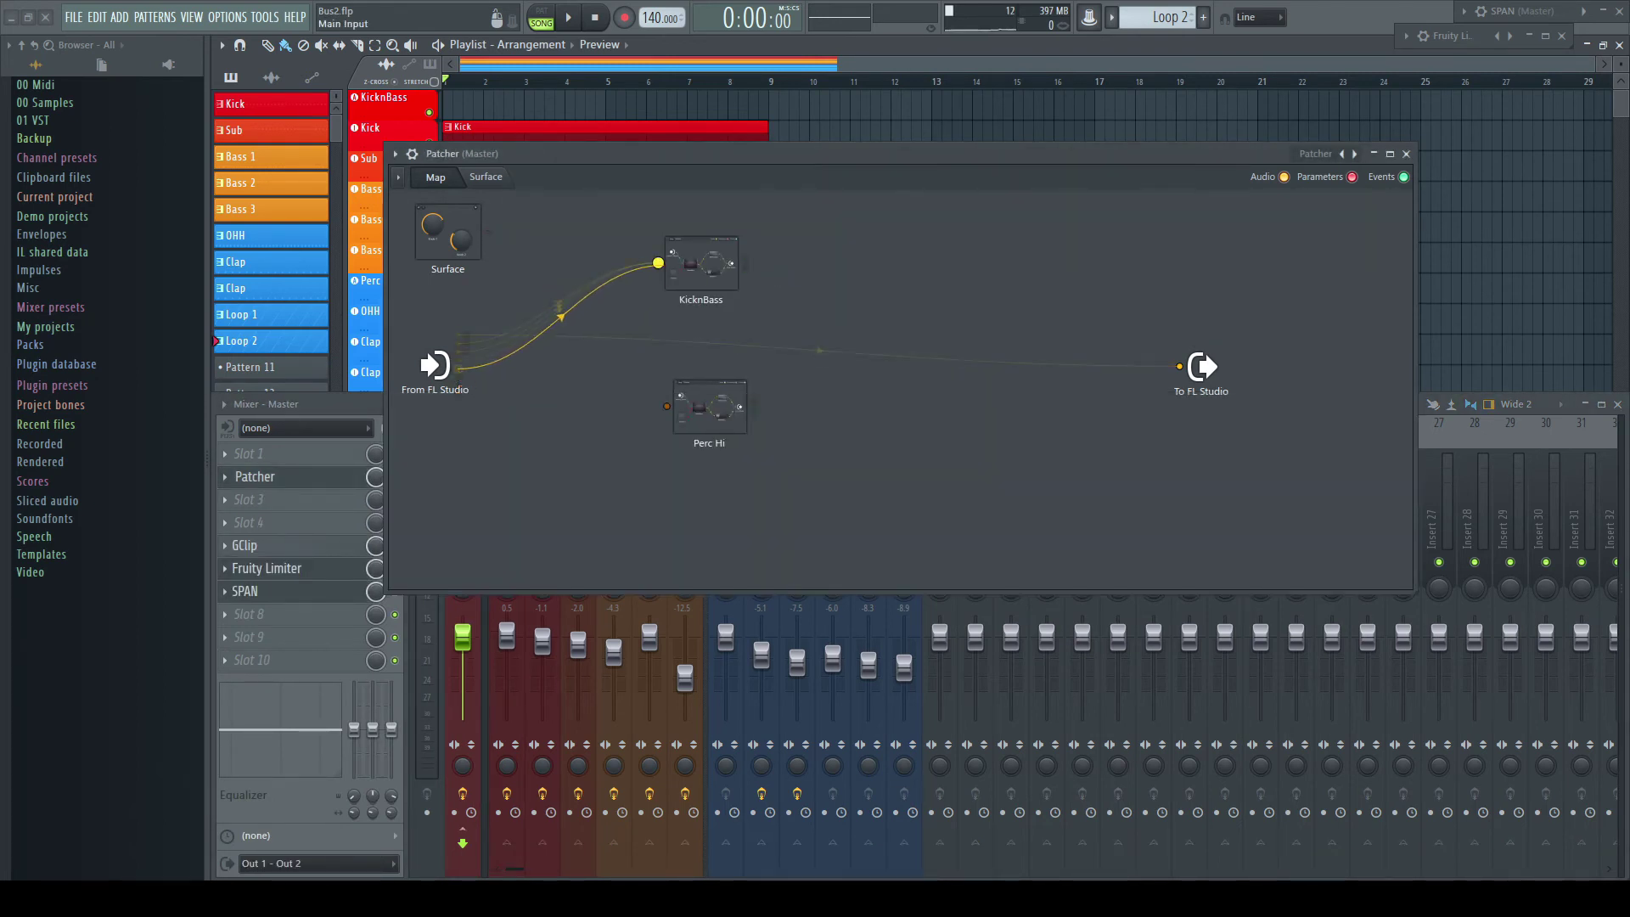
pyautogui.moveTo(745, 259); pyautogui.dragTo(1180, 367)
pyautogui.press('space')
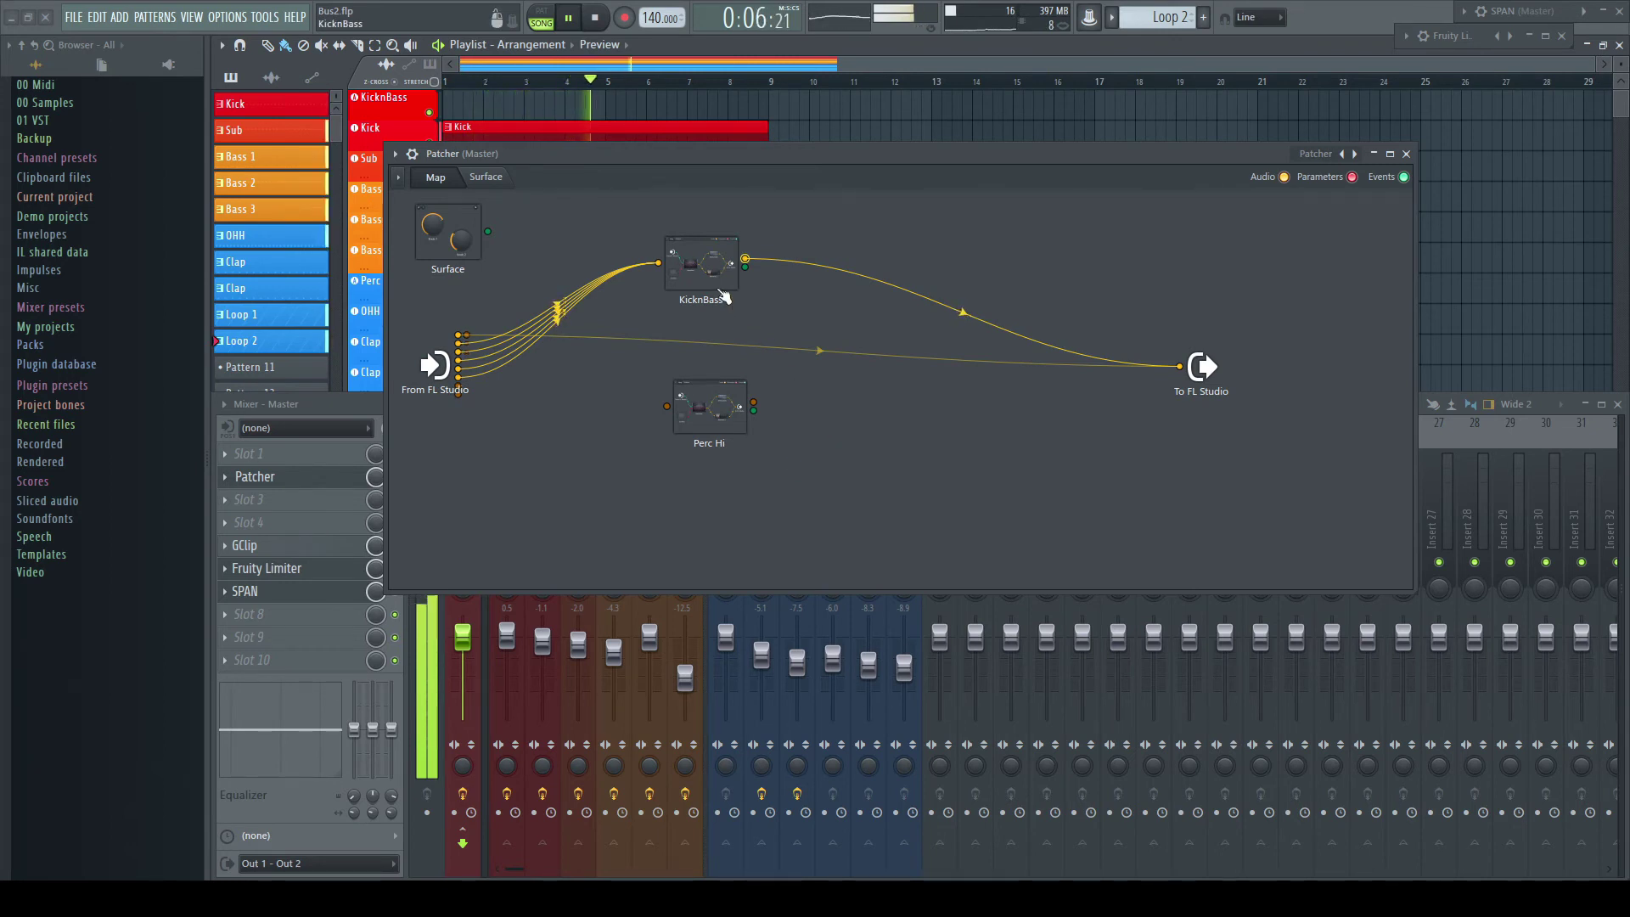
pyautogui.press('space')
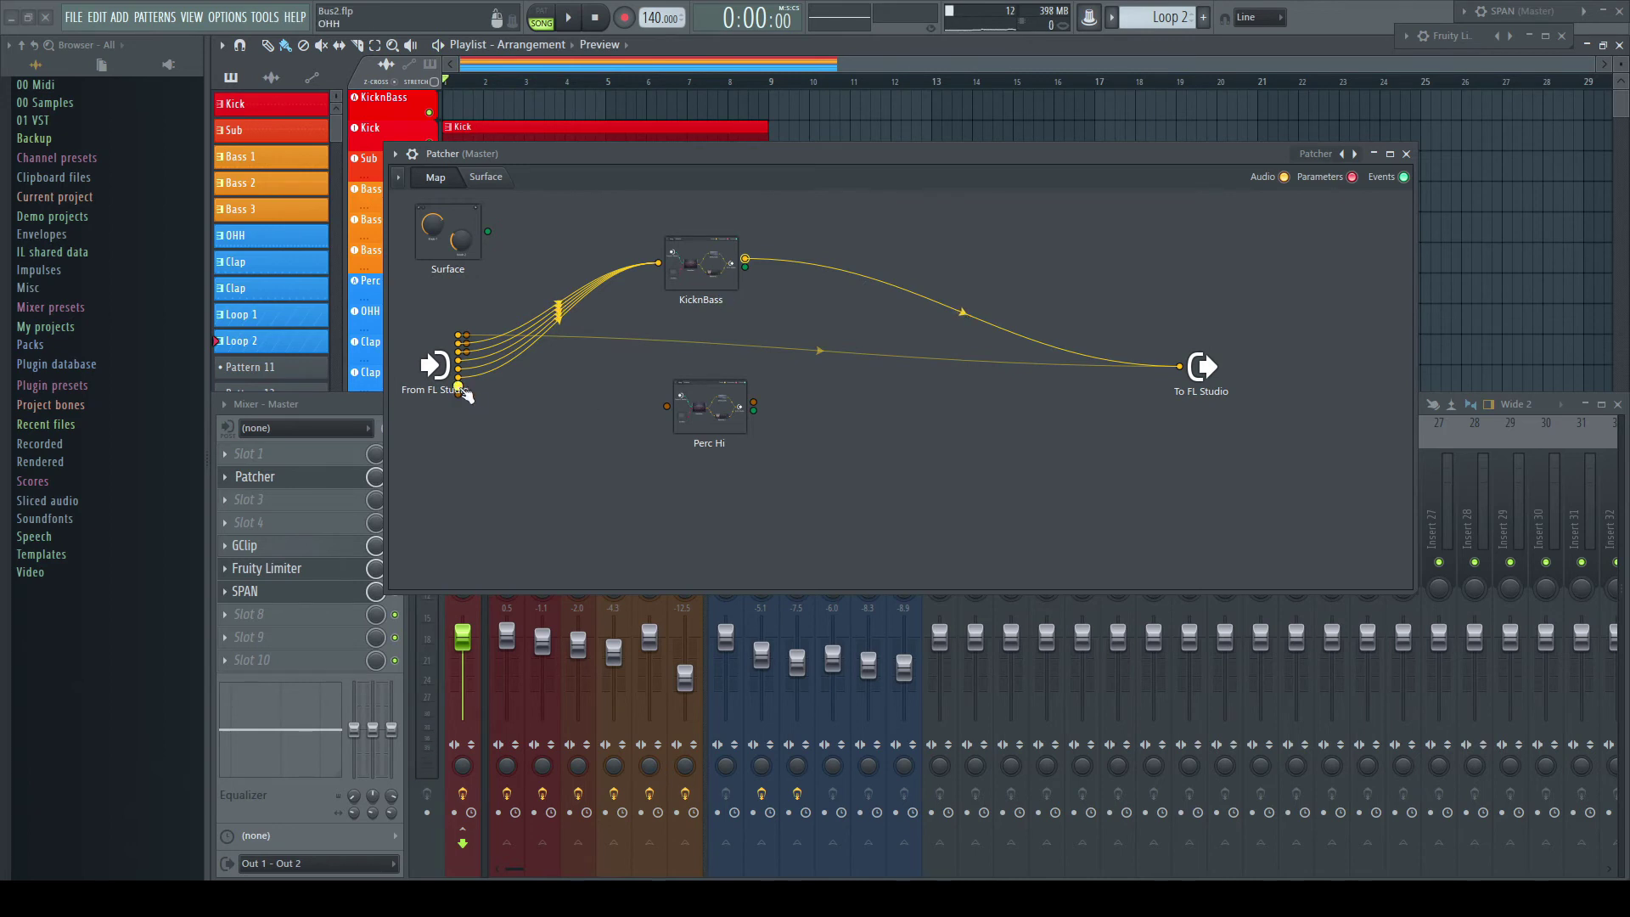
# Route the percussion tracks into Perc Hi and check its map
pyautogui.moveTo(459, 389); pyautogui.dragTo(667, 407)
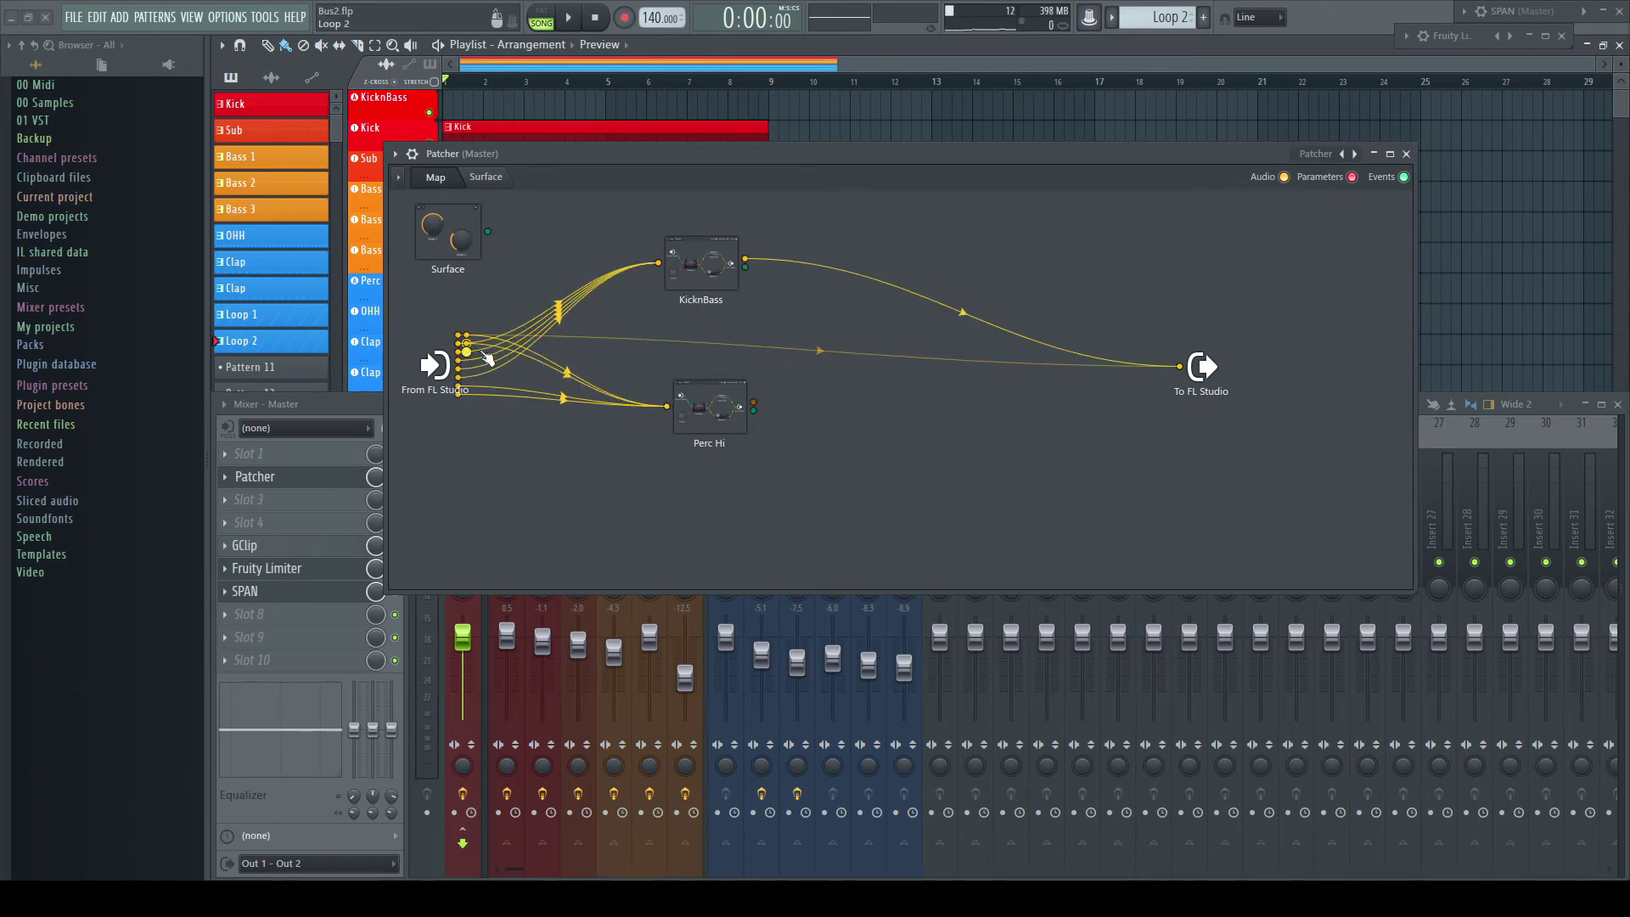
pyautogui.doubleClick(703, 408)
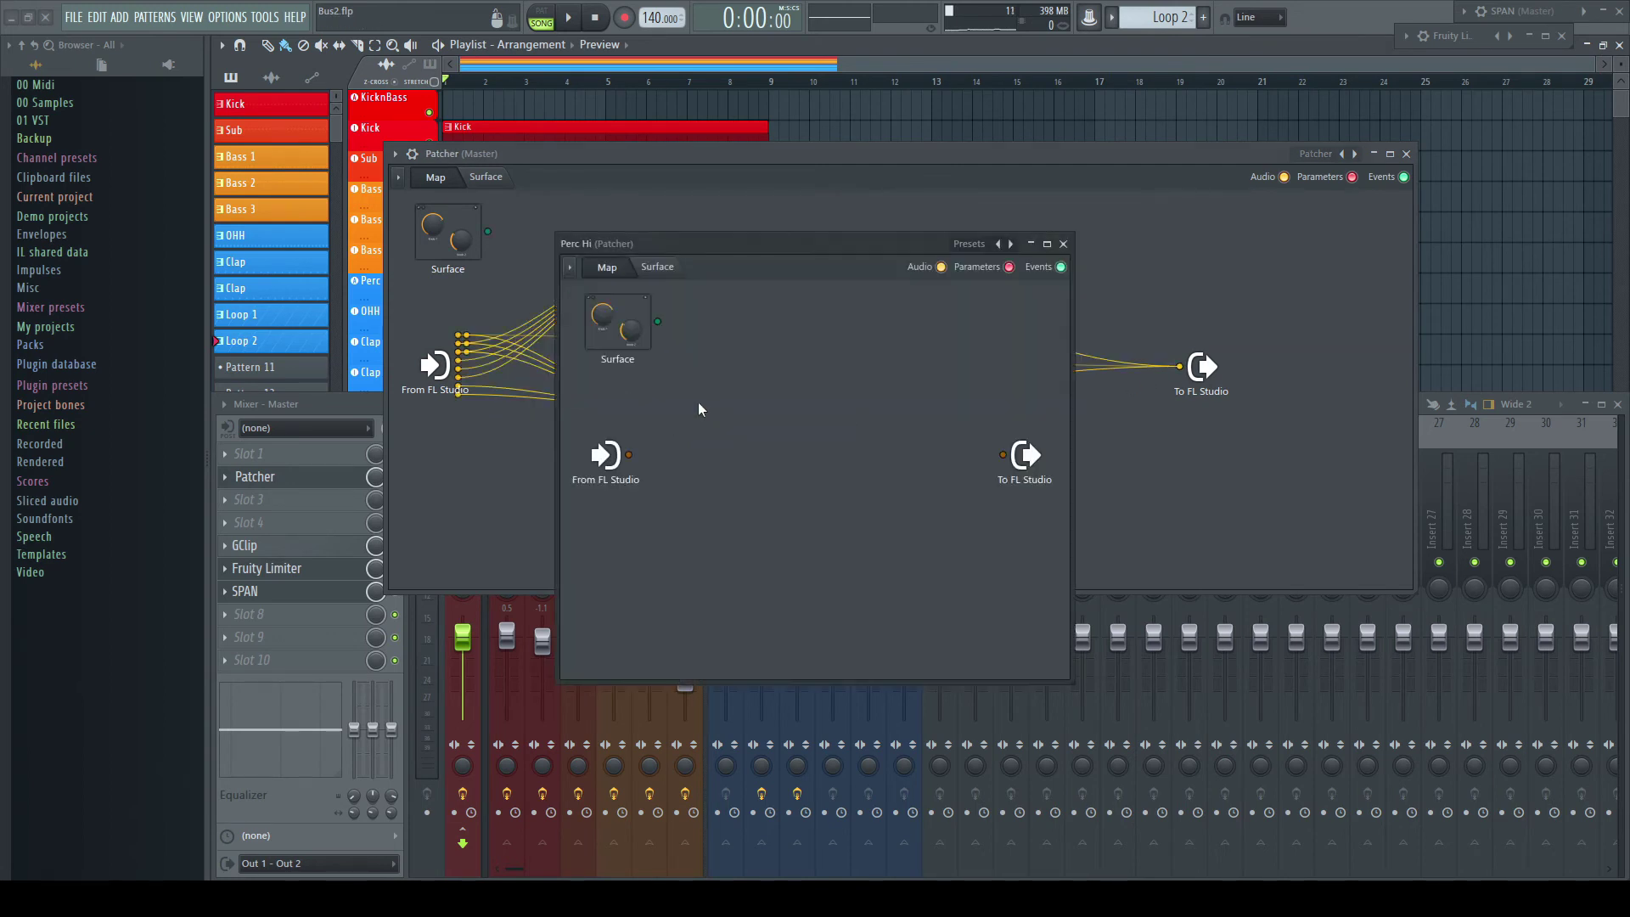
pyautogui.press('Escape')
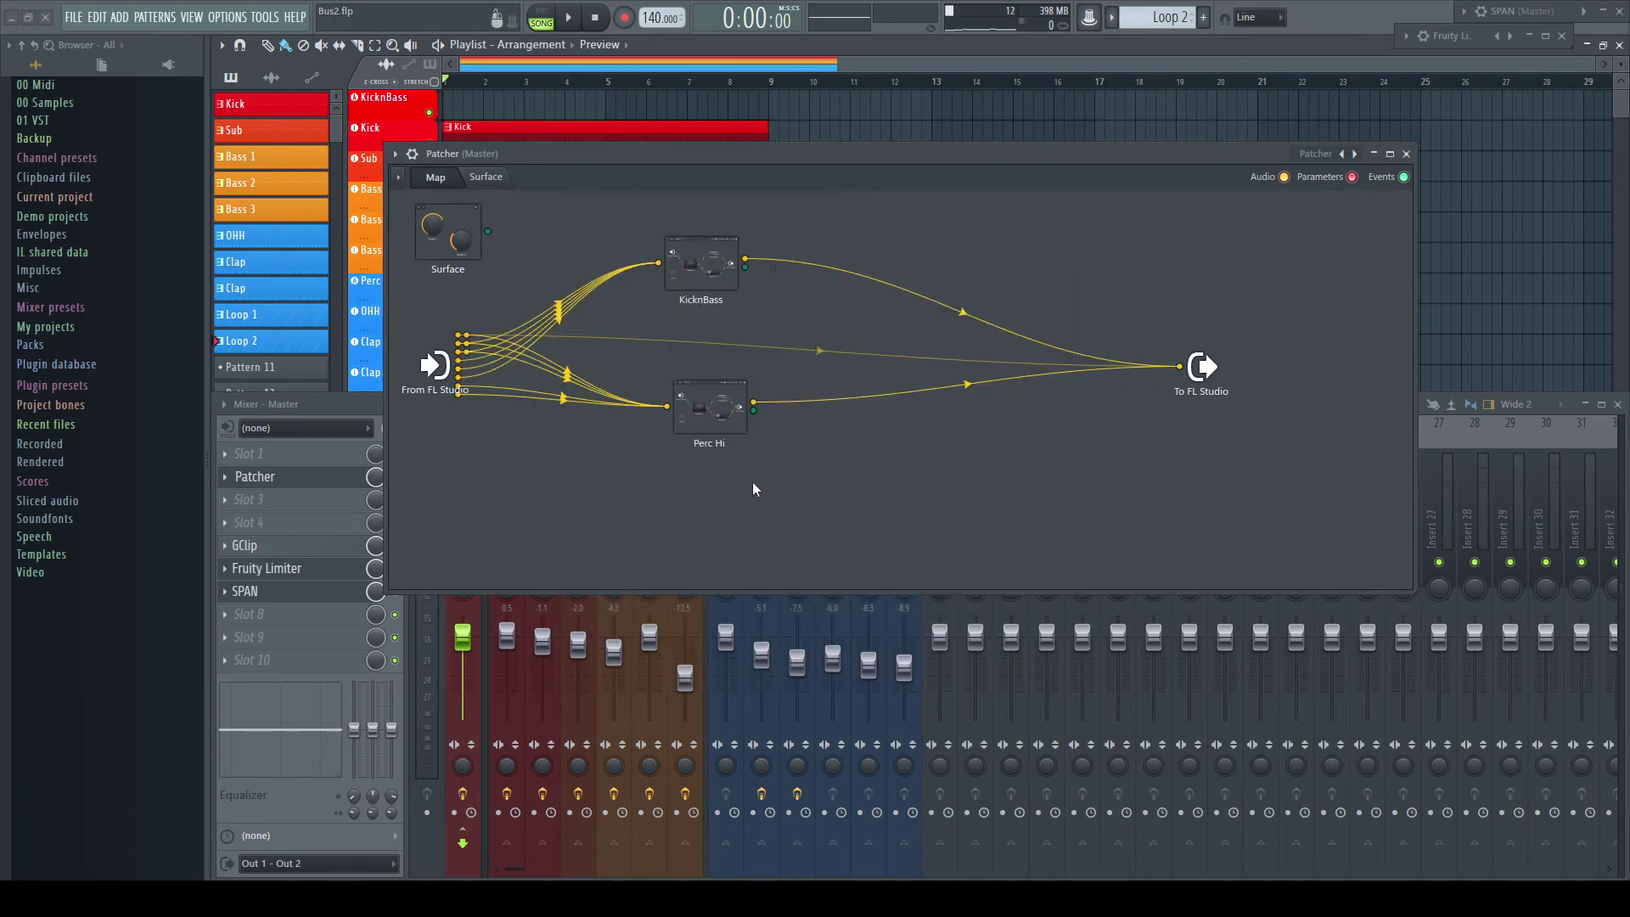
pyautogui.press('space')
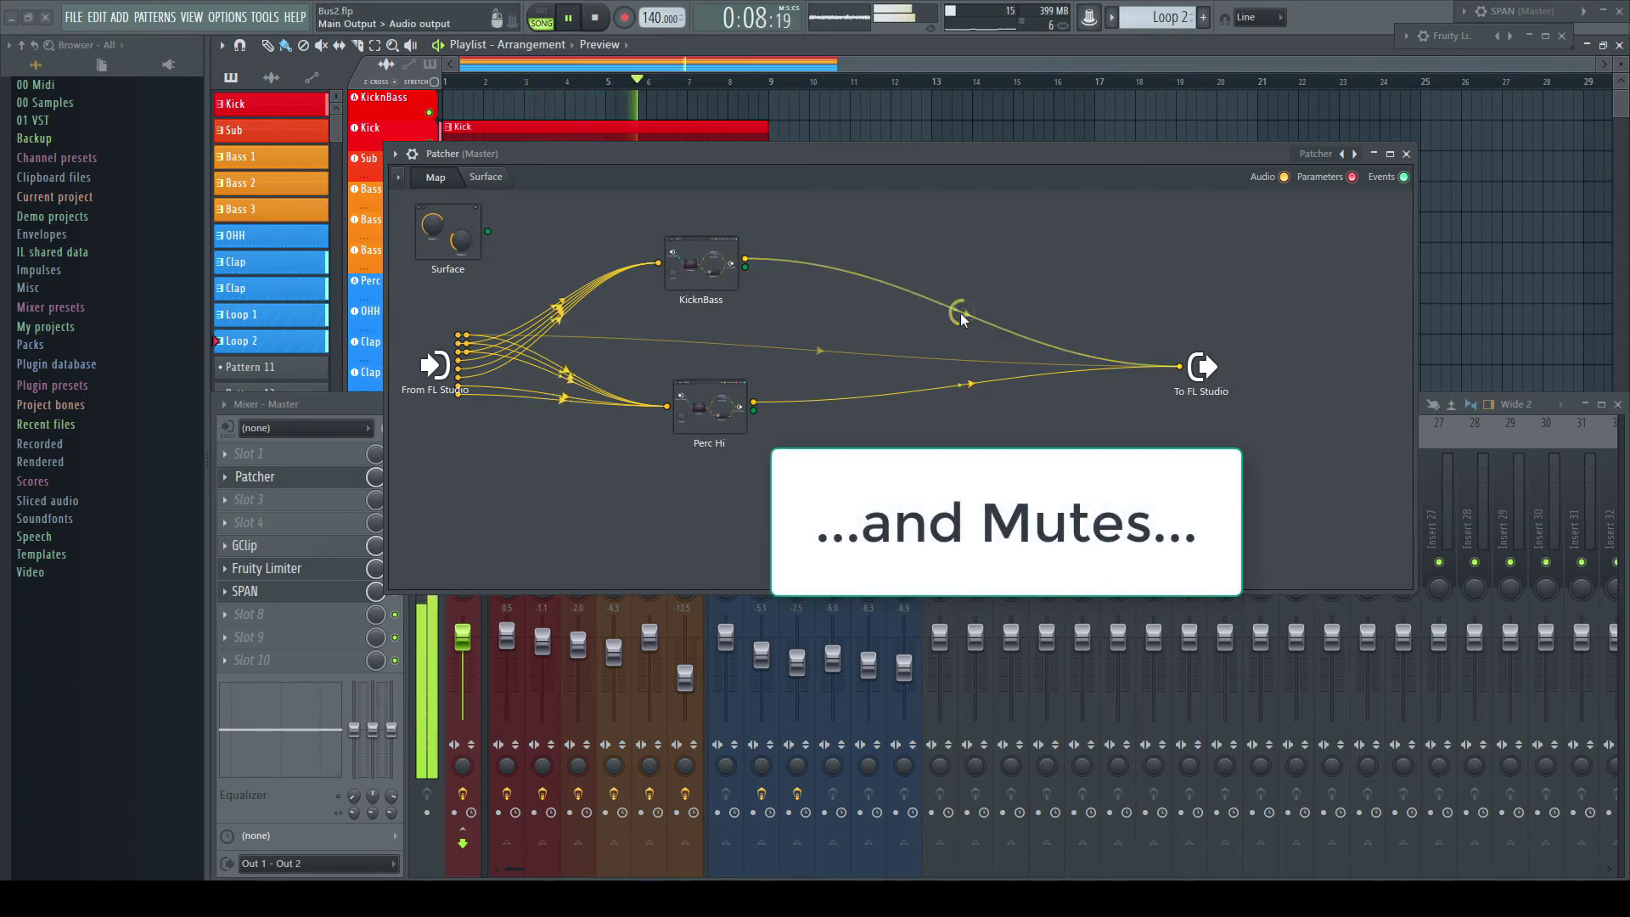
pyautogui.click(960, 389)
pyautogui.click(959, 389)
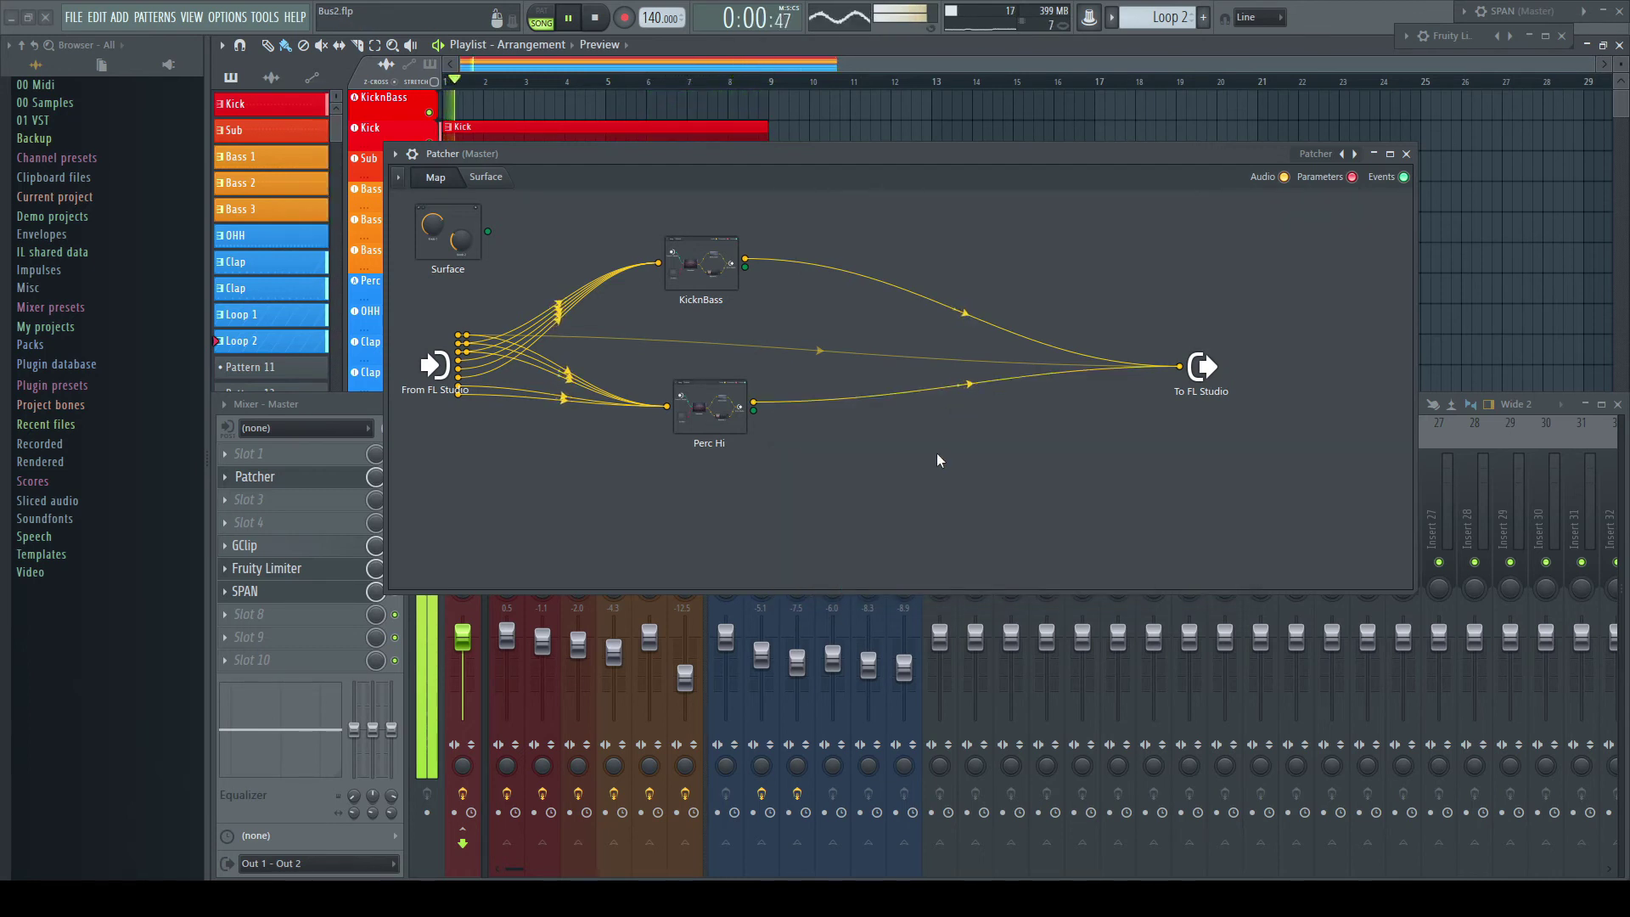
# Delete the KicknBass playlist track and move its emptied mixer insert to slot 13
pyautogui.press('space')
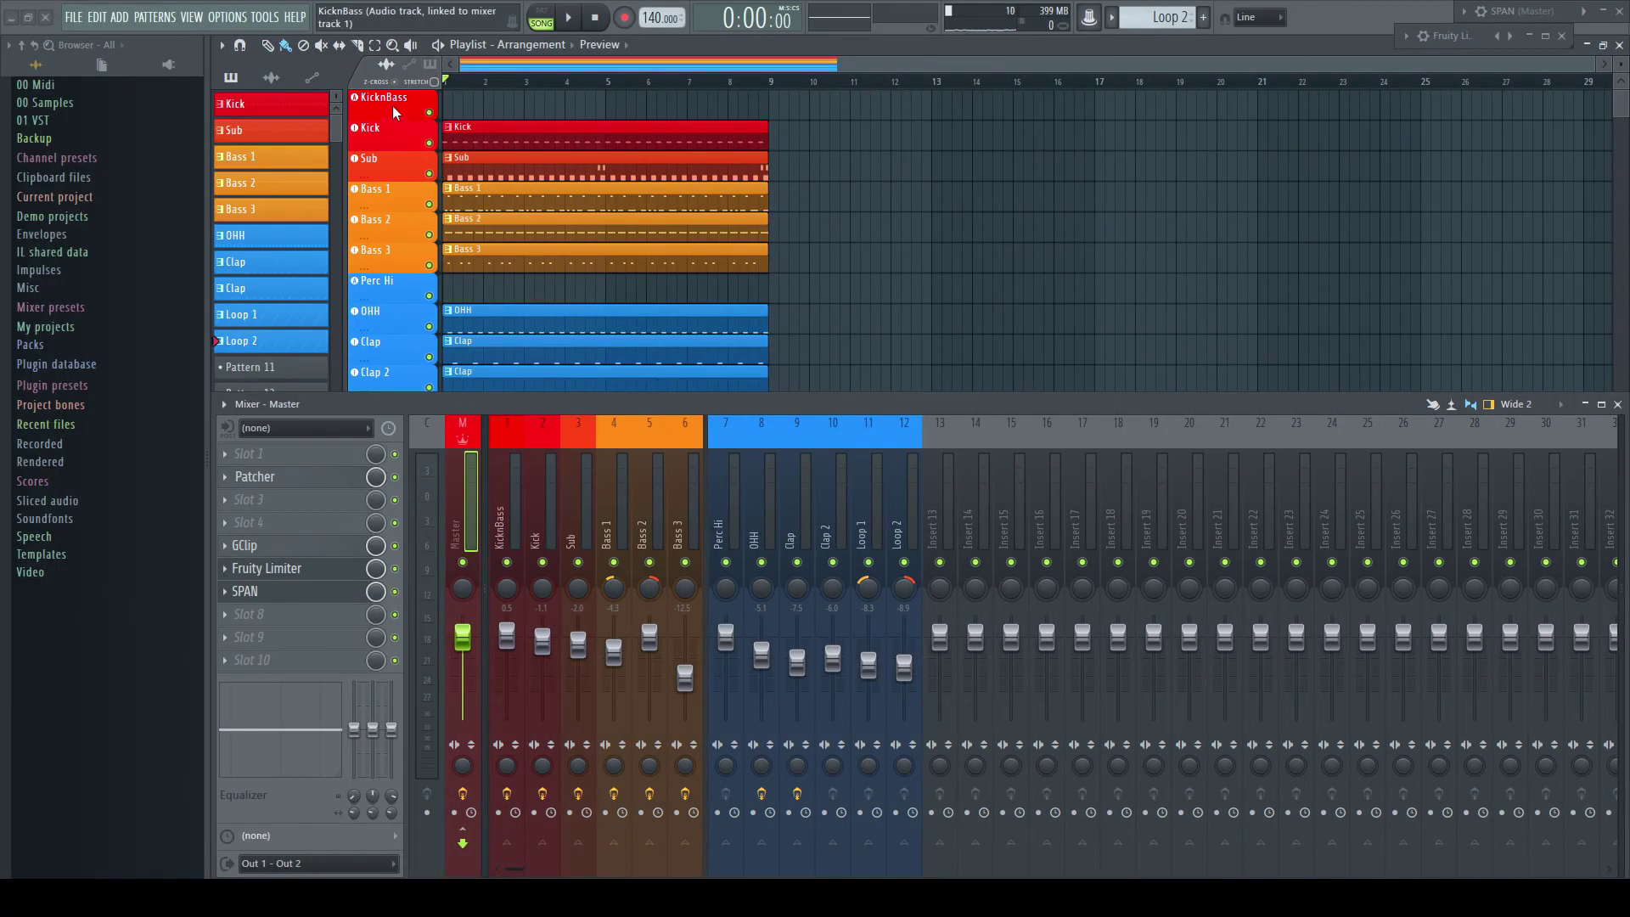
pyautogui.rightClick(393, 103)
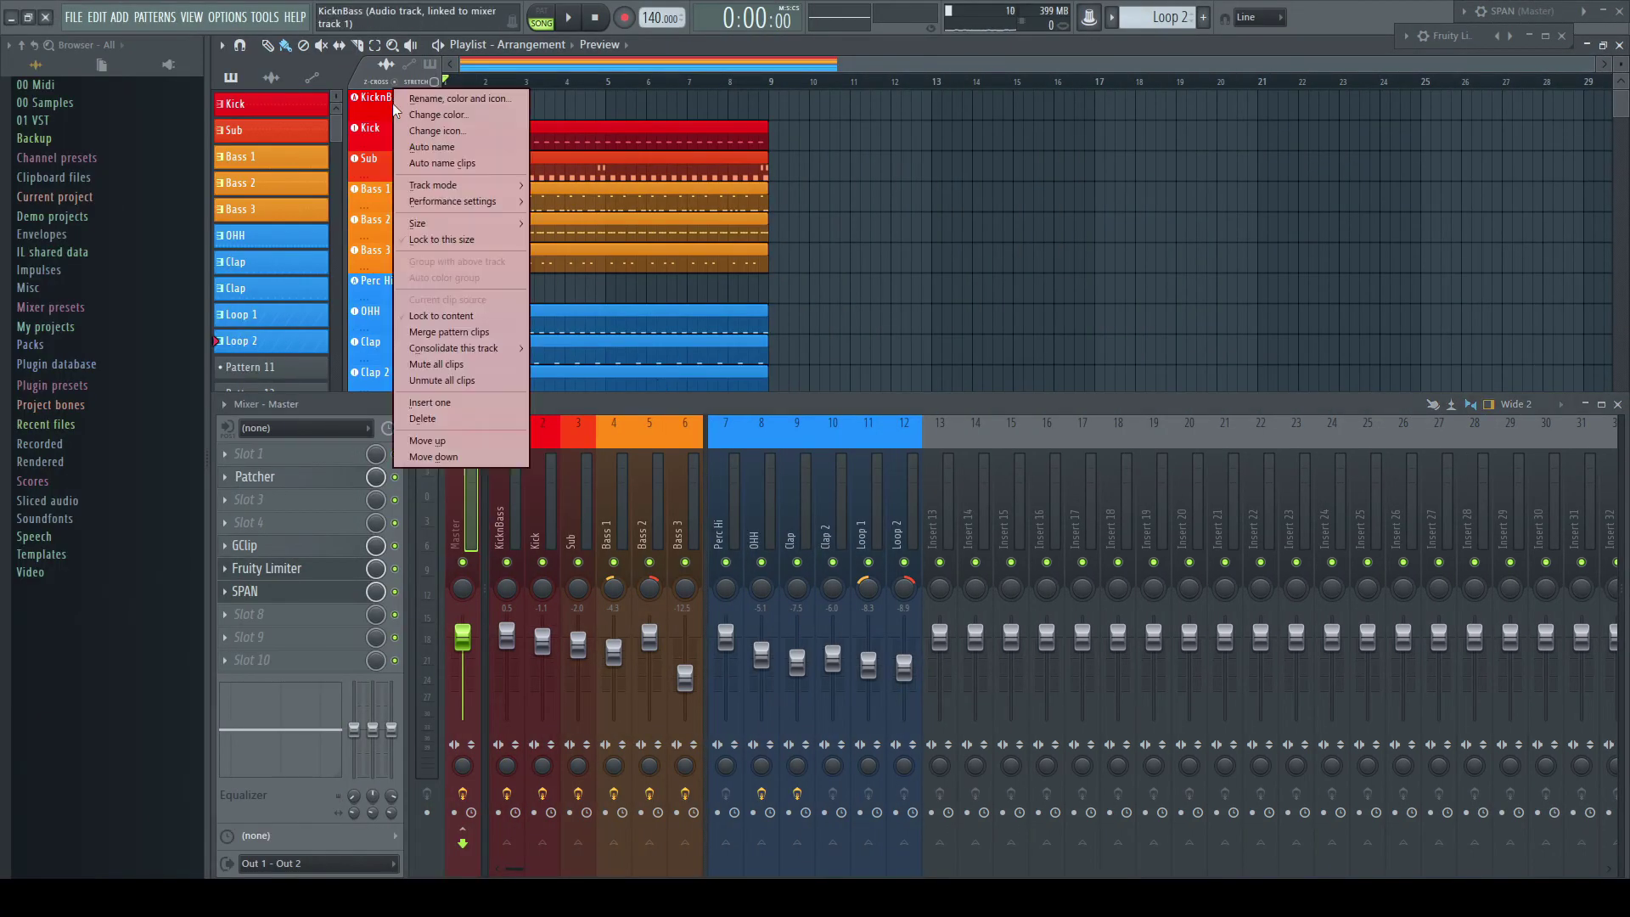
pyautogui.click(423, 416)
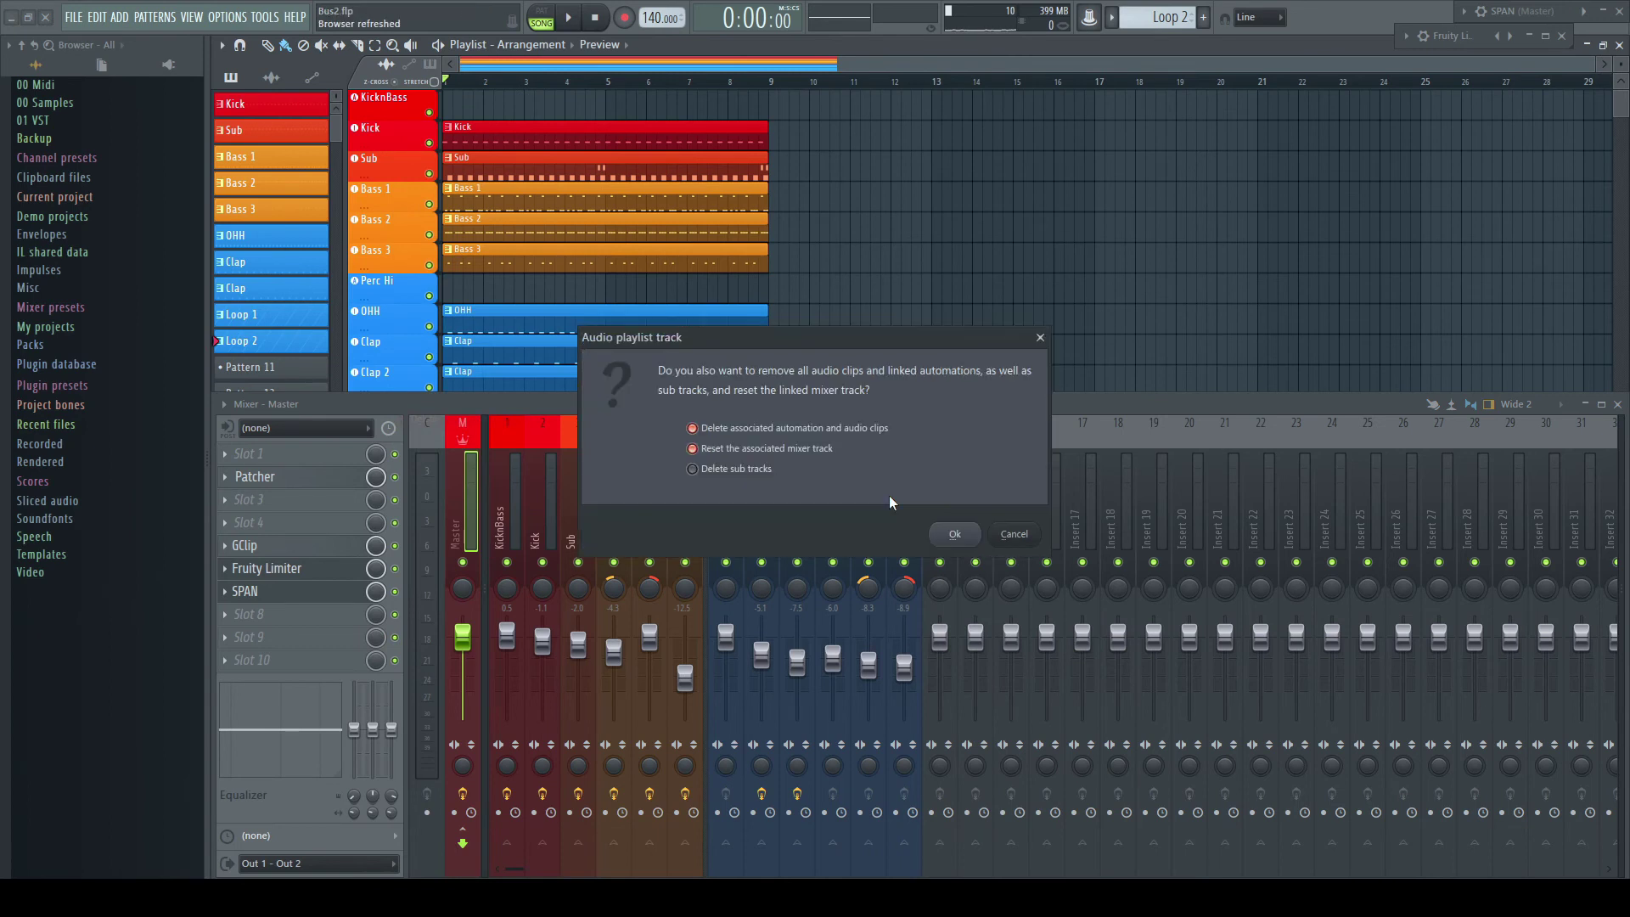
pyautogui.click(954, 533)
pyautogui.click(686, 510)
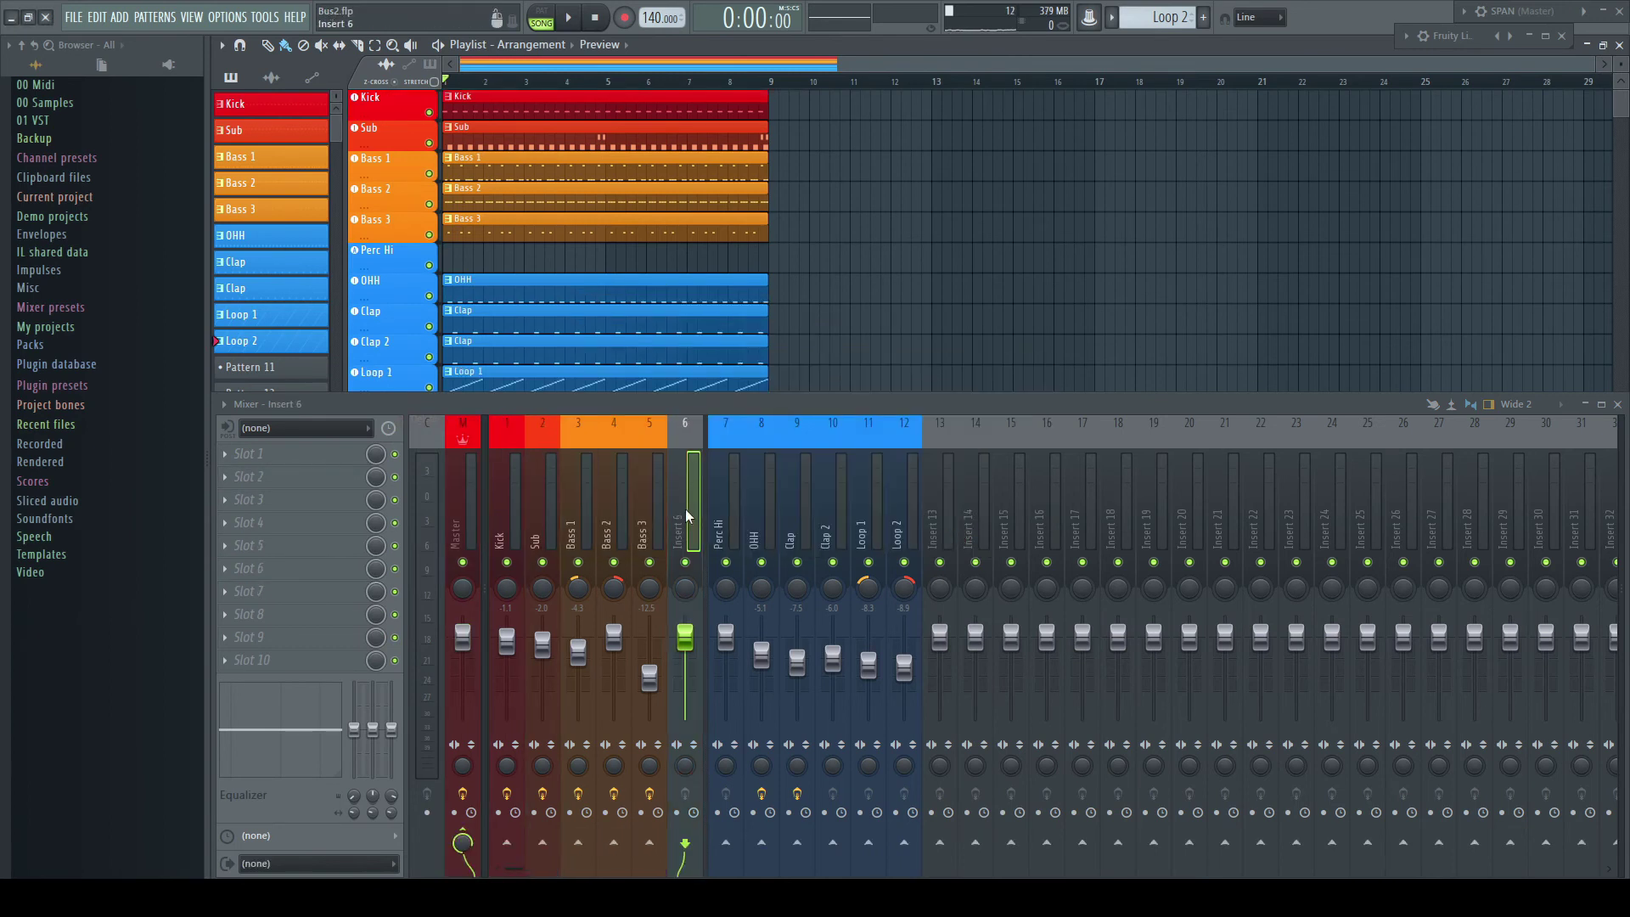
pyautogui.moveTo(685, 507); pyautogui.dragTo(940, 508)
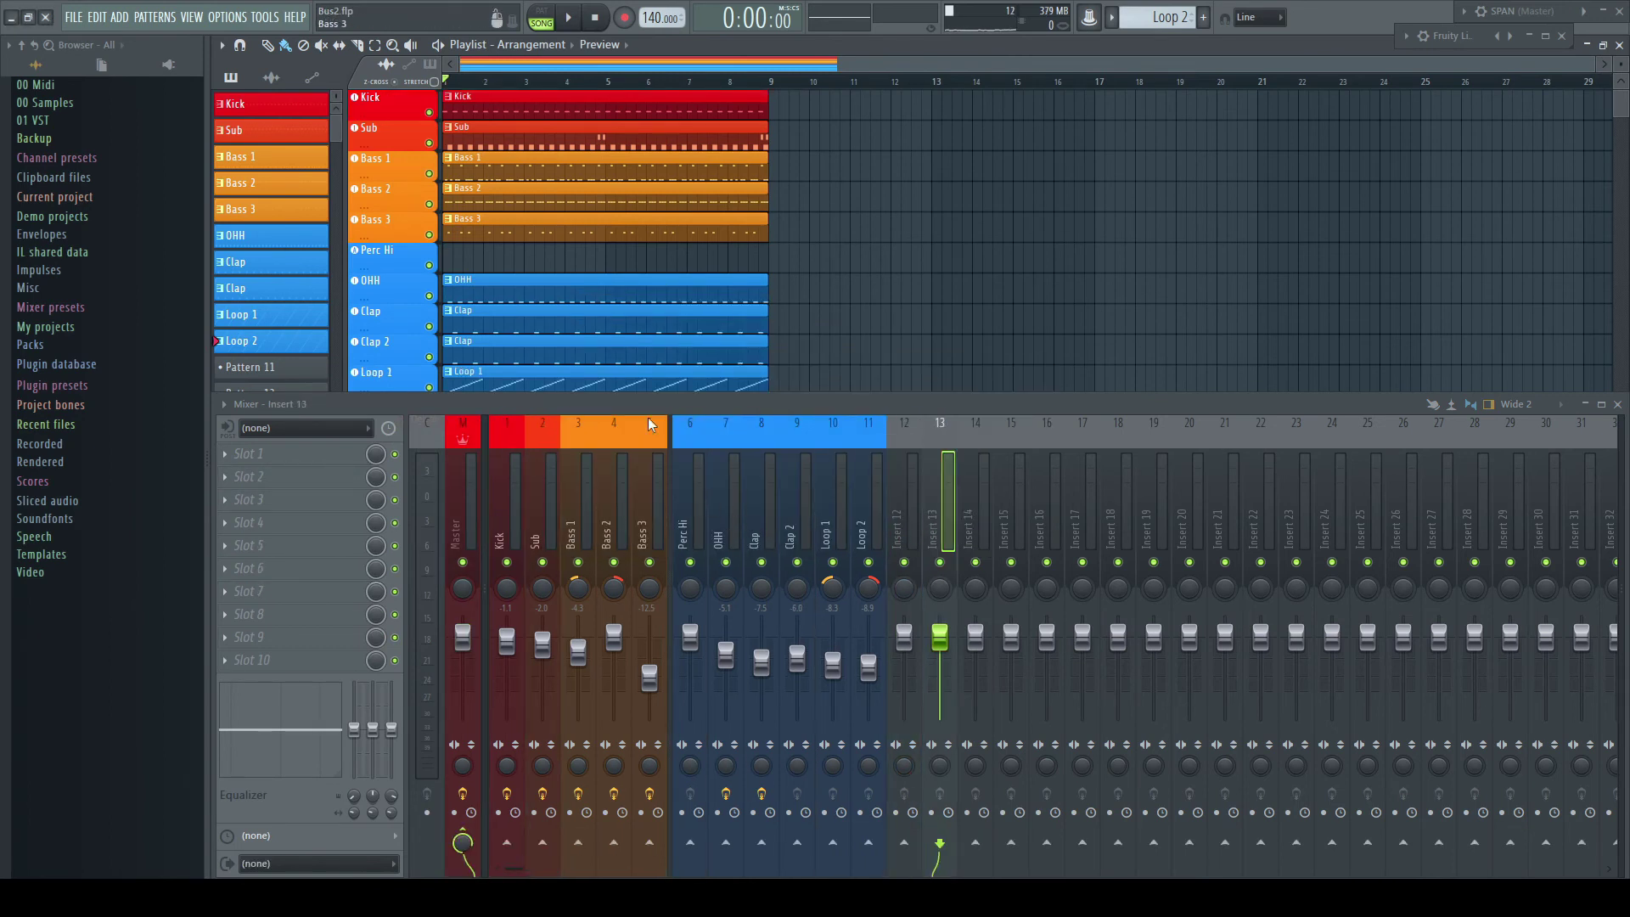
# Delete the Perc Hi playlist track, resetting its mixer insert 6
pyautogui.rightClick(397, 247)
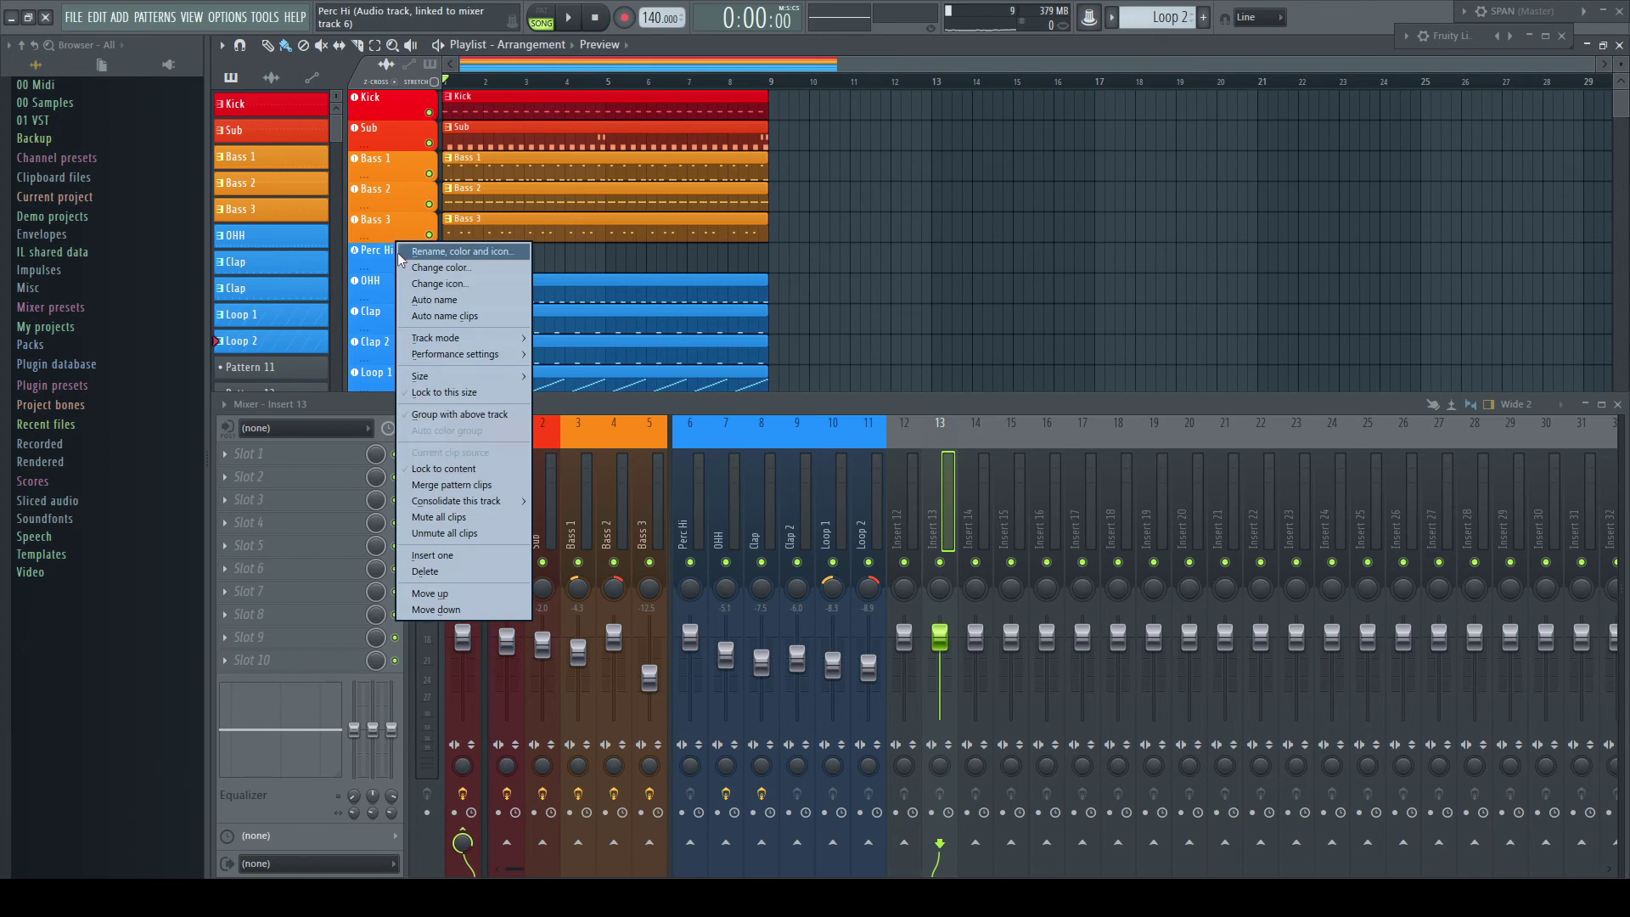
pyautogui.click(447, 572)
pyautogui.click(902, 503)
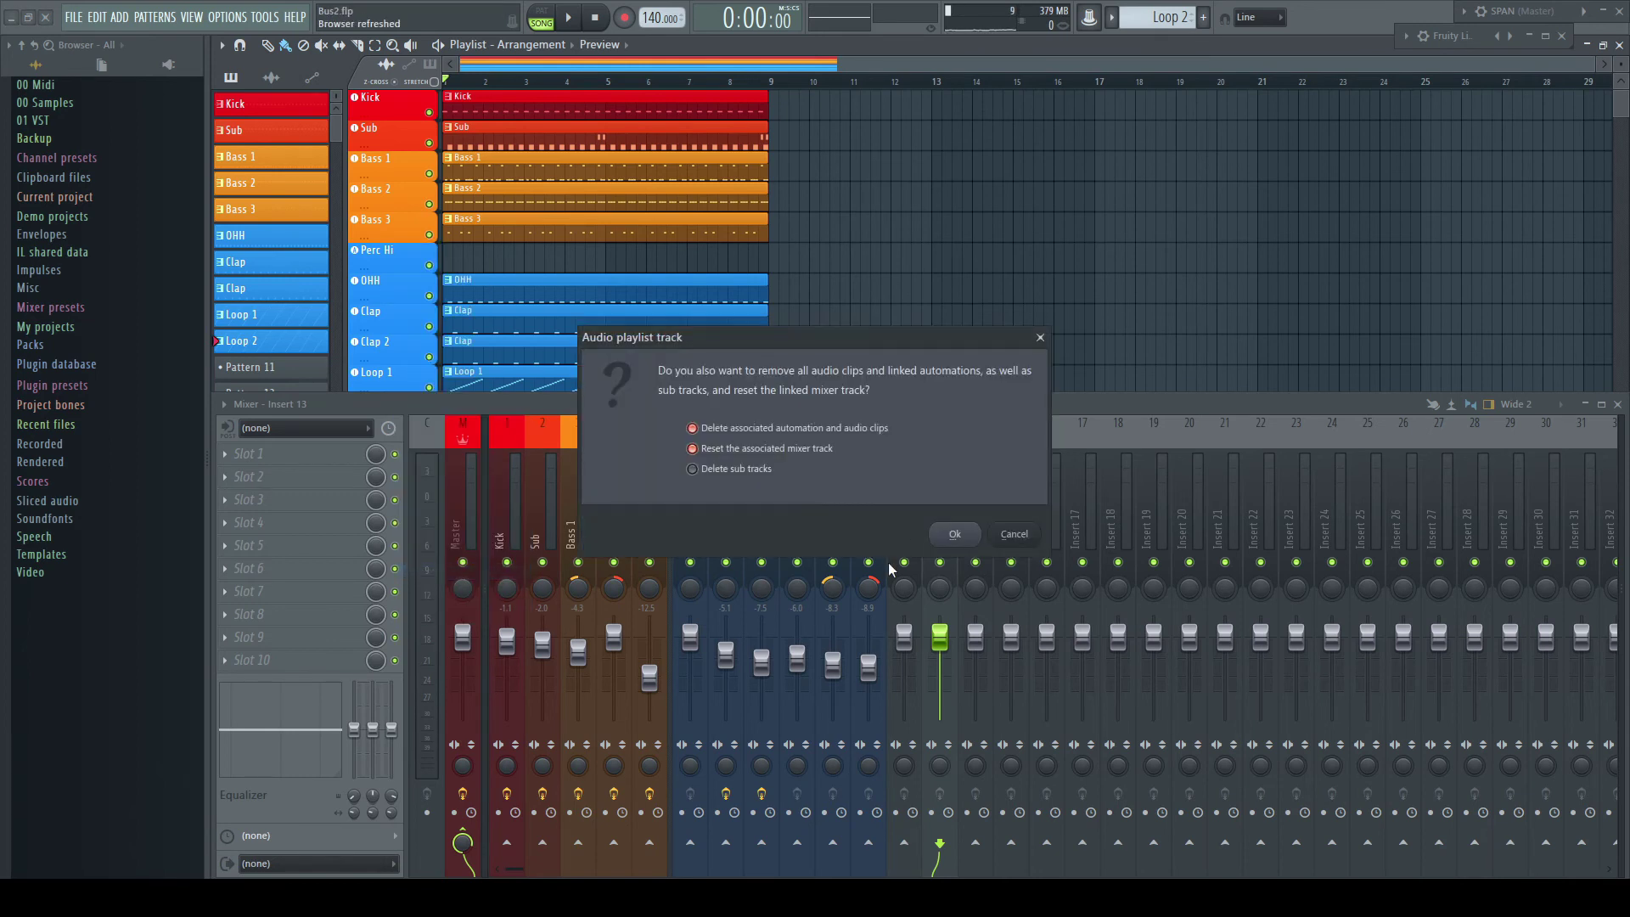
pyautogui.click(955, 534)
pyautogui.click(691, 517)
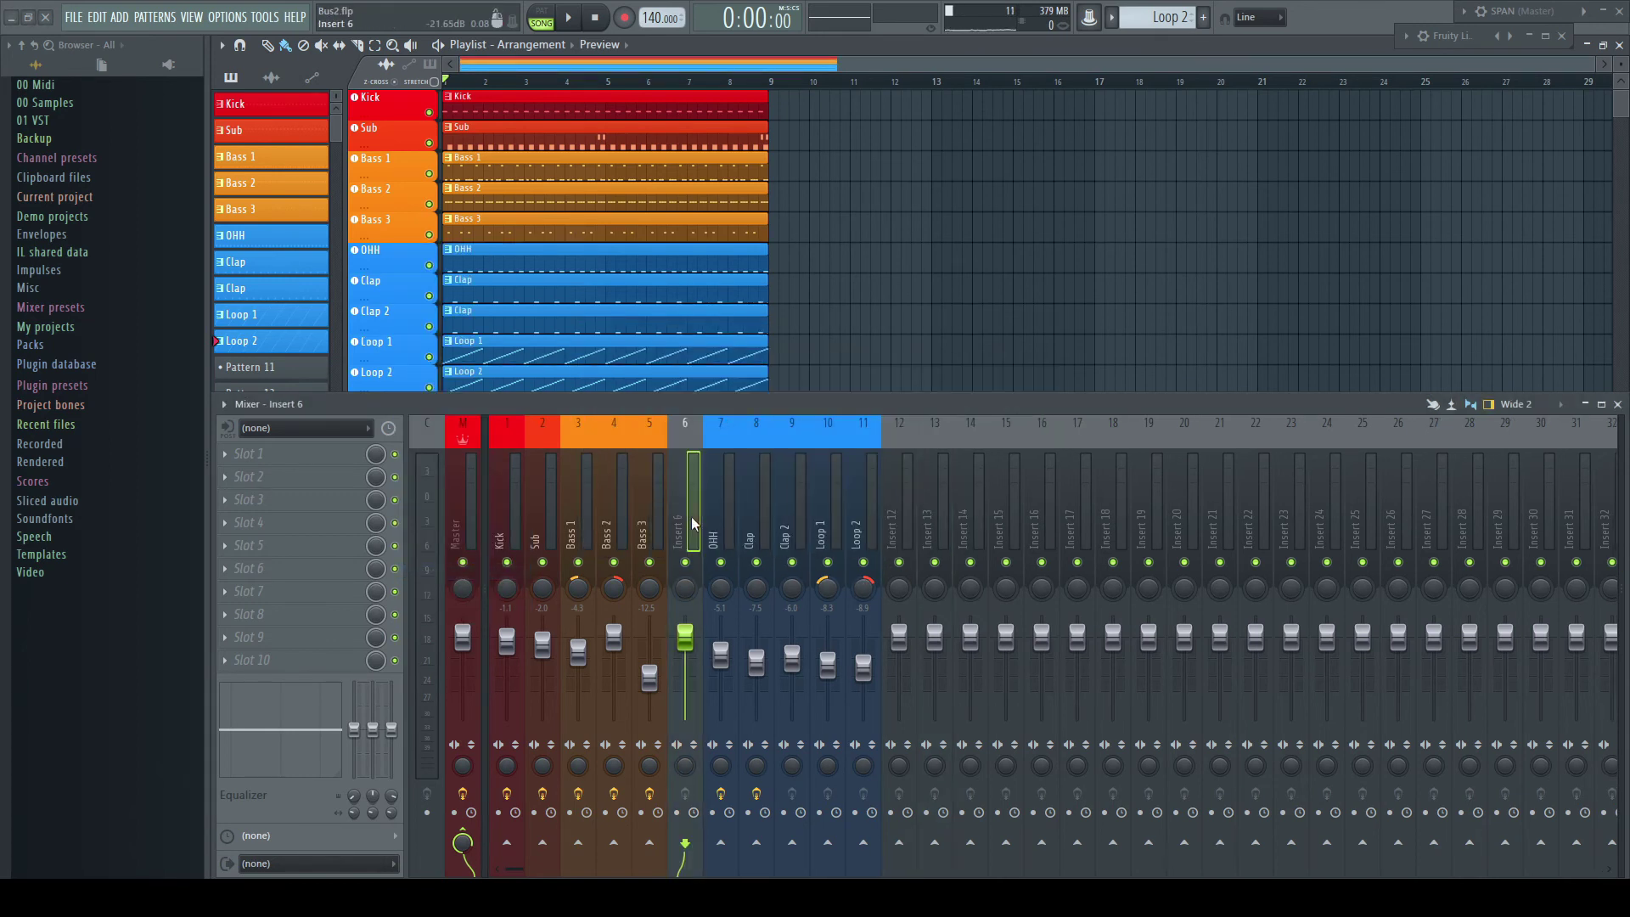